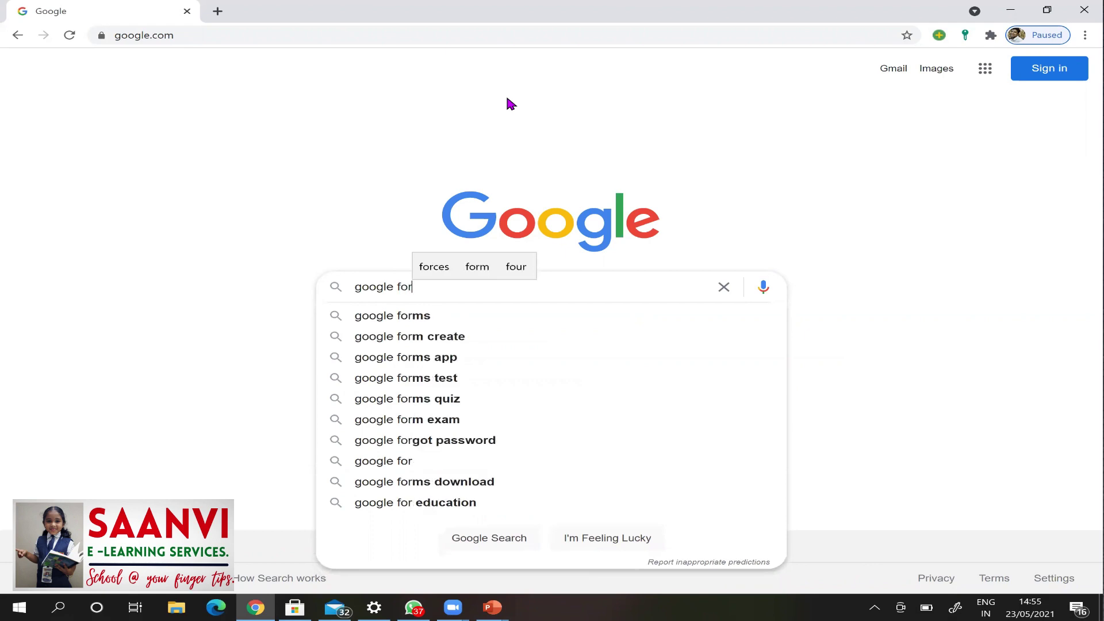
Search the web for google forms and open the personal version of Google Forms from its official page
{"action": "key", "text": "Return"}
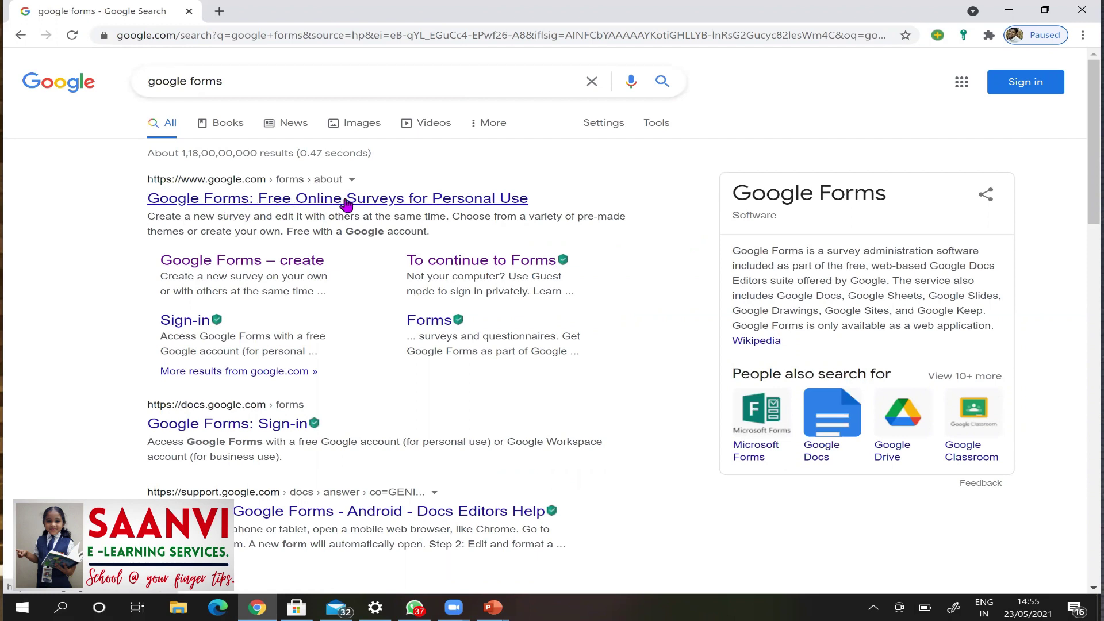
{"action": "left_click", "coordinate": [393, 201]}
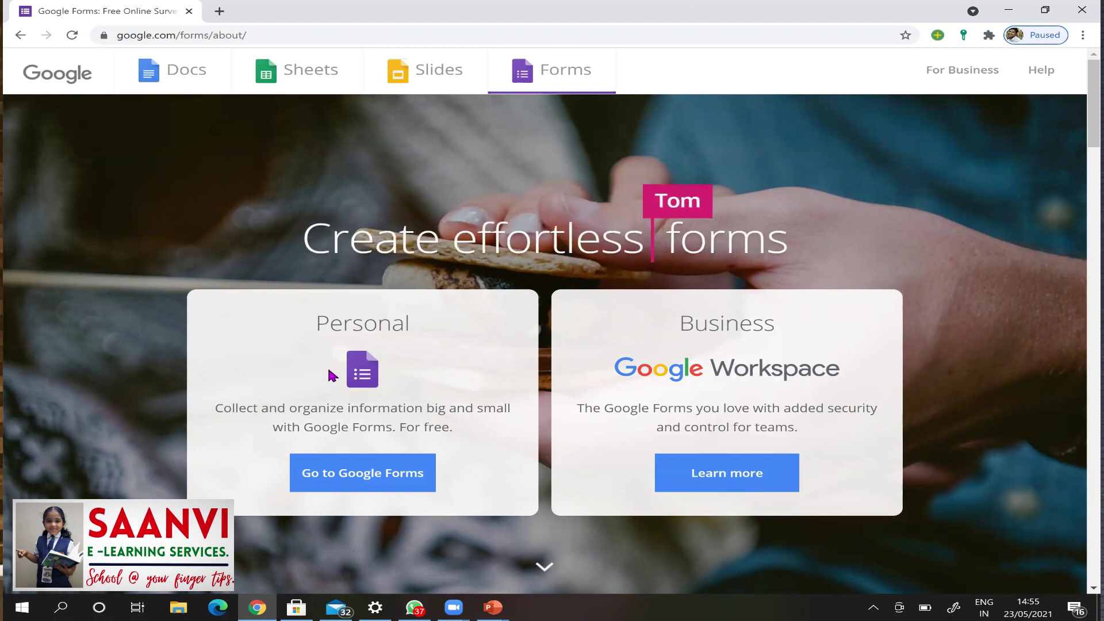
{"action": "left_click", "coordinate": [365, 479]}
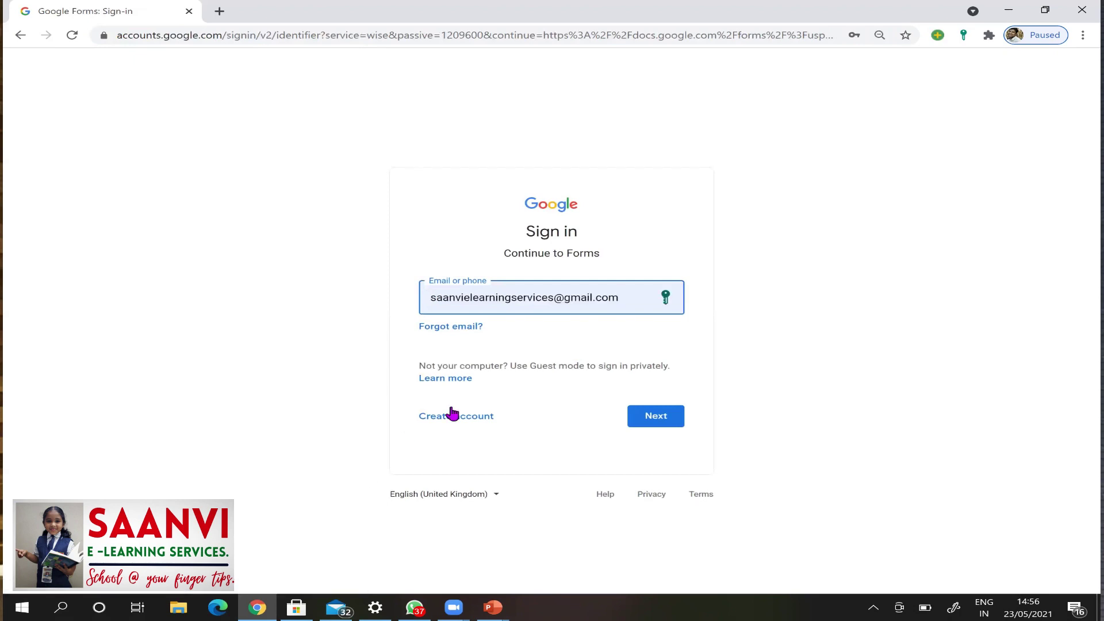
Sign in with the prefilled Google account and create a blank form
{"action": "left_click", "coordinate": [667, 419]}
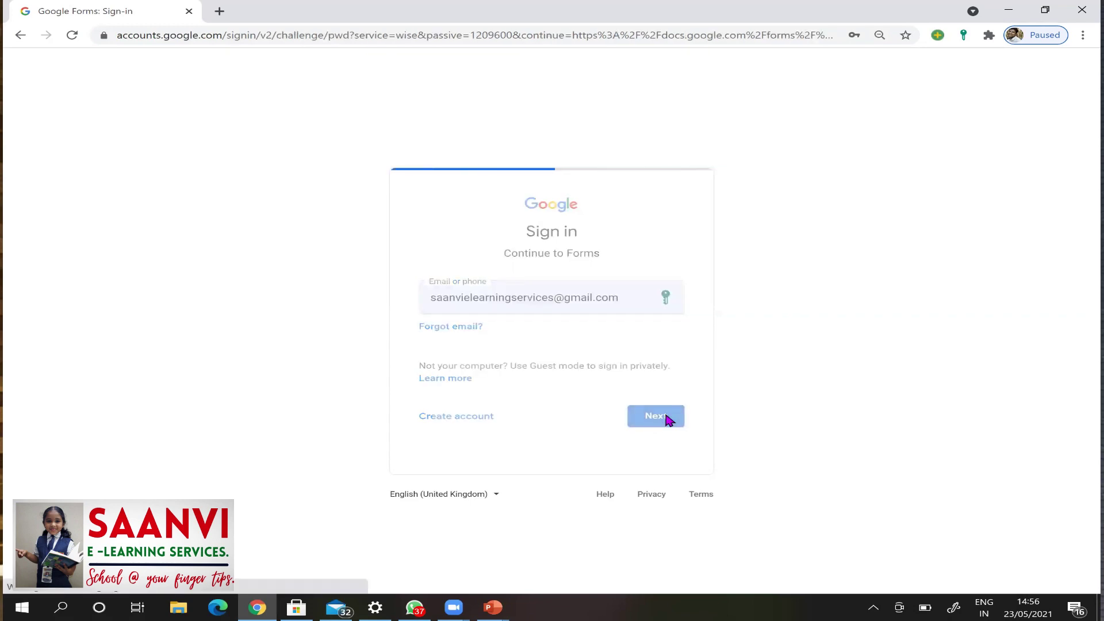
{"action": "left_click", "coordinate": [665, 391]}
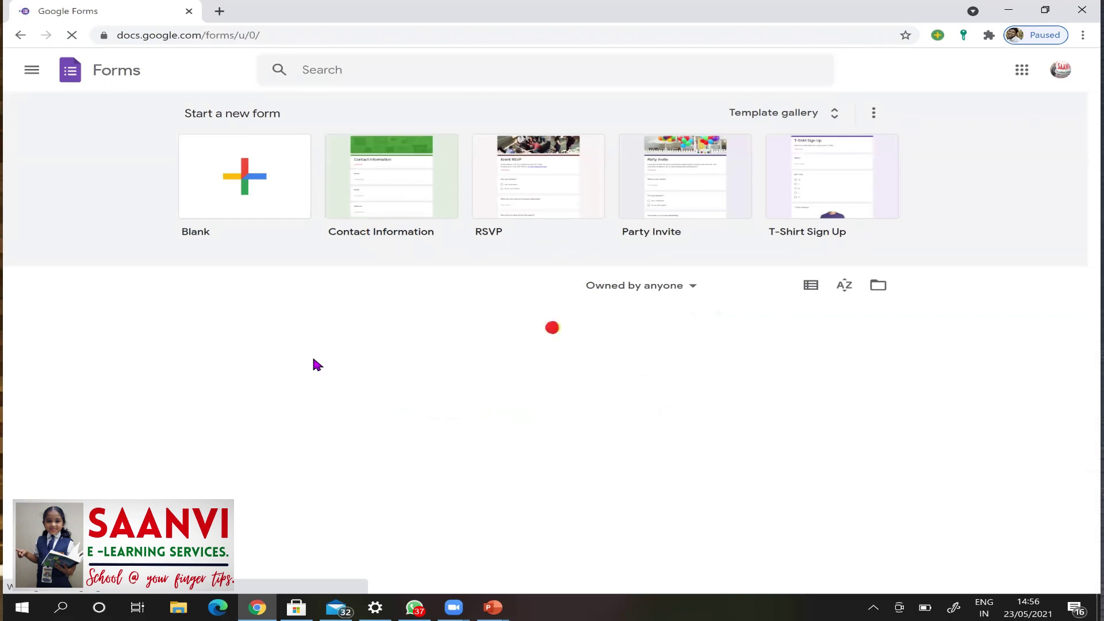
{"action": "left_click", "coordinate": [256, 179]}
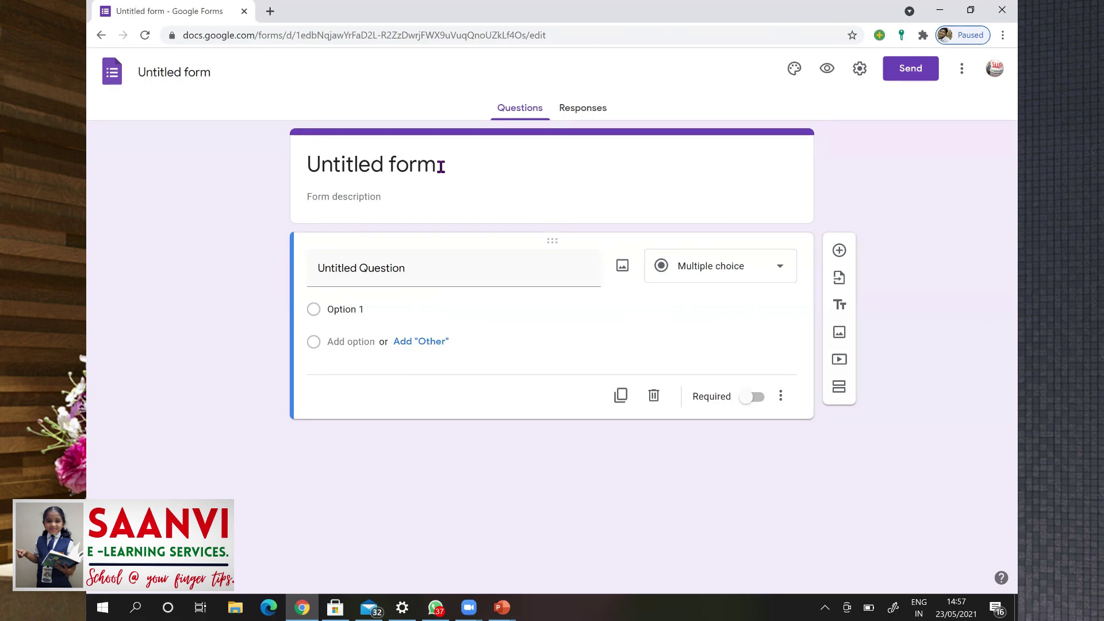
Title the form "Impact of Covid 19." and apply the same text as its file name
{"action": "left_click", "coordinate": [347, 164]}
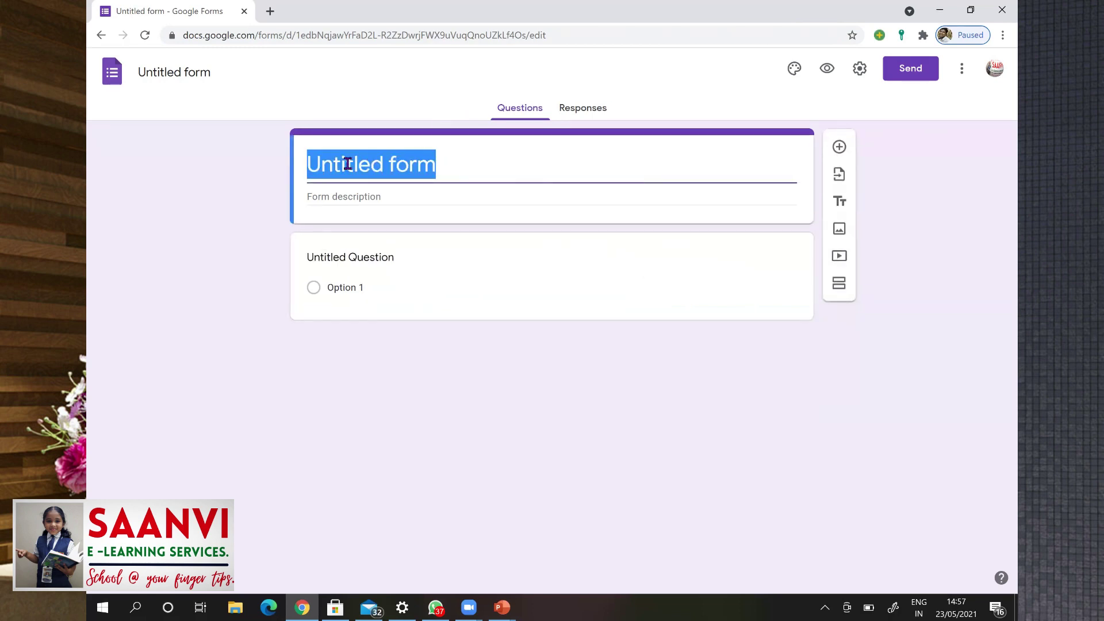
{"action": "type", "text": "Impac"}
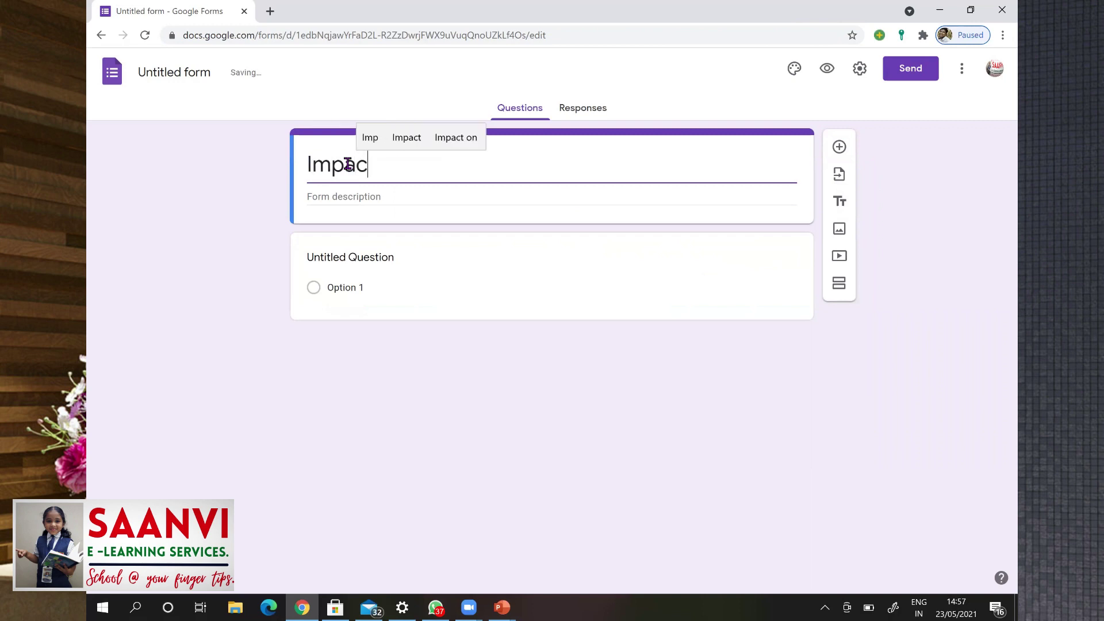
{"action": "type", "text": "t of Co"}
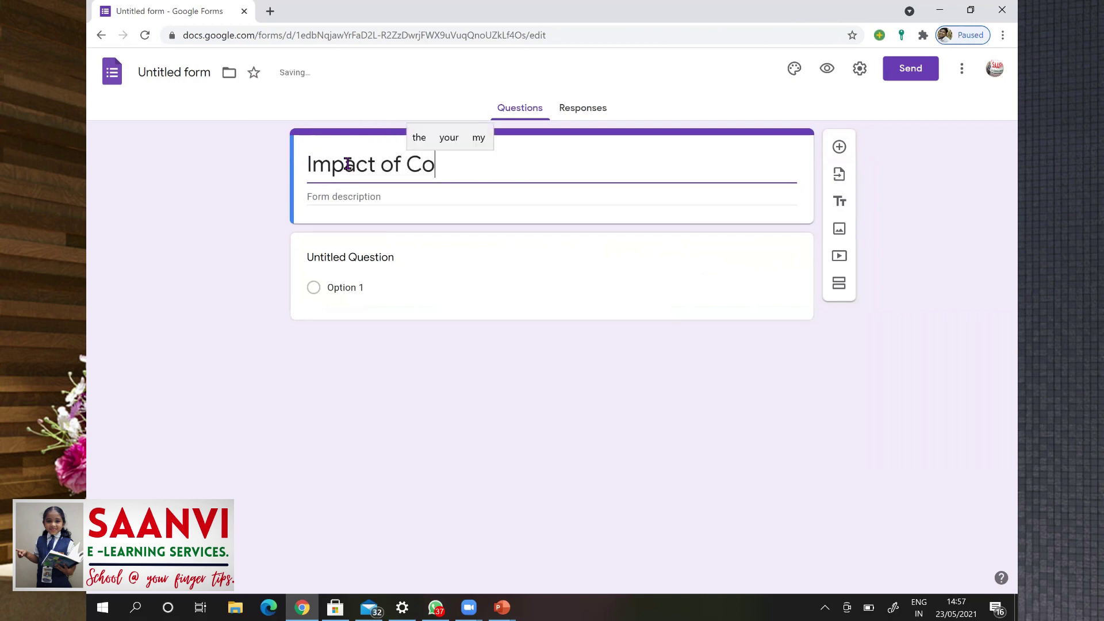
{"action": "type", "text": "vid 19"}
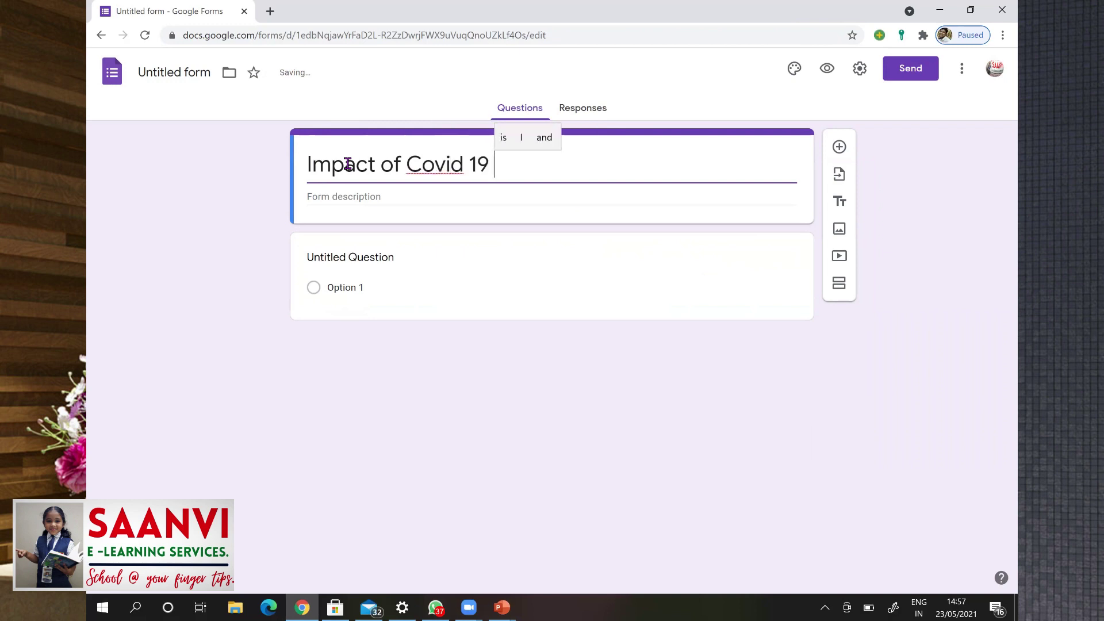
{"action": "key", "text": "BackSpace"}
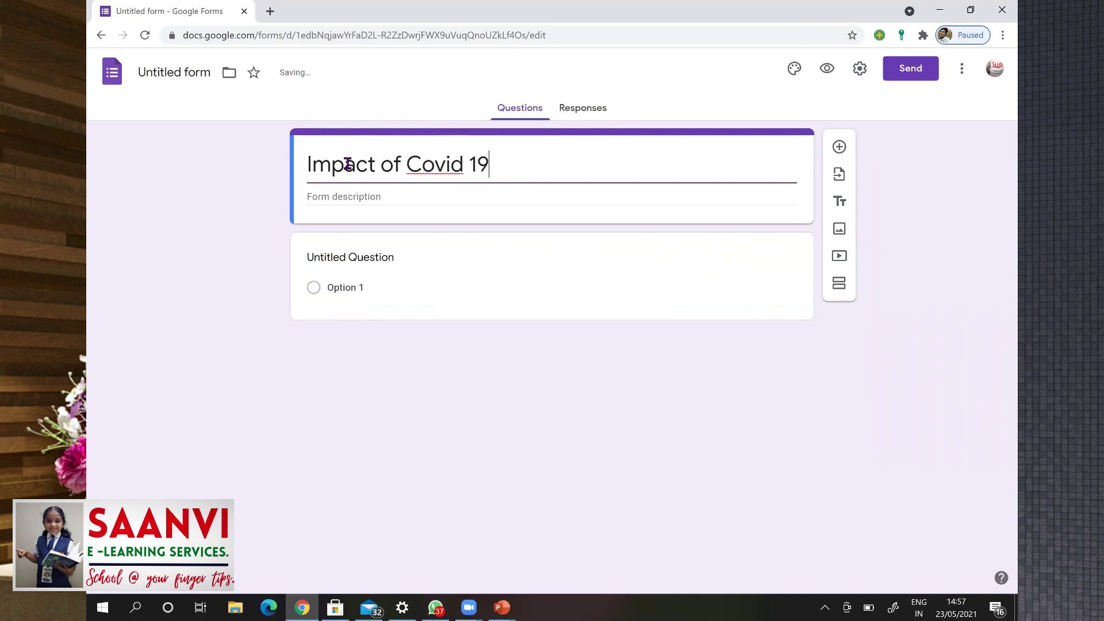
{"action": "type", "text": "."}
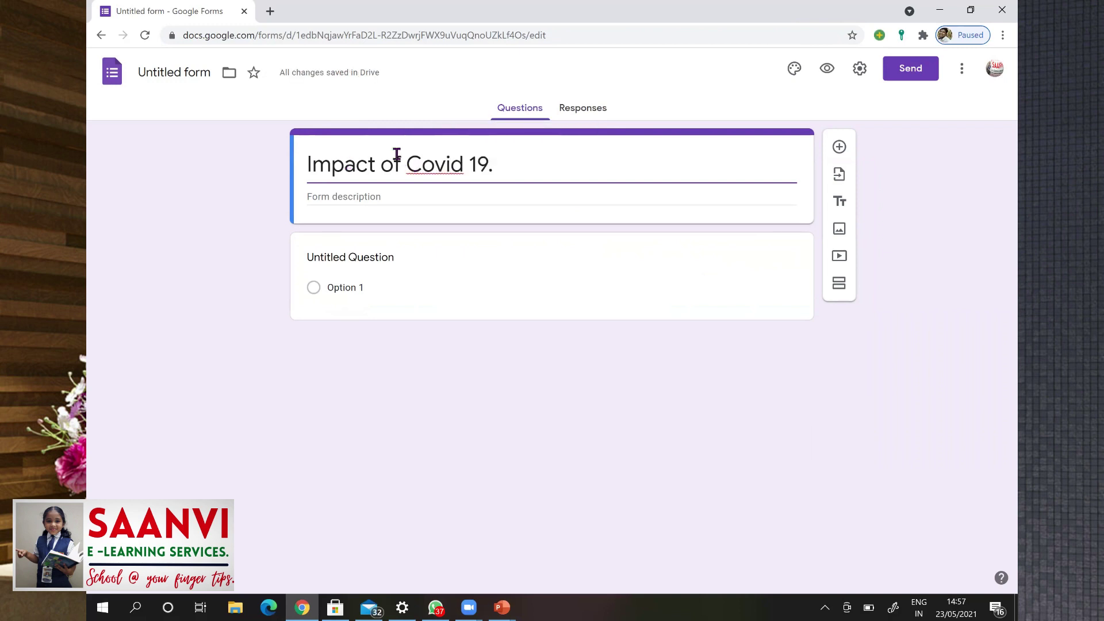
{"action": "left_click", "coordinate": [170, 73]}
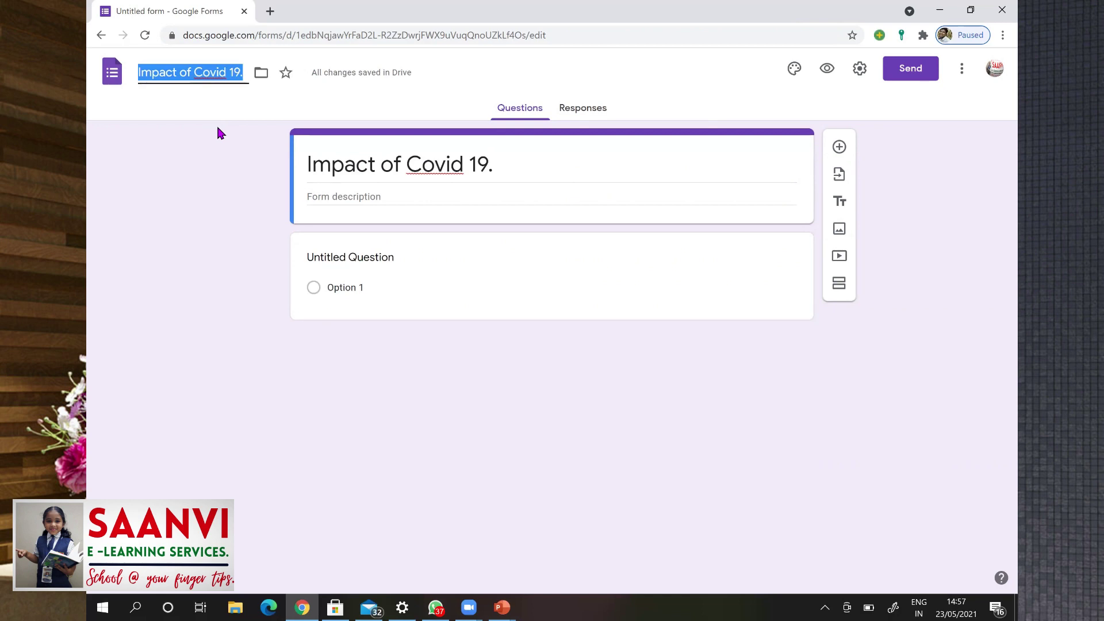
Enter the form description "Impact of Covid 19 on middle class human beings."
{"action": "left_click", "coordinate": [367, 195]}
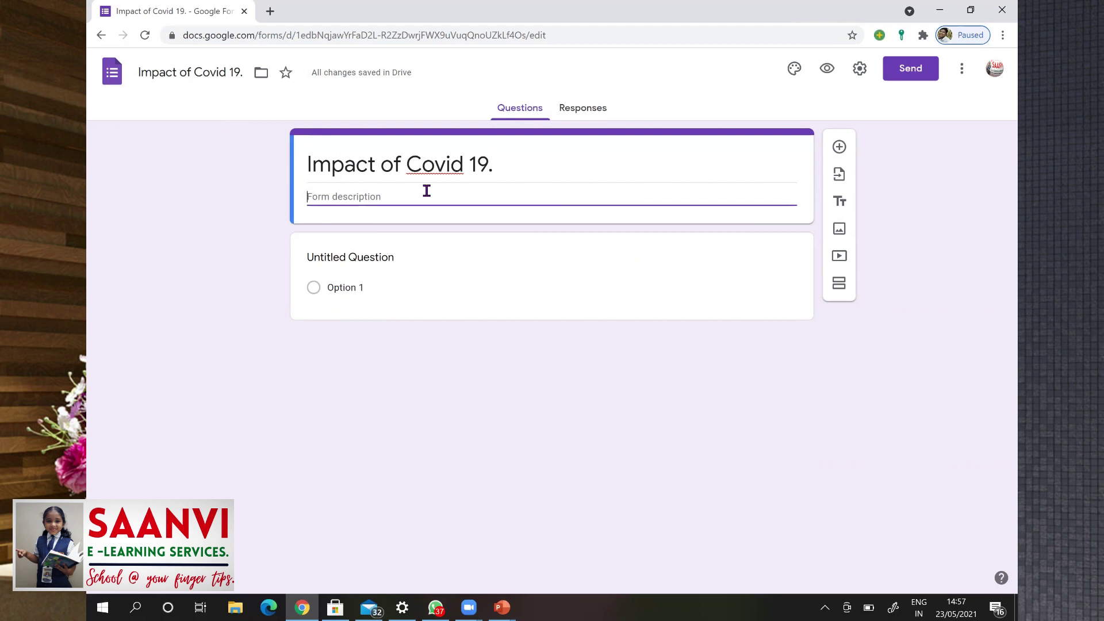
{"action": "type", "text": "Impact of "}
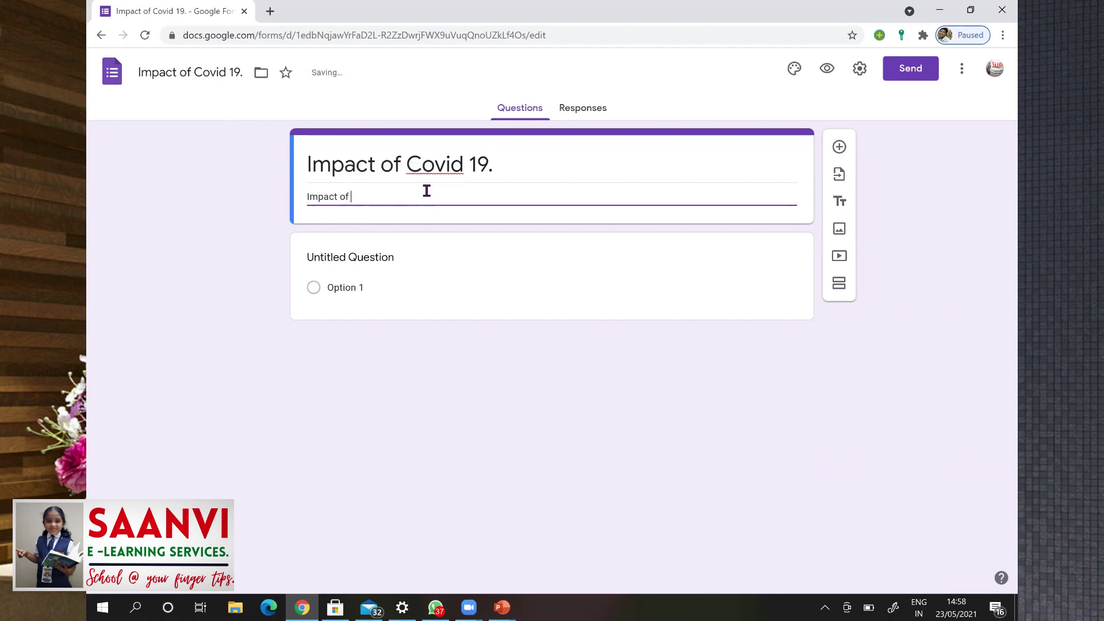
{"action": "type", "text": "Covid"}
{"action": "type", "text": " 19 "}
{"action": "type", "text": "on i"}
{"action": "type", "text": "middle cla"}
{"action": "type", "text": "ss "}
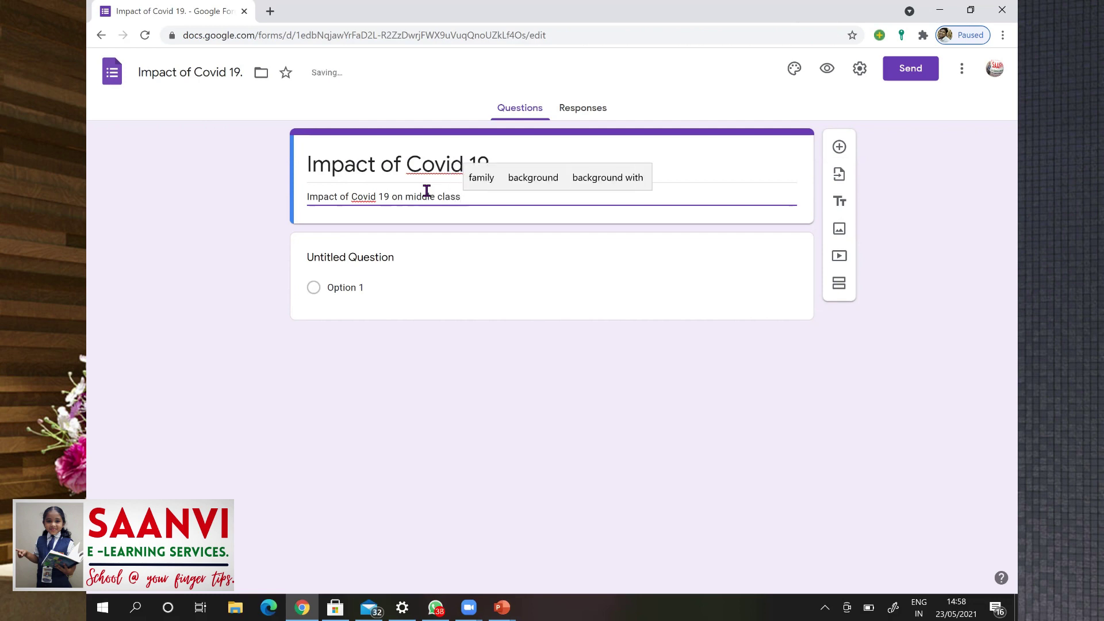
{"action": "type", "text": "human beings."}
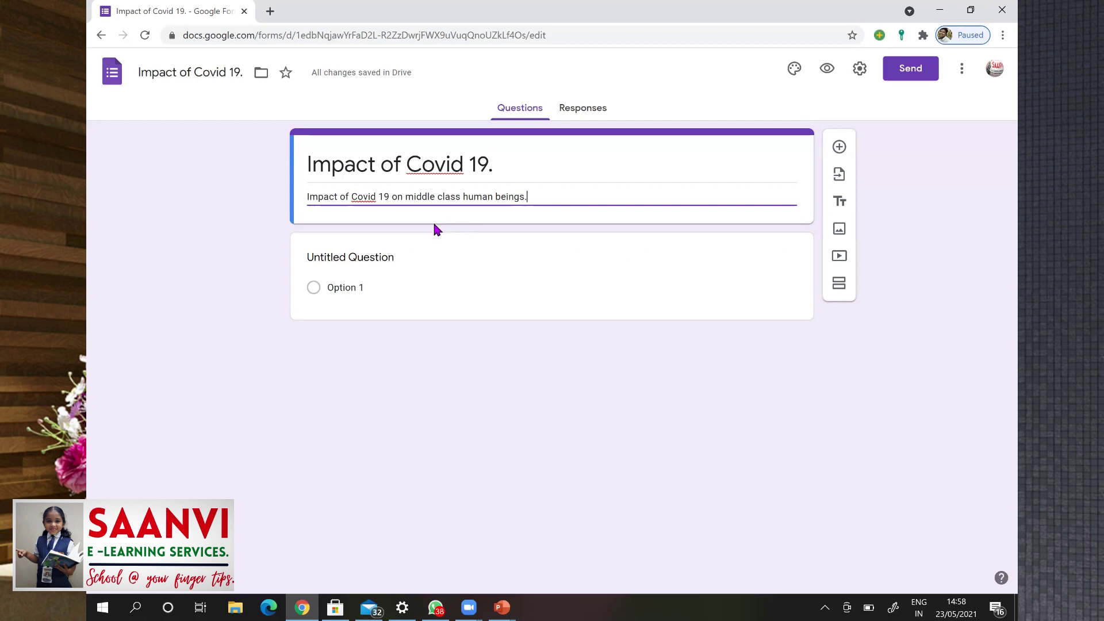
Turn the untitled question into a required short-answer question titled "Name"
{"action": "left_click", "coordinate": [395, 259]}
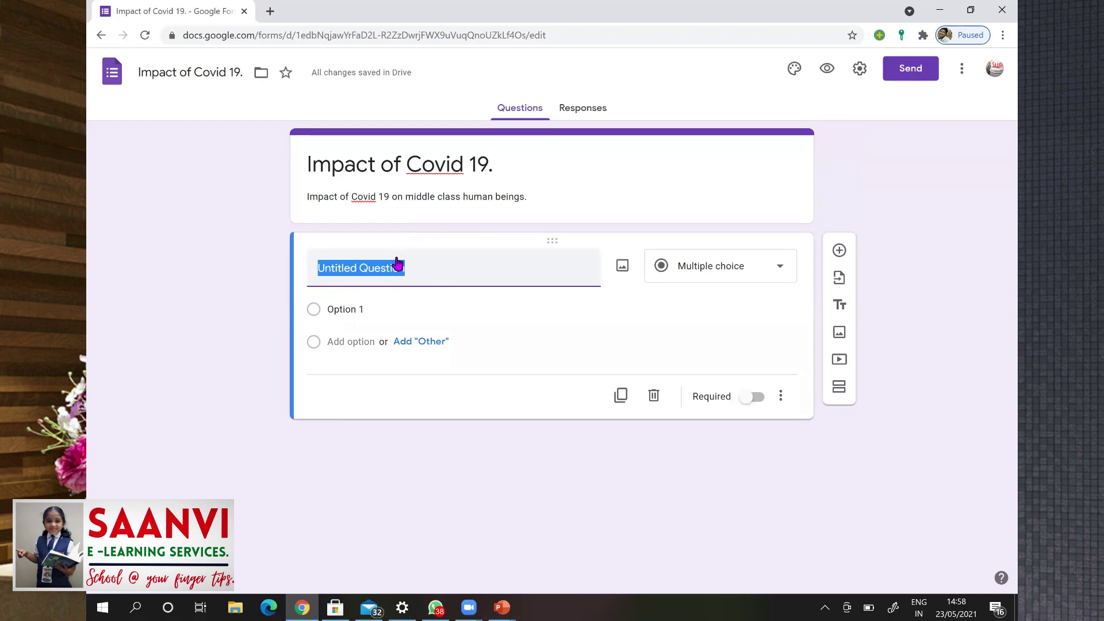
{"action": "type", "text": "Name"}
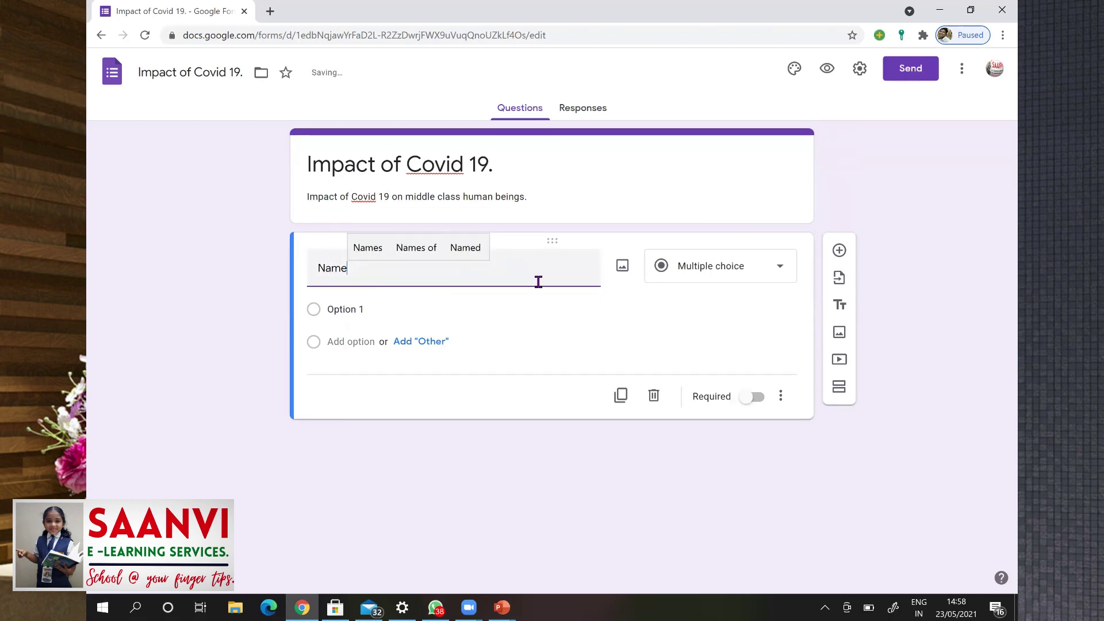
{"action": "left_click", "coordinate": [747, 268]}
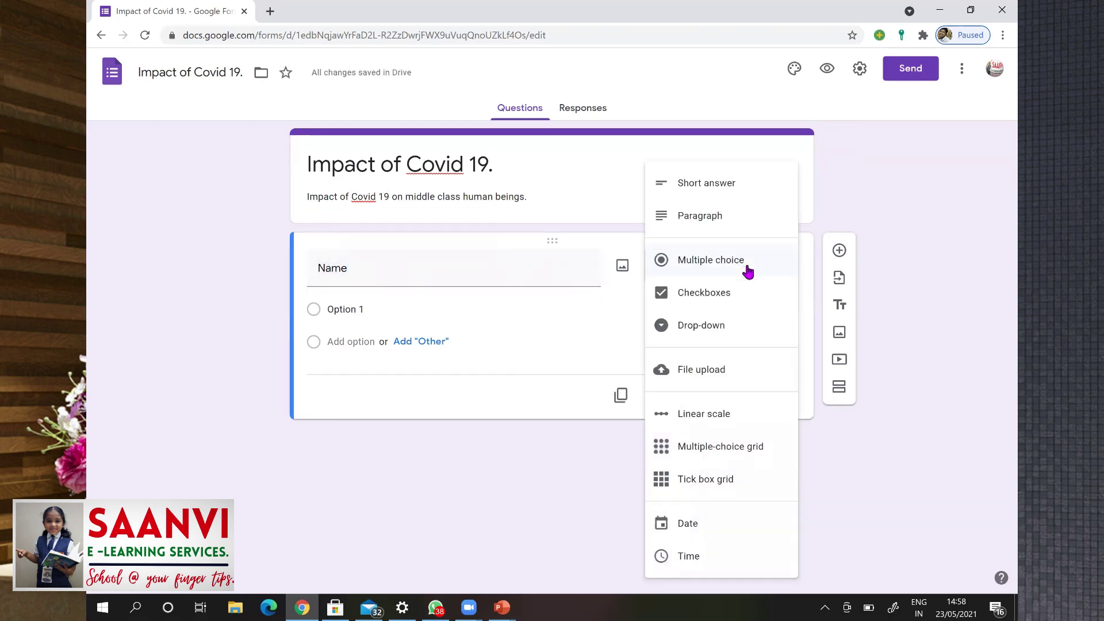
{"action": "left_click", "coordinate": [720, 181]}
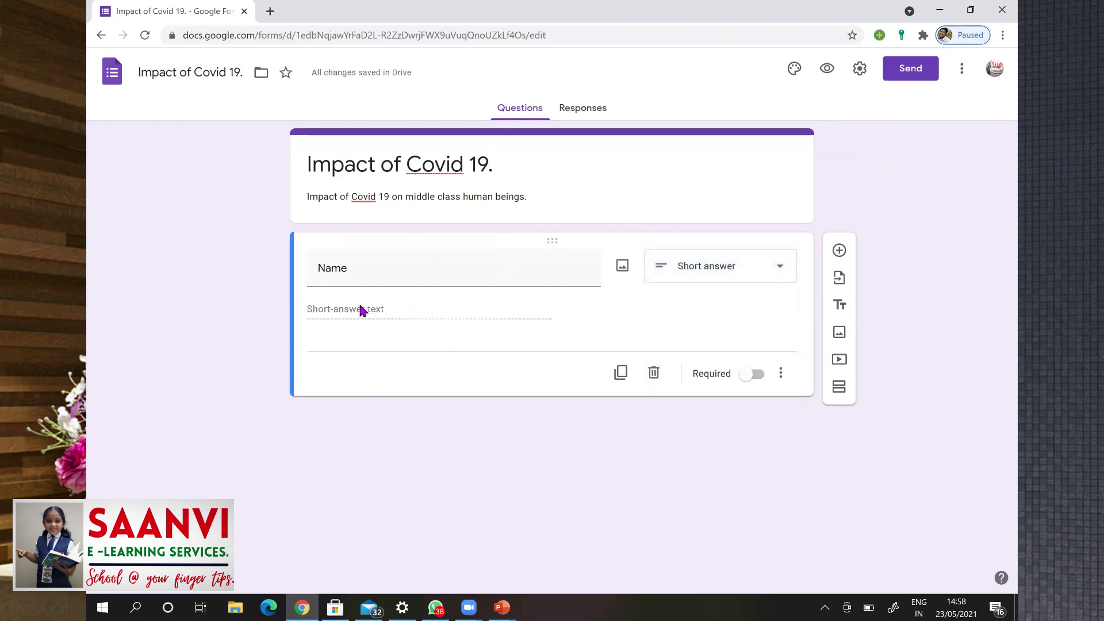
{"action": "left_click", "coordinate": [758, 377]}
{"action": "left_click", "coordinate": [758, 376]}
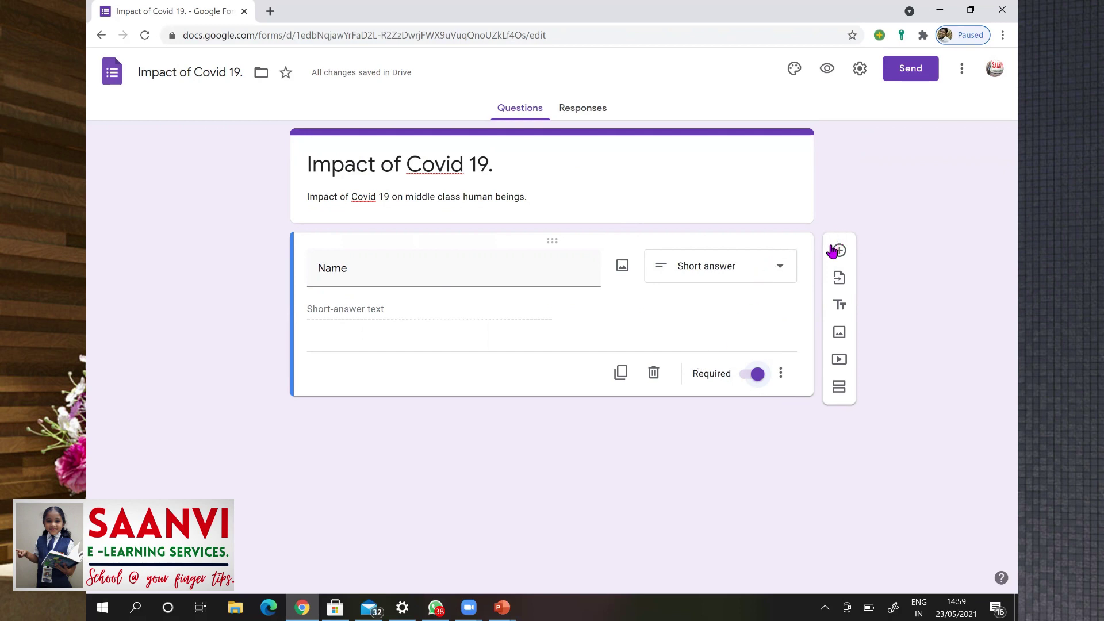
Duplicate the Name question and retitle the copy "Phone Number"
{"action": "left_click", "coordinate": [623, 373]}
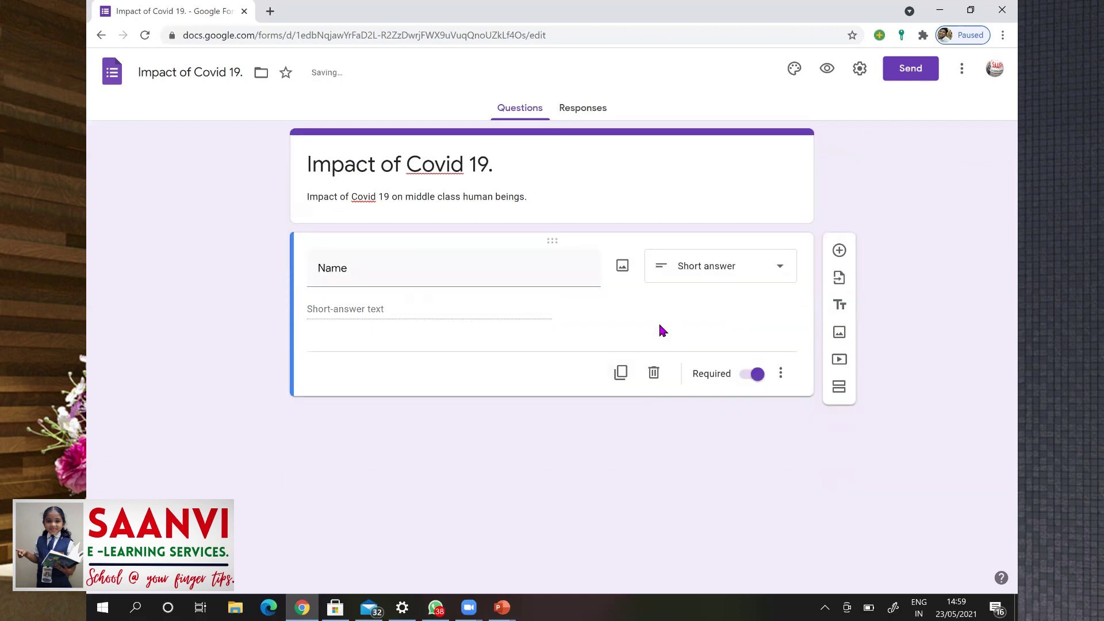
{"action": "left_click", "coordinate": [620, 372]}
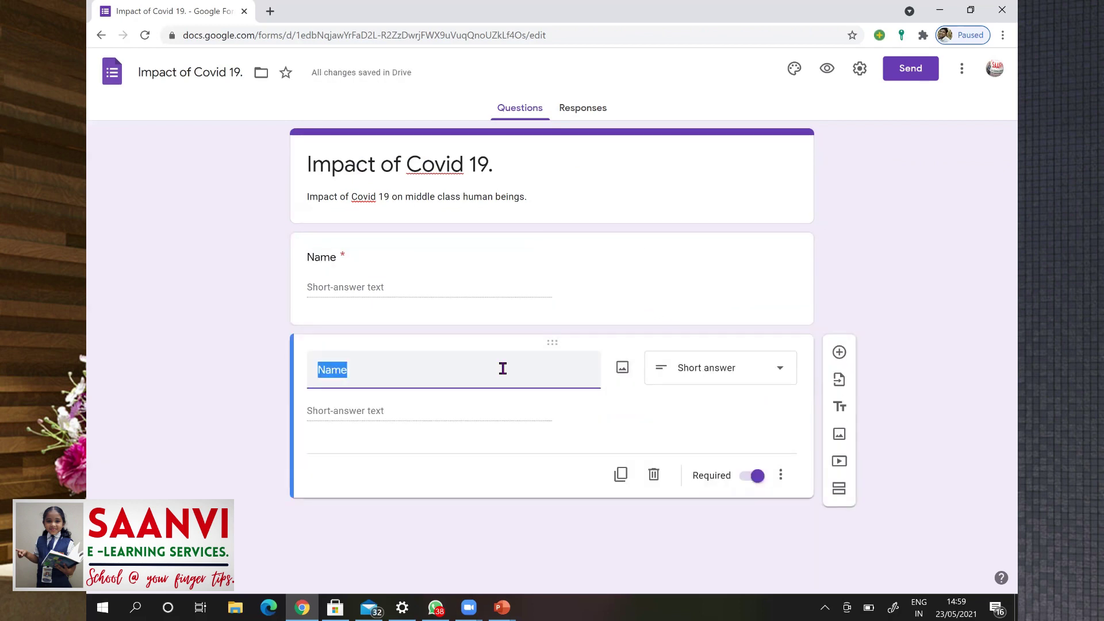
{"action": "type", "text": "Phone"}
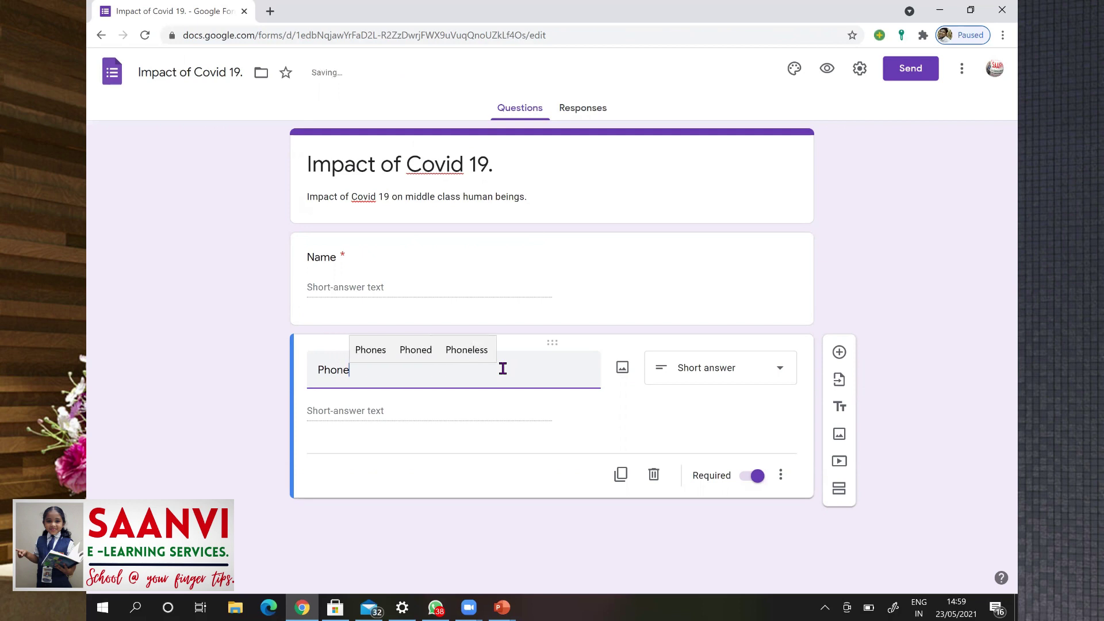
{"action": "type", "text": " Number"}
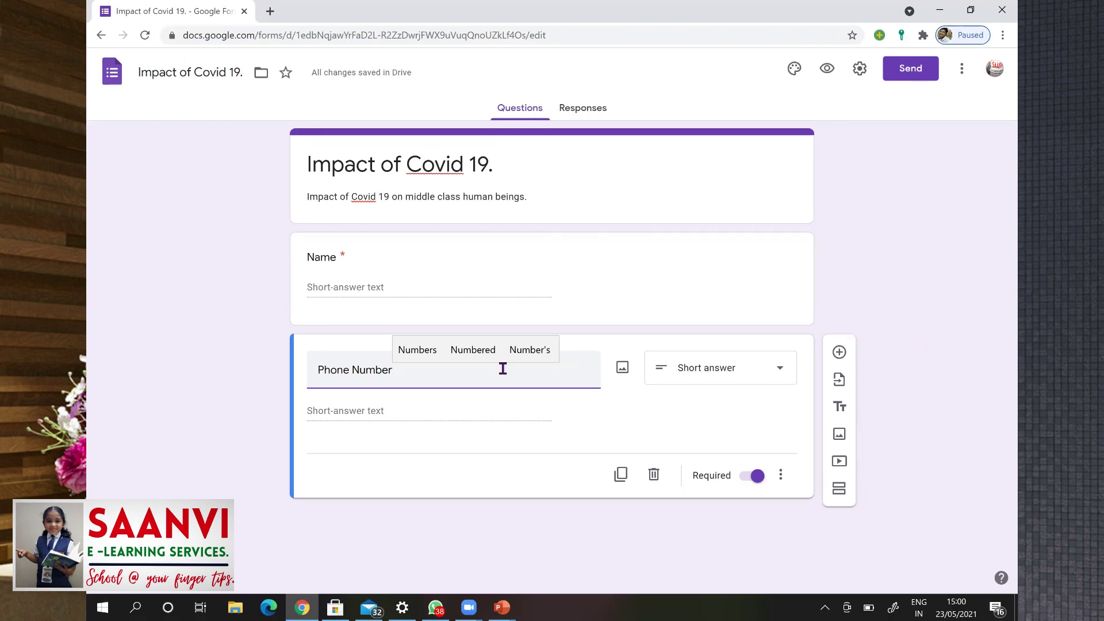
Add response validation to the Phone Number question with the rule Number, Is number
{"action": "left_click", "coordinate": [782, 476]}
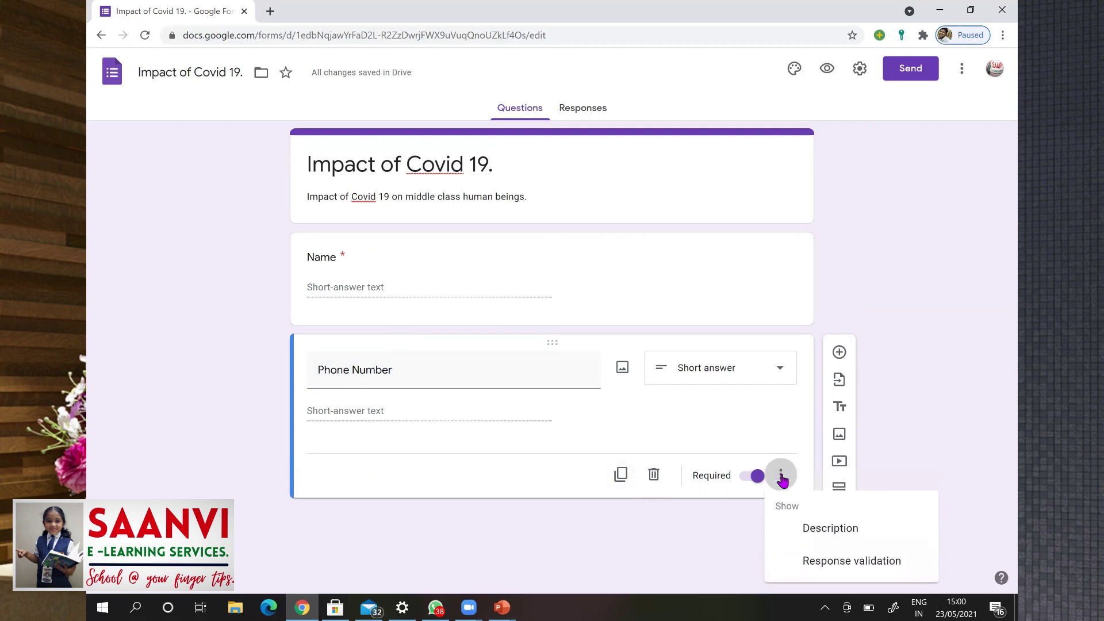
{"action": "left_click", "coordinate": [812, 563]}
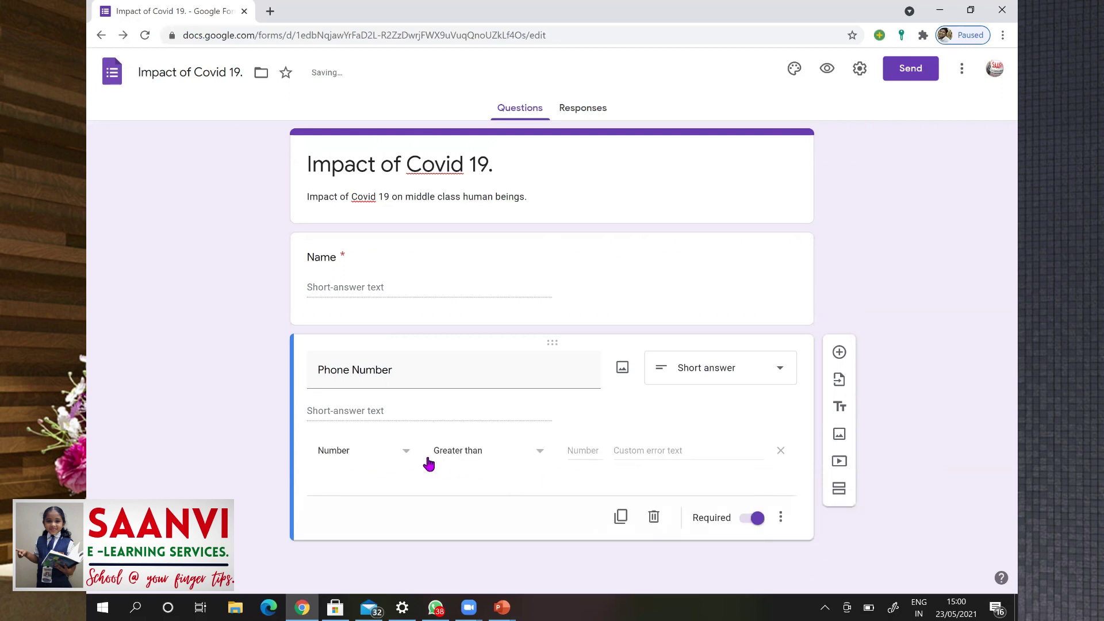
{"action": "left_click", "coordinate": [537, 454]}
{"action": "left_click", "coordinate": [481, 526]}
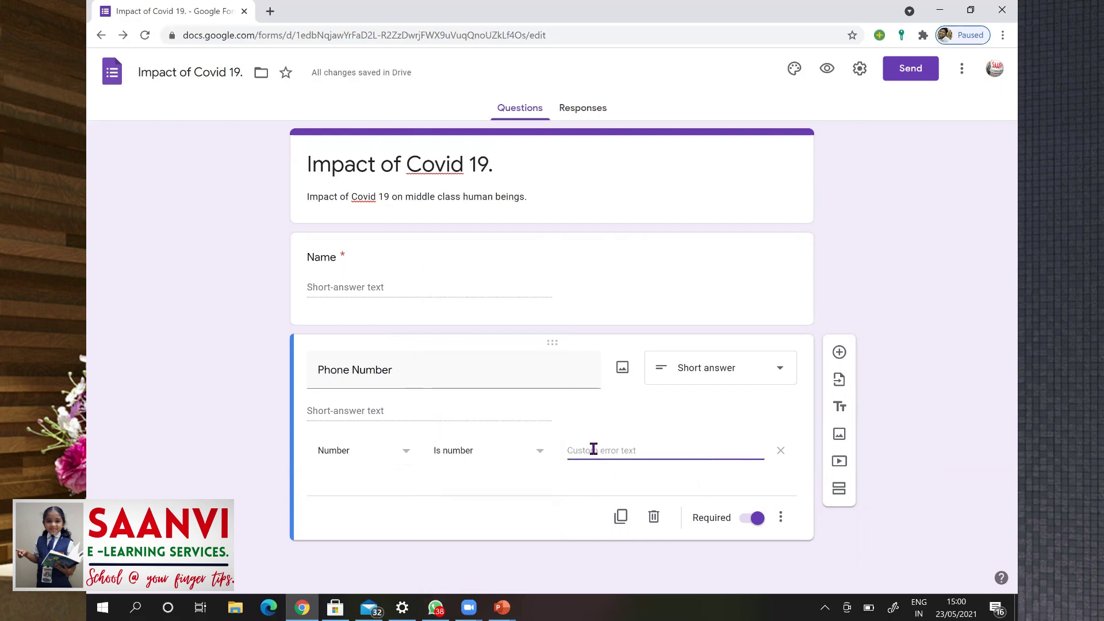
Set the validation's custom error text to "Please enter a valid number."
{"action": "type", "text": "Pla"}
{"action": "key", "text": "BackSpace"}
{"action": "type", "text": "ese"}
{"action": "key", "text": "BackSpace"}
{"action": "key", "text": "BackSpace"}
{"action": "type", "text": "ase"}
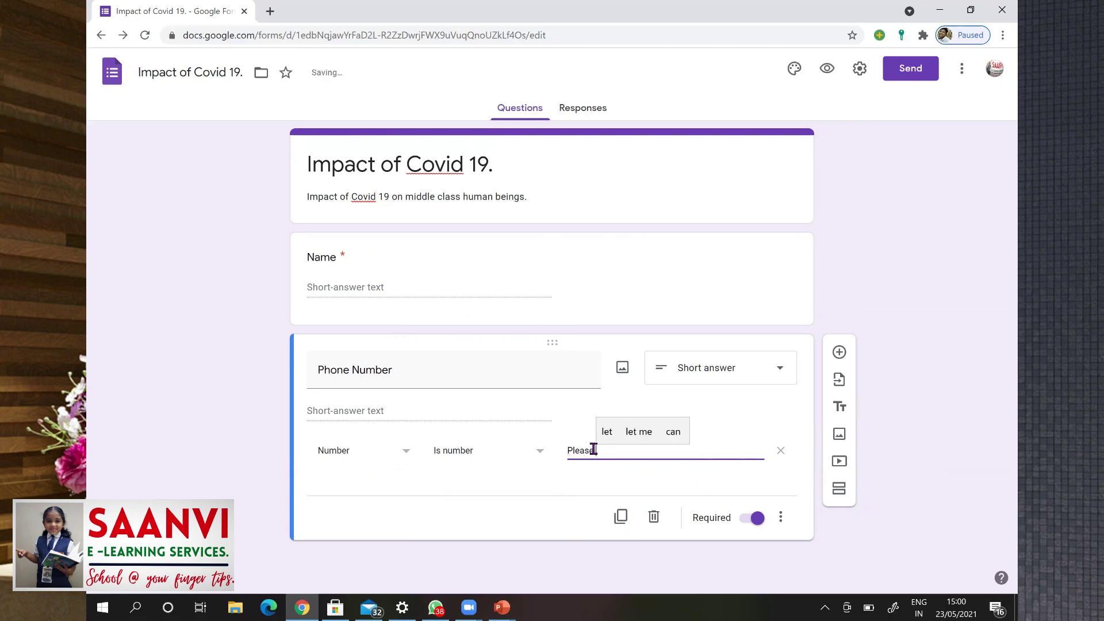
{"action": "type", "text": " enter a "}
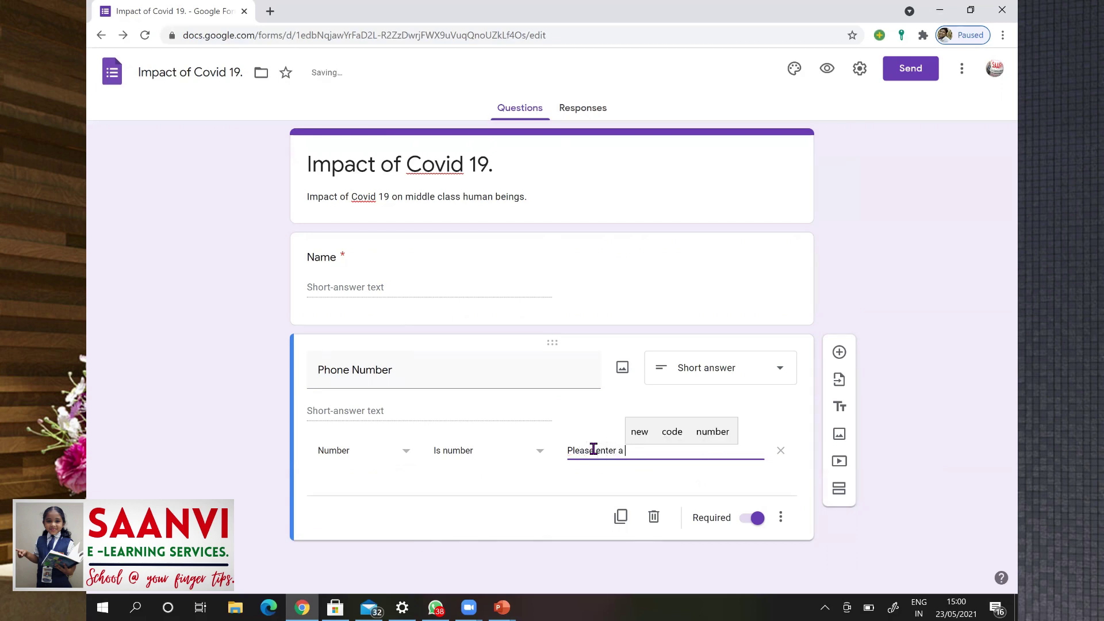
{"action": "type", "text": "valid "}
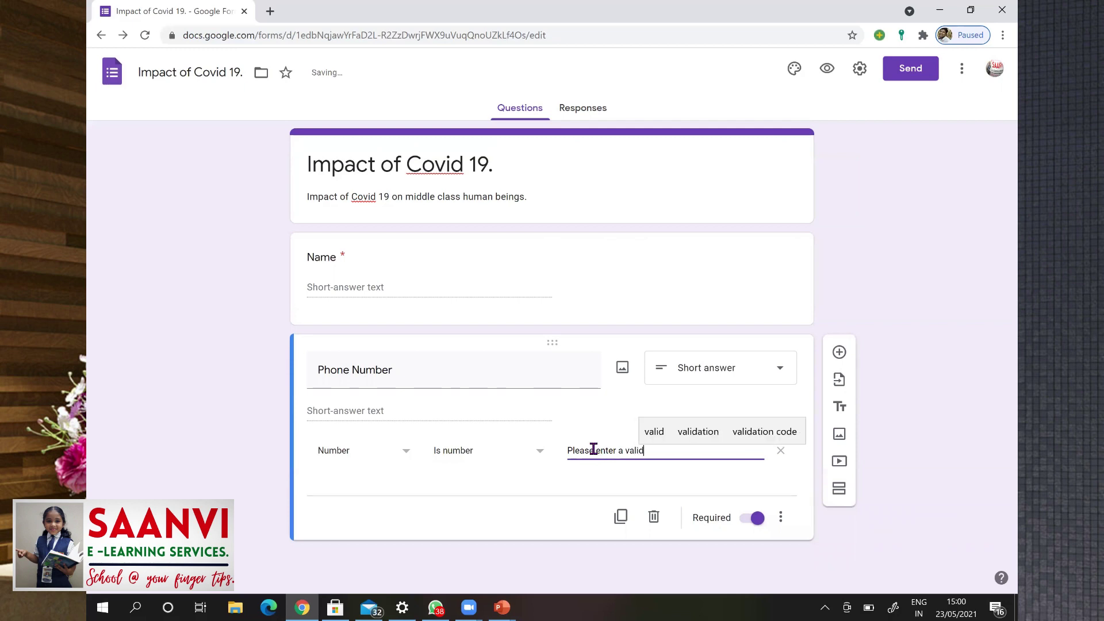
{"action": "type", "text": "number."}
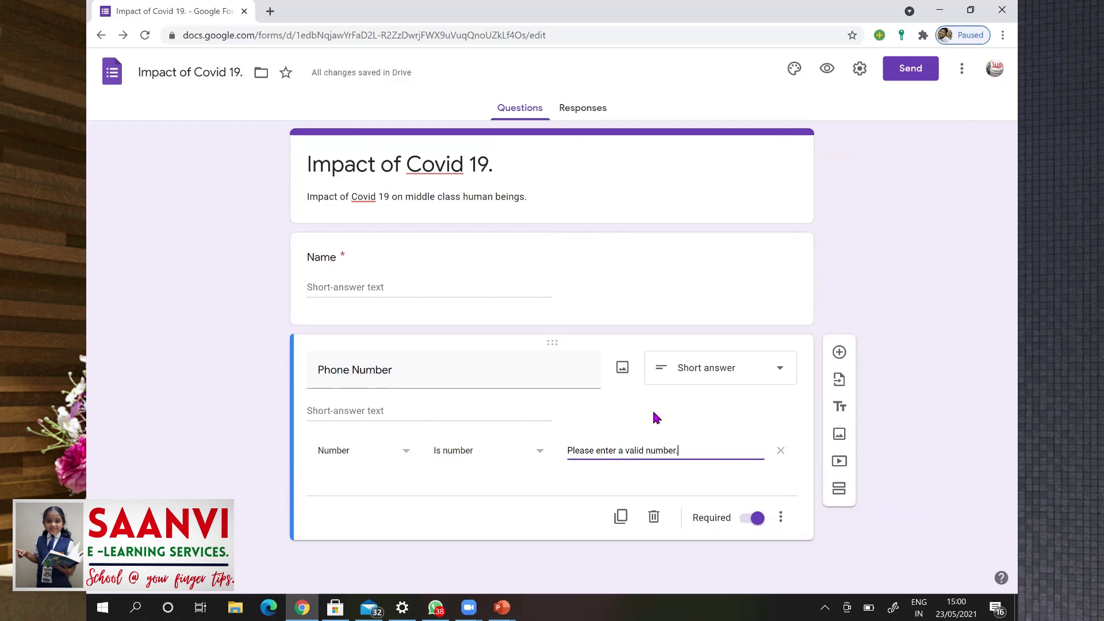
Duplicate the Phone Number question and retitle the copy "Address." as a paragraph question
{"action": "left_click", "coordinate": [621, 518]}
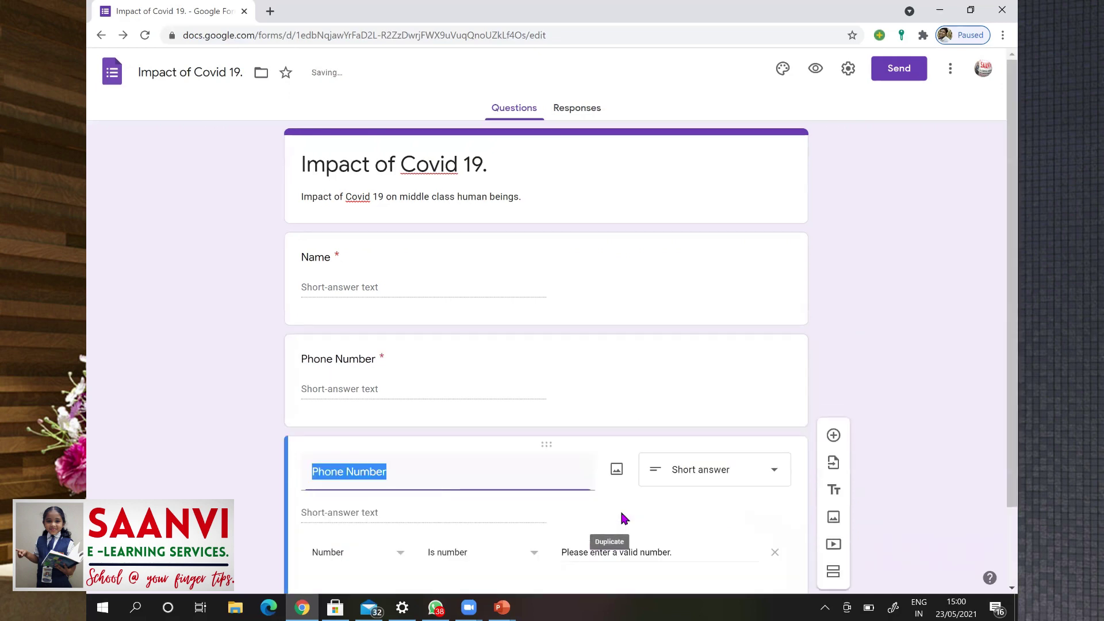
{"action": "type", "text": "Addr"}
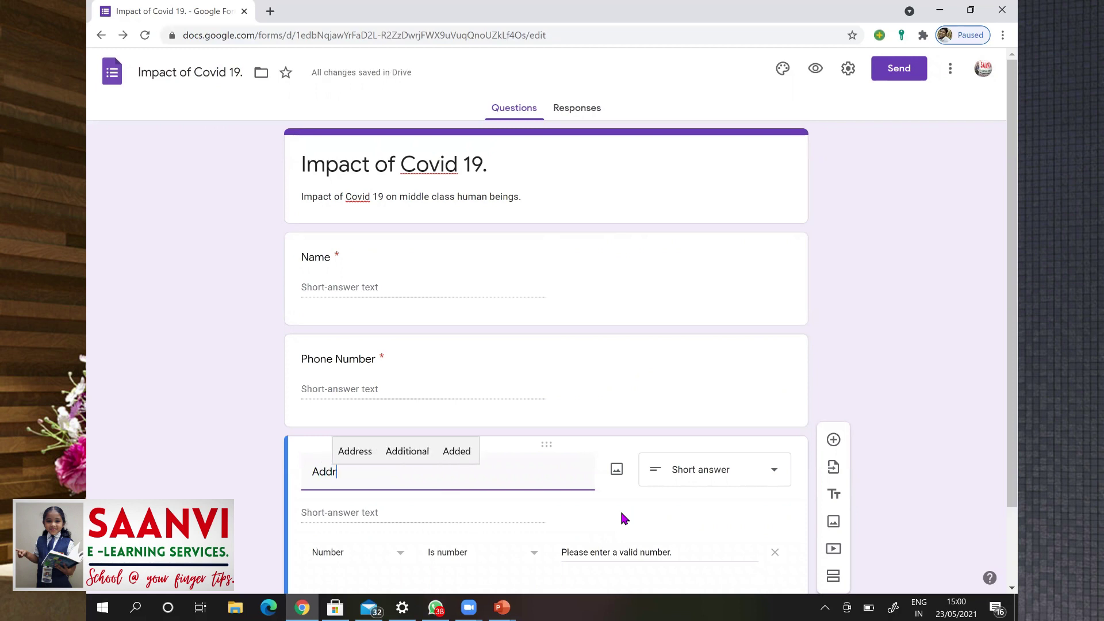
{"action": "type", "text": "ess."}
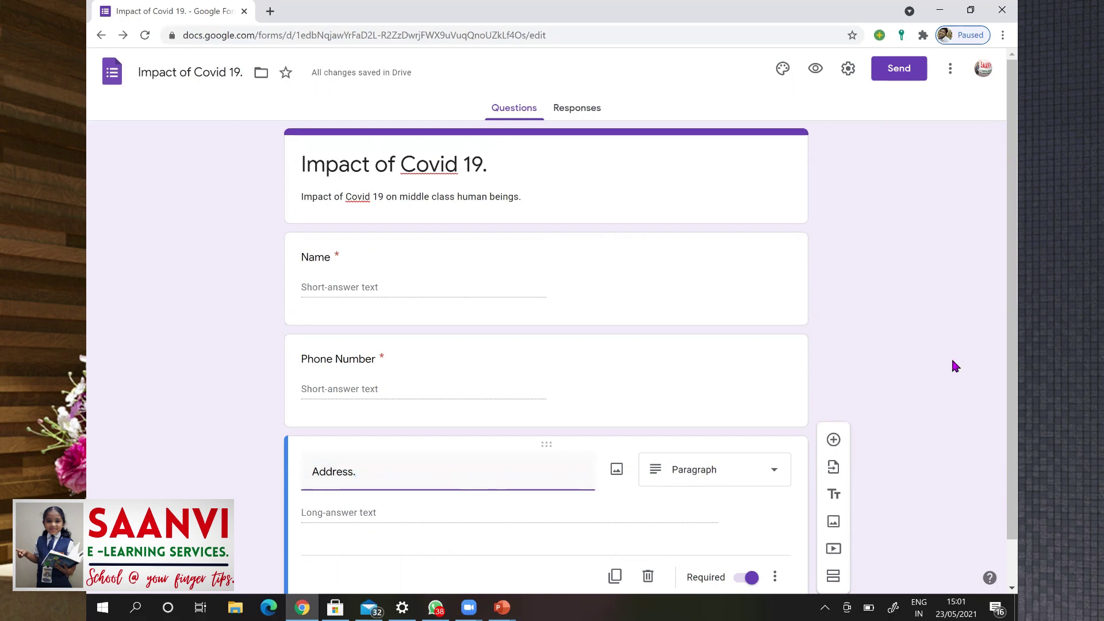
Duplicate the Address question and retitle the copy "Age" as a short-answer question
{"action": "scroll", "coordinate": [614, 444], "scroll_direction": "down", "scroll_amount": 1}
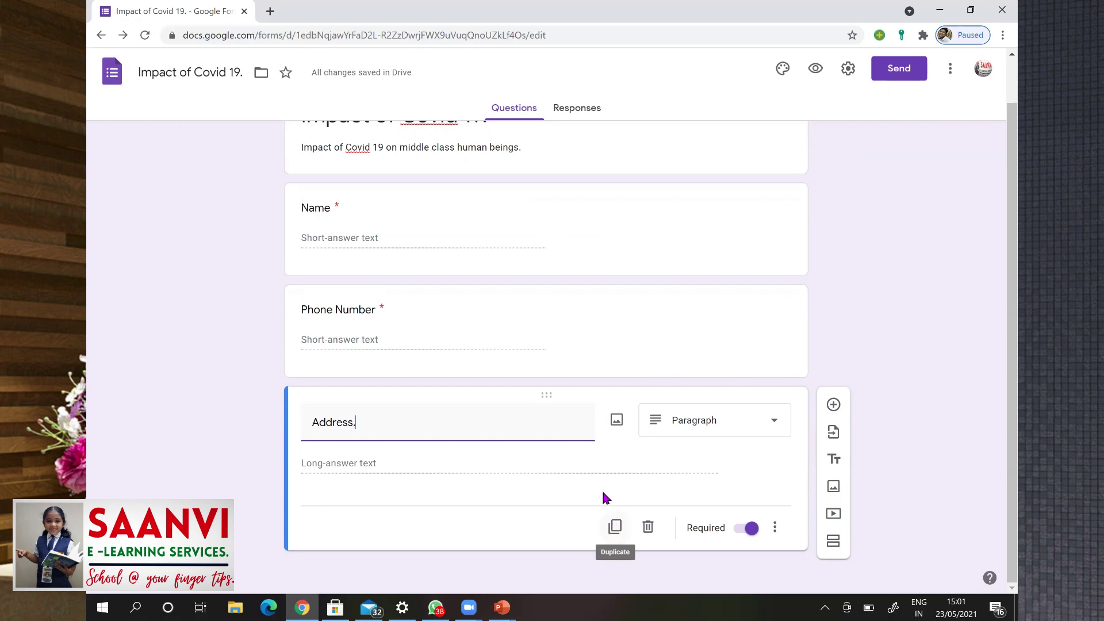
{"action": "left_click", "coordinate": [614, 528]}
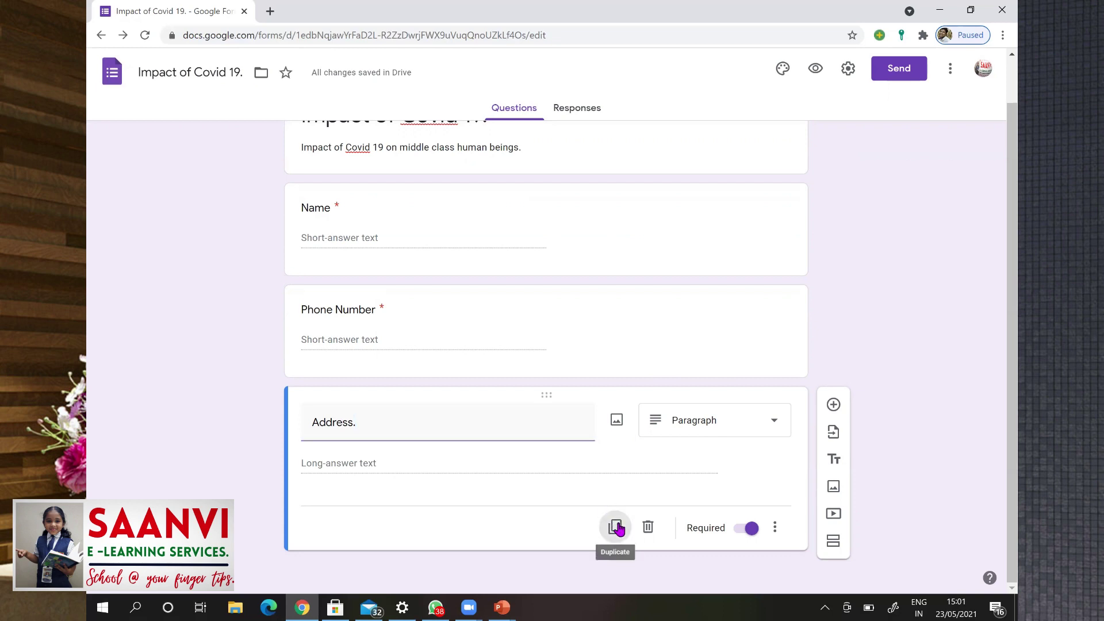
{"action": "type", "text": "Age"}
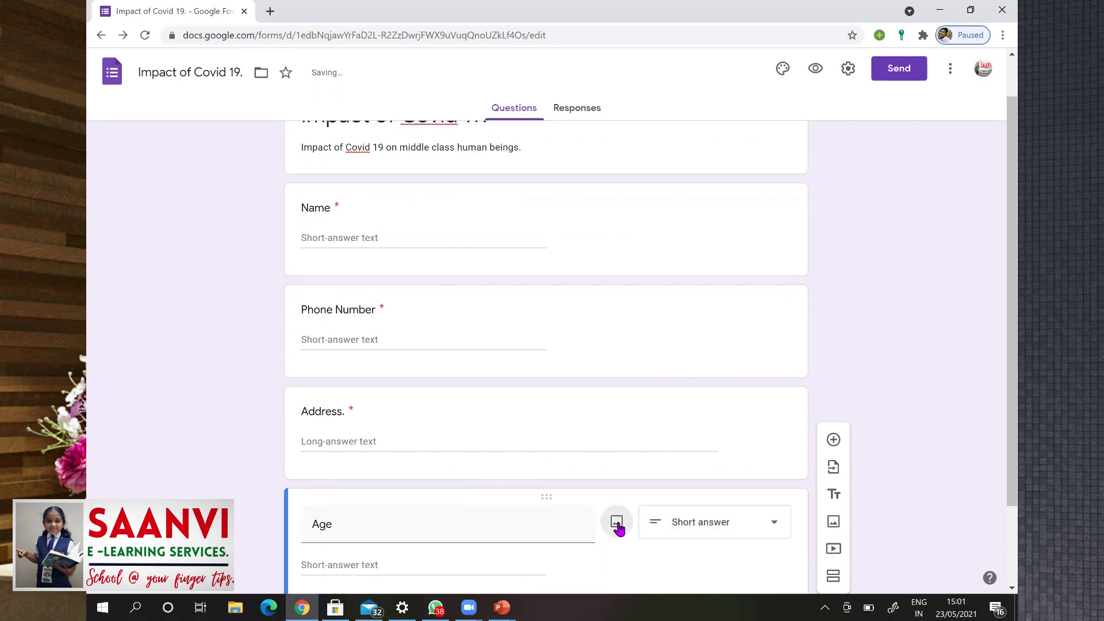
Add response validation to the Age question that accepts only a number between 20 and 80
{"action": "scroll", "coordinate": [996, 345], "scroll_direction": "down", "scroll_amount": 3}
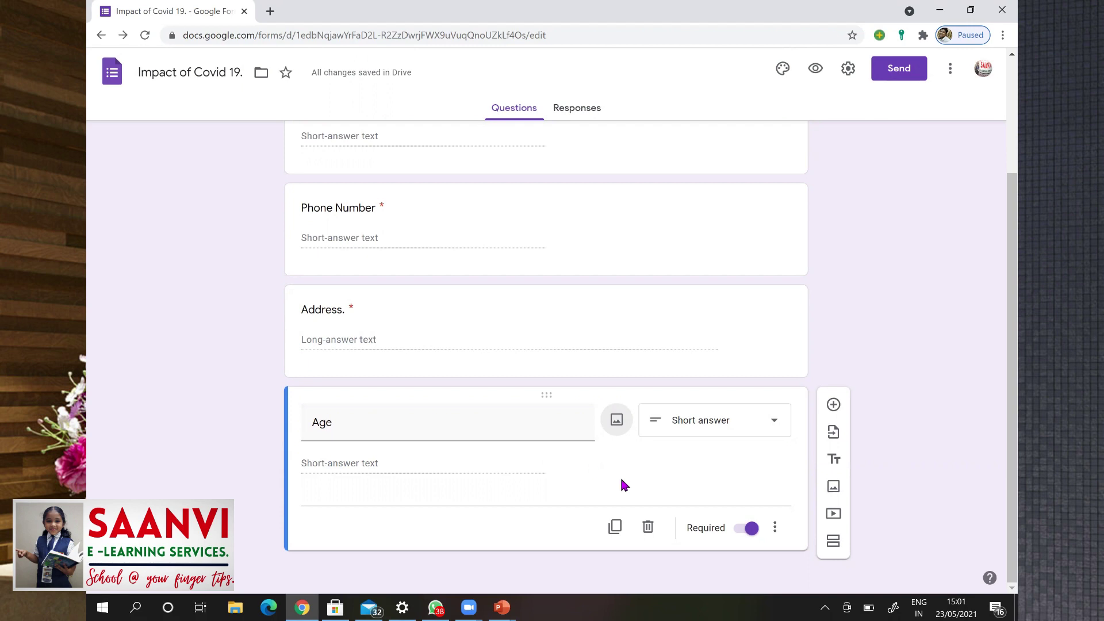
{"action": "left_click", "coordinate": [774, 527]}
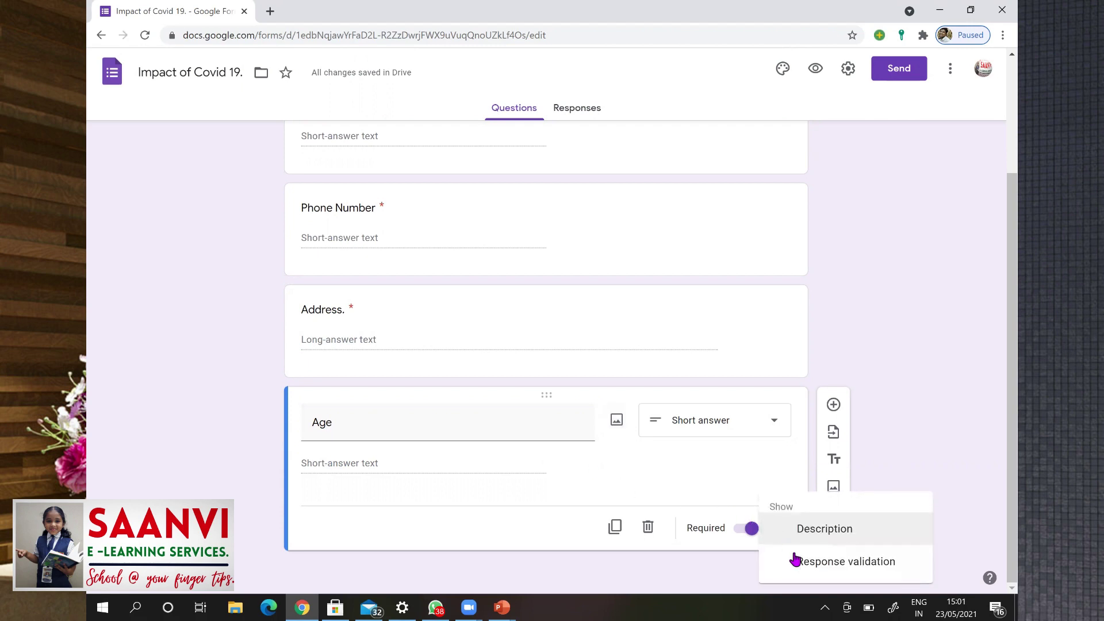
{"action": "left_click", "coordinate": [795, 558]}
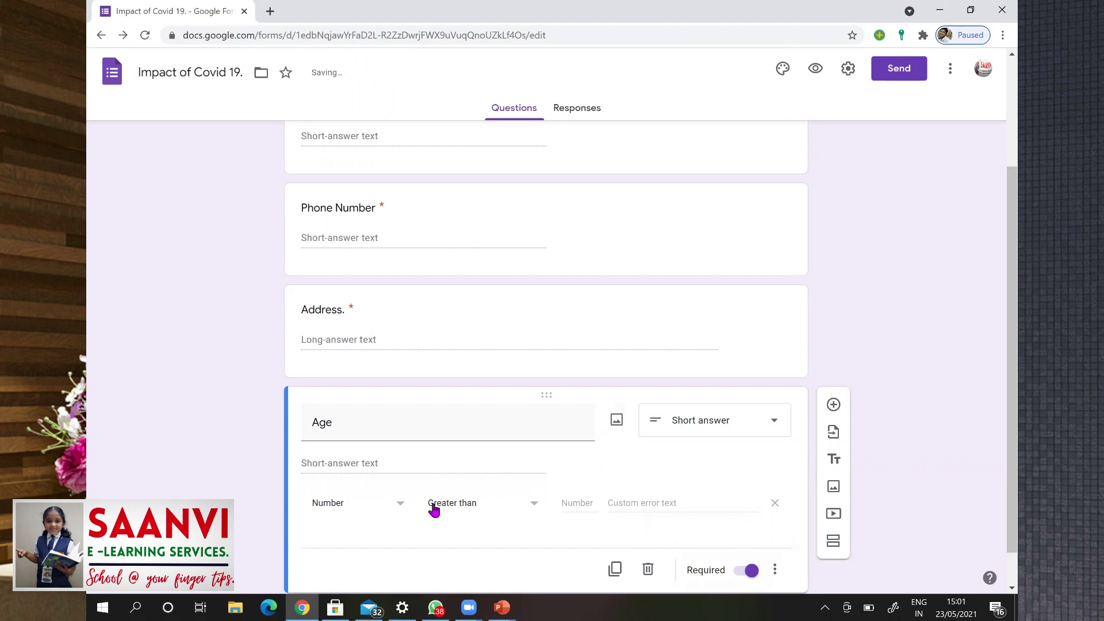
{"action": "left_click", "coordinate": [534, 506]}
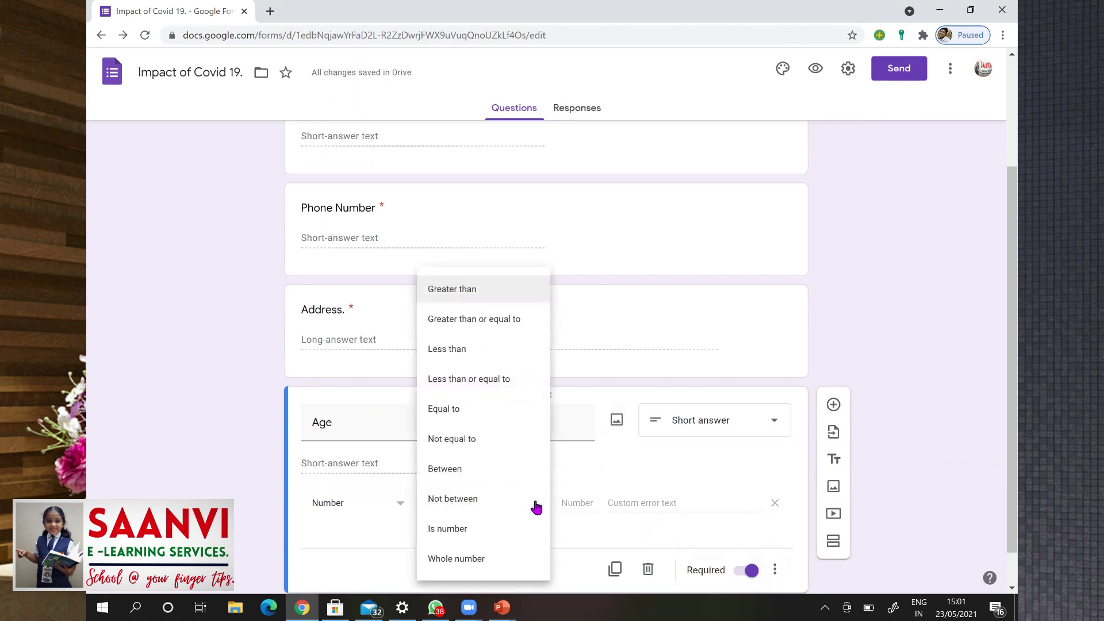
{"action": "left_click", "coordinate": [504, 470]}
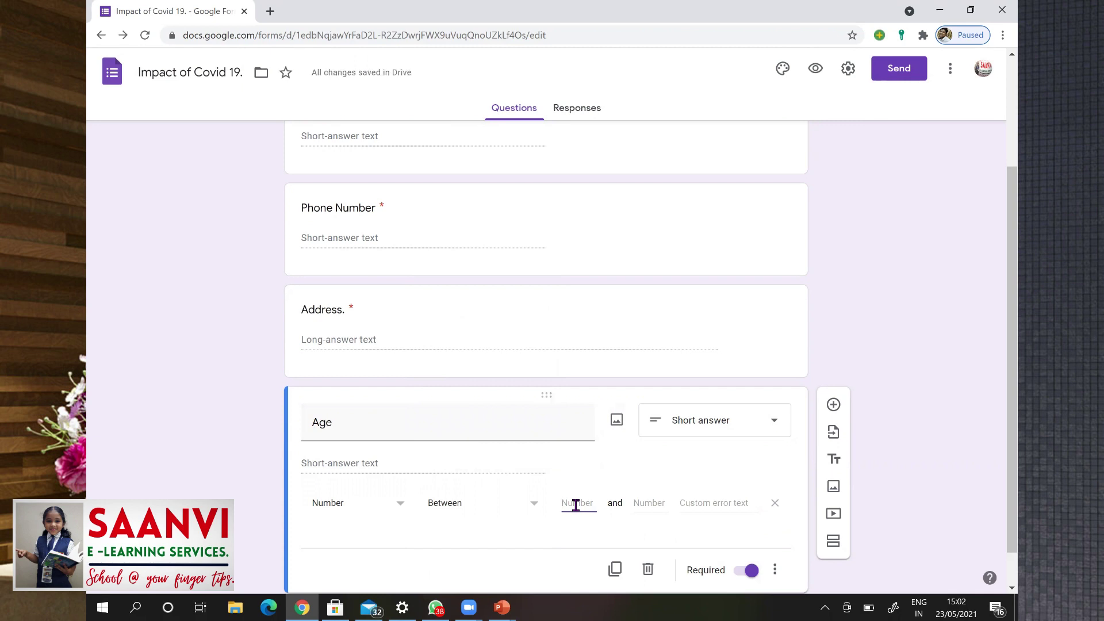
{"action": "type", "text": "20"}
{"action": "left_click", "coordinate": [652, 504]}
{"action": "type", "text": "80"}
Set the Age validation's custom error text to "You are not eligible to participate in the survey."
{"action": "left_click", "coordinate": [698, 502]}
{"action": "type", "text": "You are not eligil"}
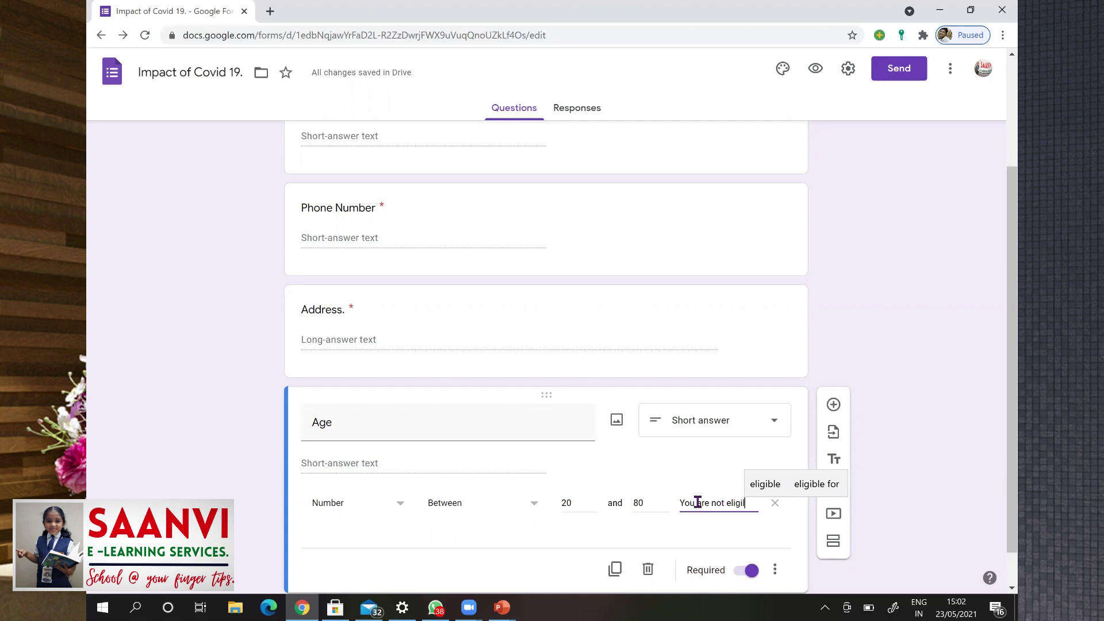
{"action": "key", "text": "BackSpace"}
{"action": "type", "text": "ble to participate"}
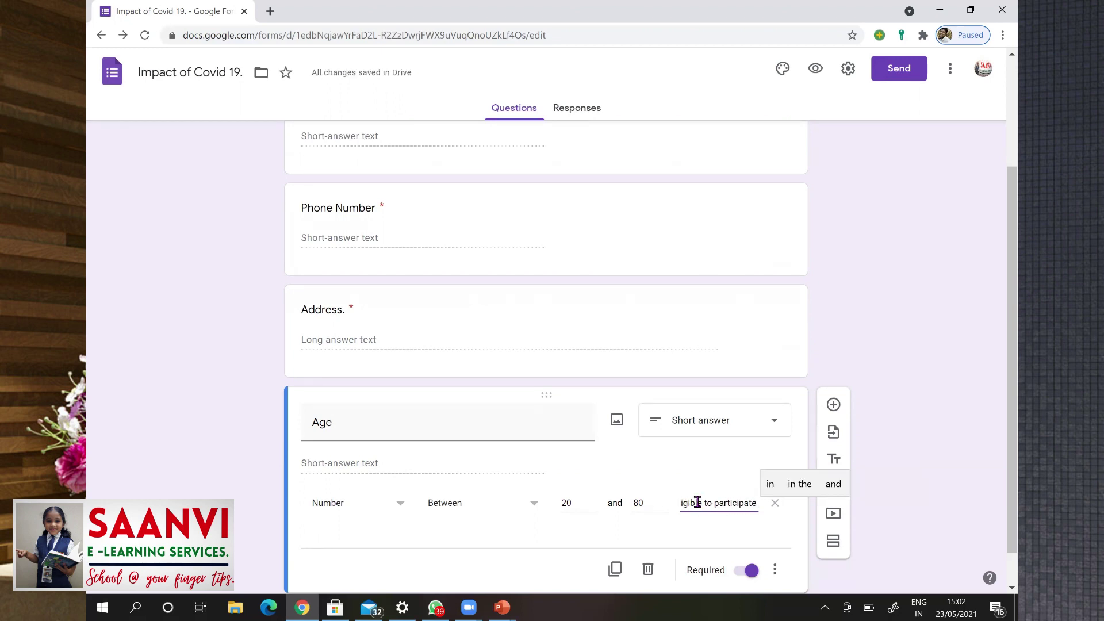
{"action": "type", "text": " in the survey."}
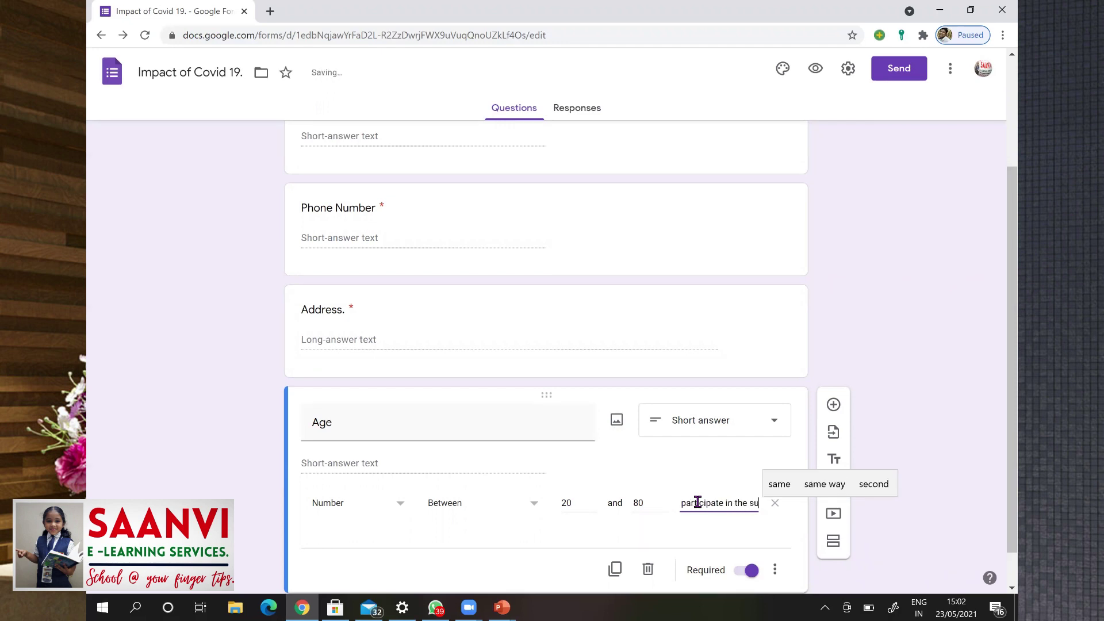
Duplicate the Age question, retitle the copy "Gendre" and change it to multiple choice
{"action": "left_click", "coordinate": [615, 570]}
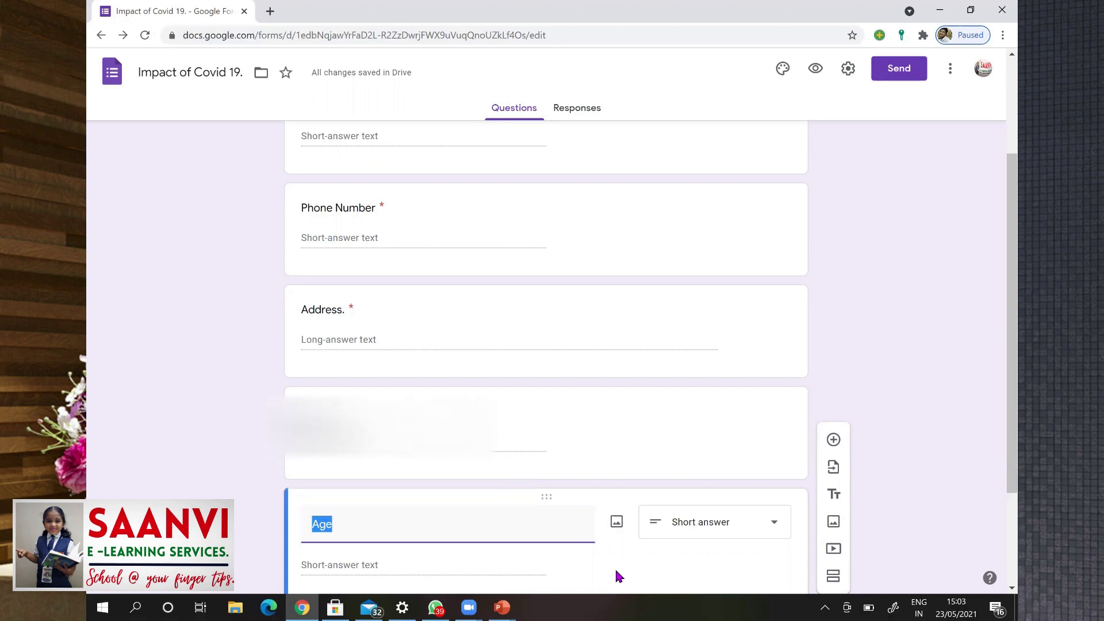
{"action": "left_click", "coordinate": [715, 522]}
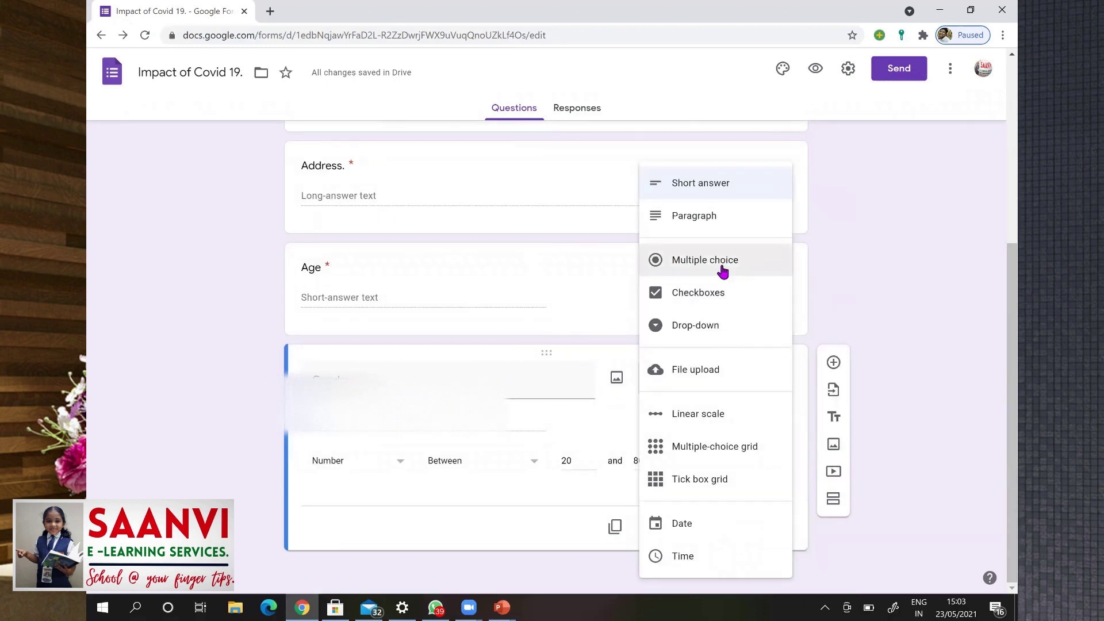
{"action": "left_click", "coordinate": [723, 269]}
Give the gender question the two answer options "Male" and "Female"
{"action": "left_click", "coordinate": [353, 447]}
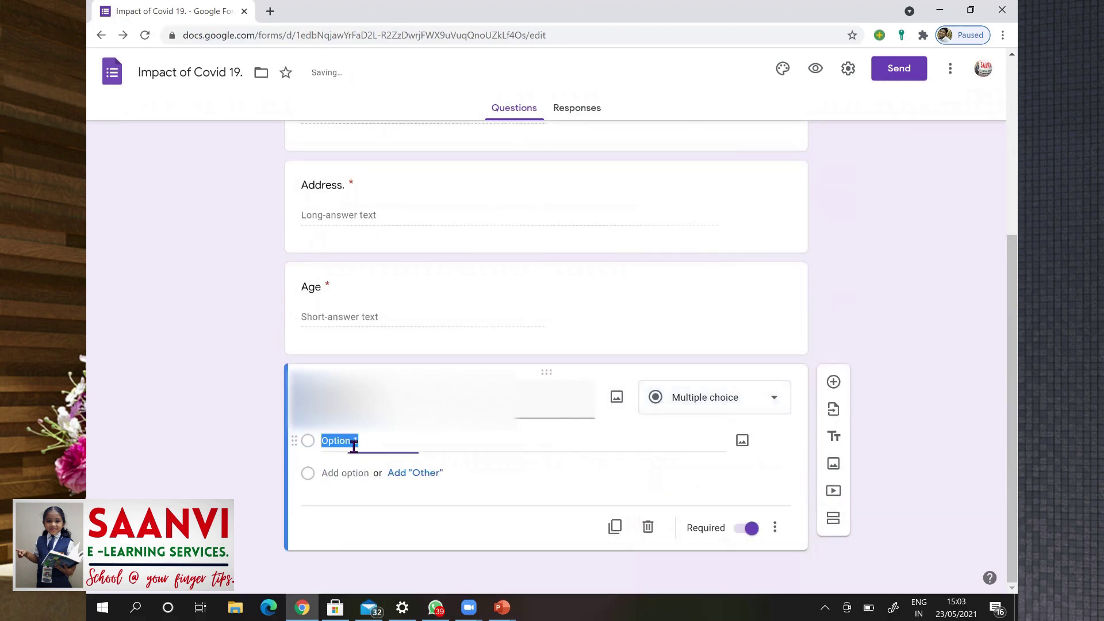
{"action": "type", "text": "Male"}
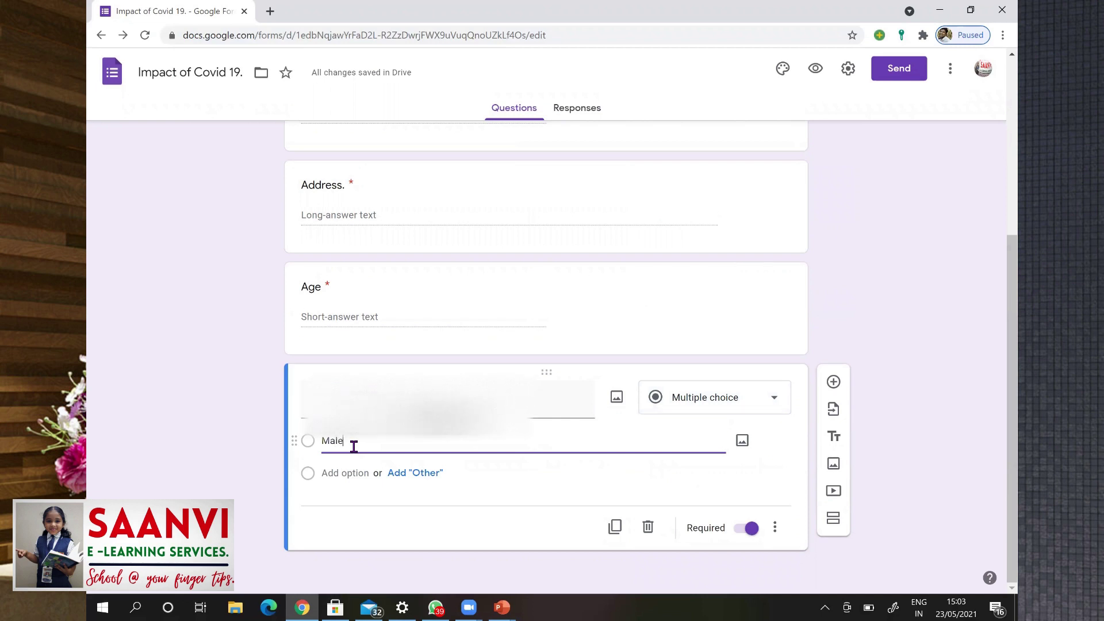
{"action": "key", "text": "Tab"}
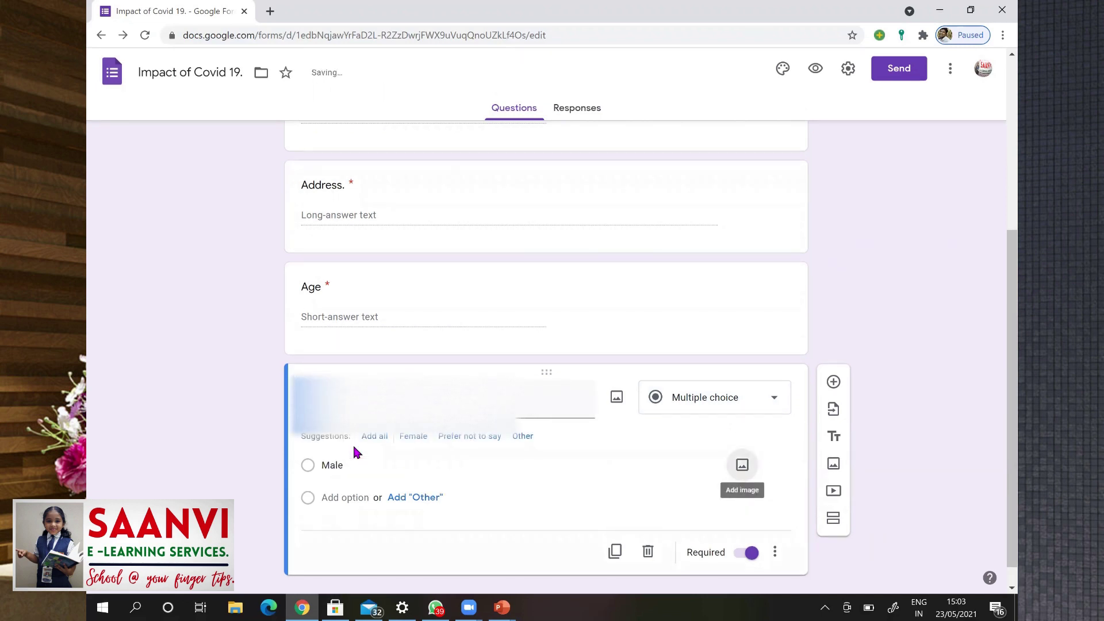
{"action": "key", "text": "Tab"}
{"action": "type", "text": "Female"}
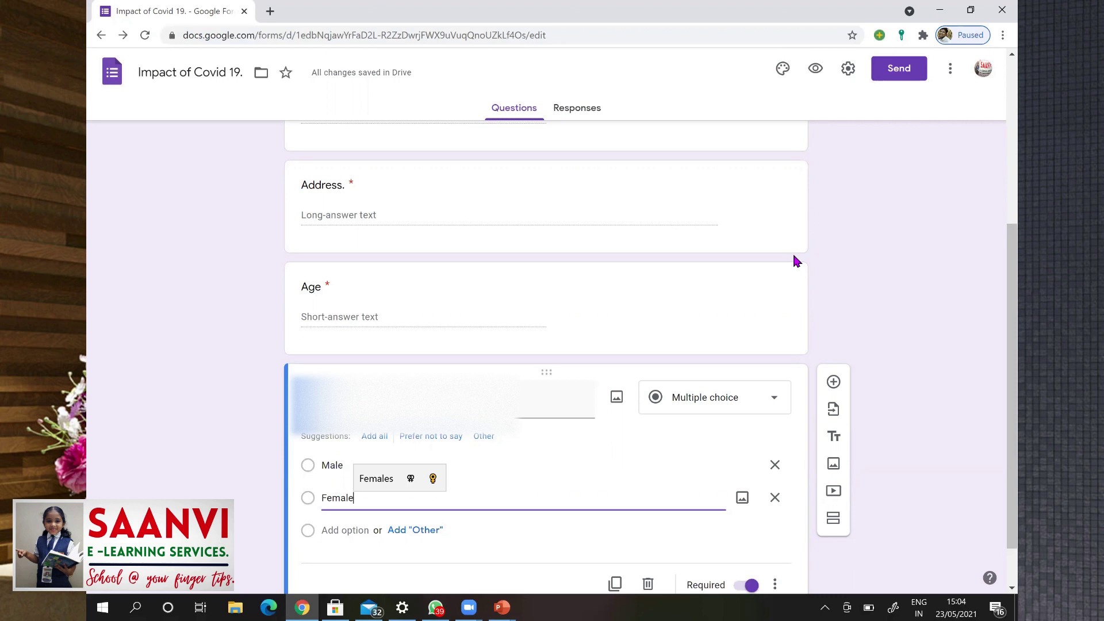
Add a second section after the gender question and title it "Impact of Covid 19."
{"action": "left_click", "coordinate": [834, 520]}
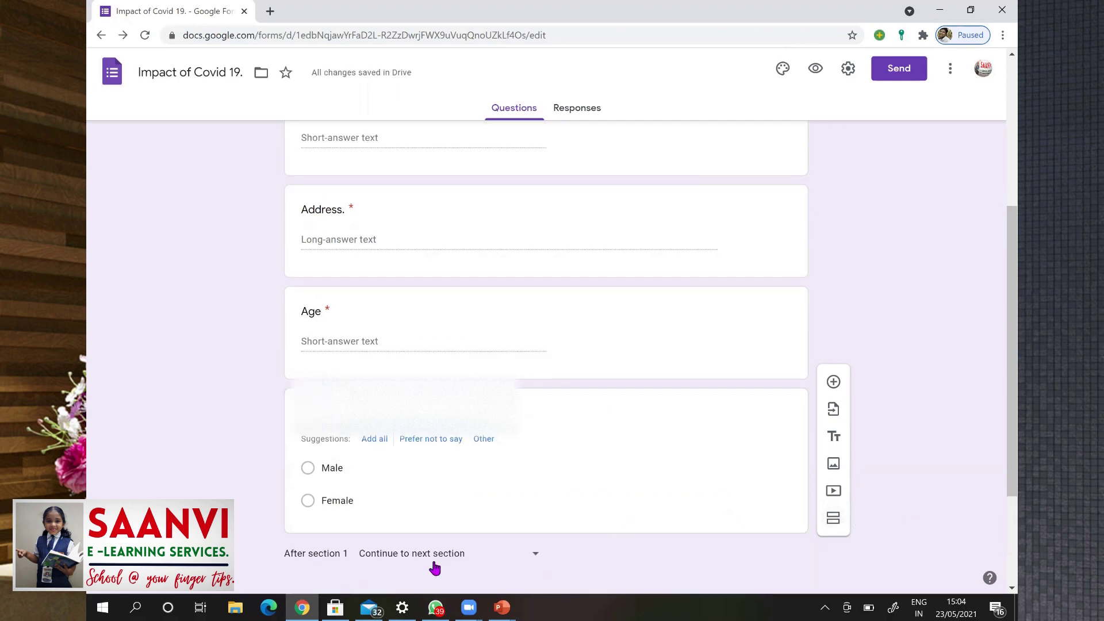
{"action": "left_click", "coordinate": [530, 557]}
{"action": "left_click", "coordinate": [994, 486]}
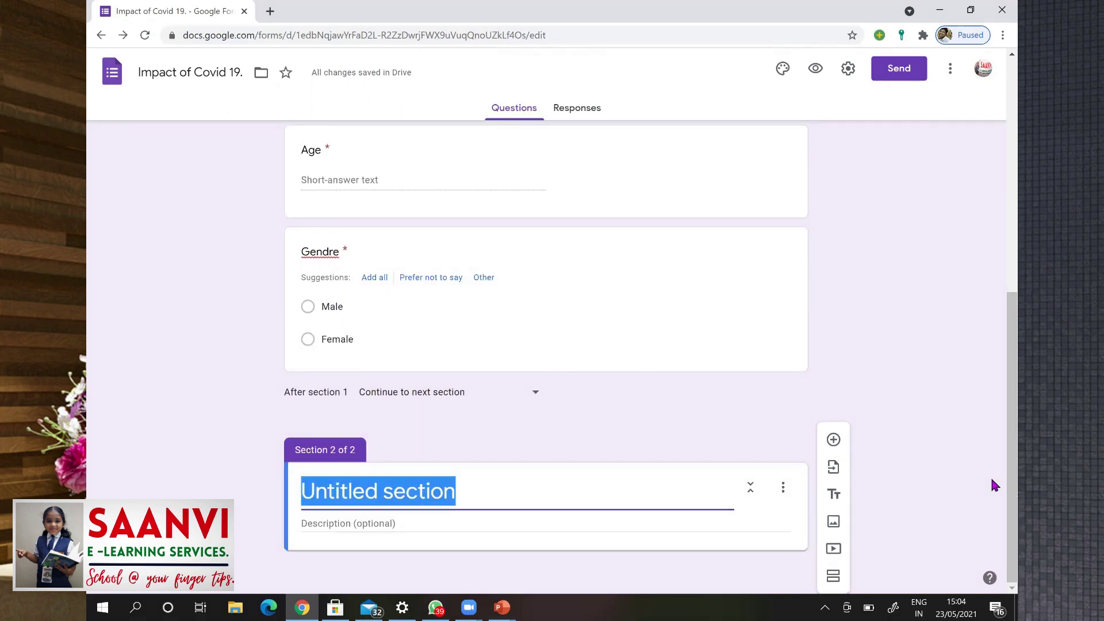
{"action": "type", "text": "Impac"}
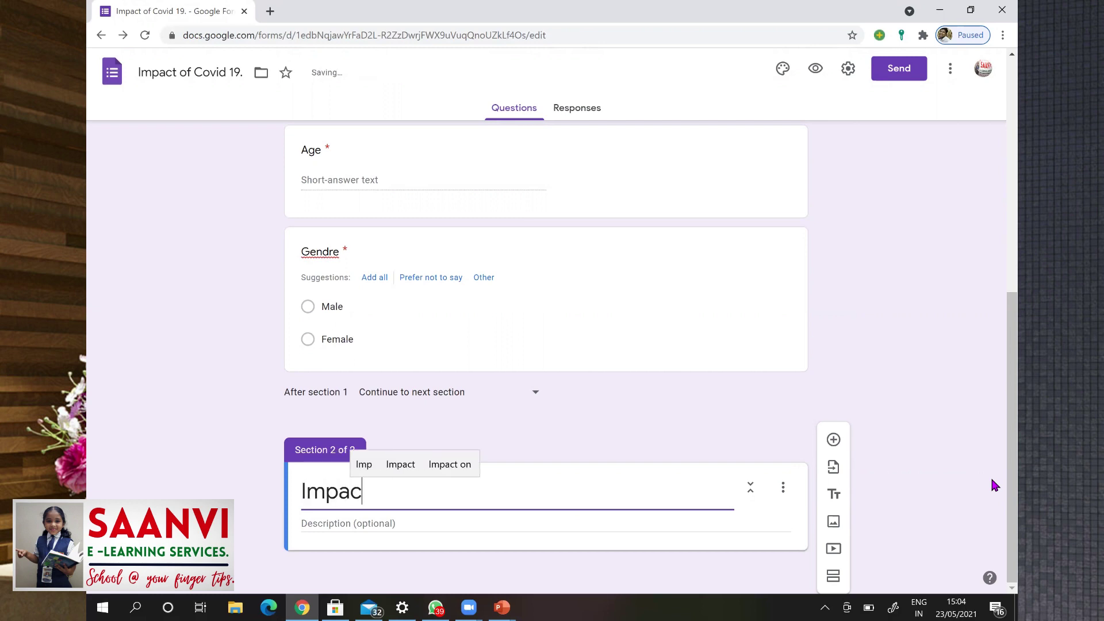
{"action": "type", "text": "t of Co"}
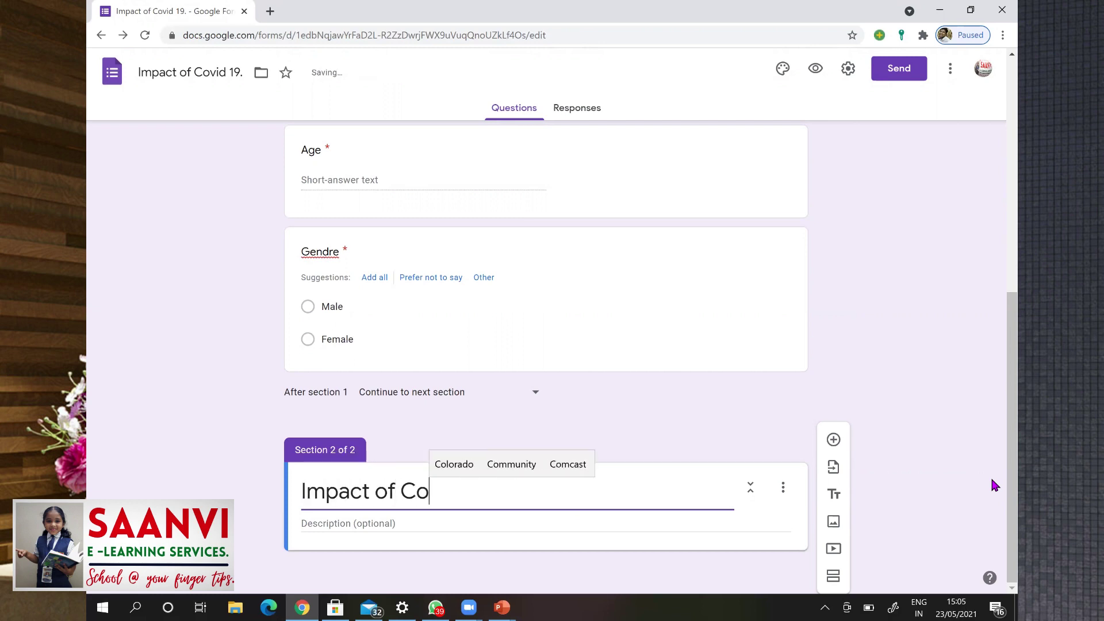
{"action": "type", "text": "vid 1"}
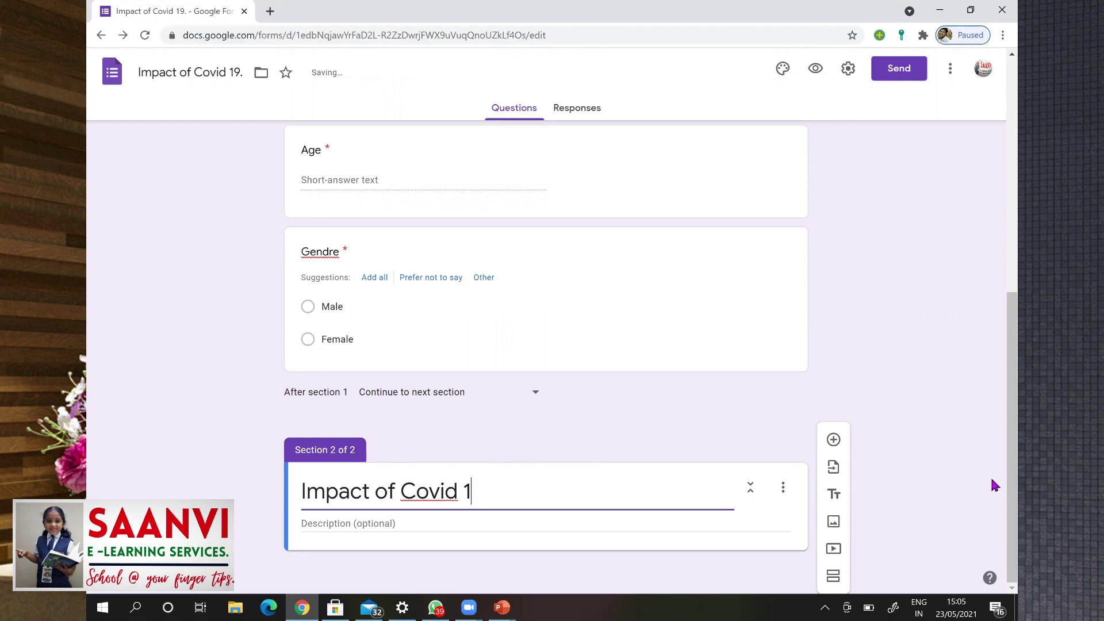
{"action": "type", "text": "9."}
Add a multiple-choice question titled "Profession" to the second section
{"action": "left_click", "coordinate": [833, 441]}
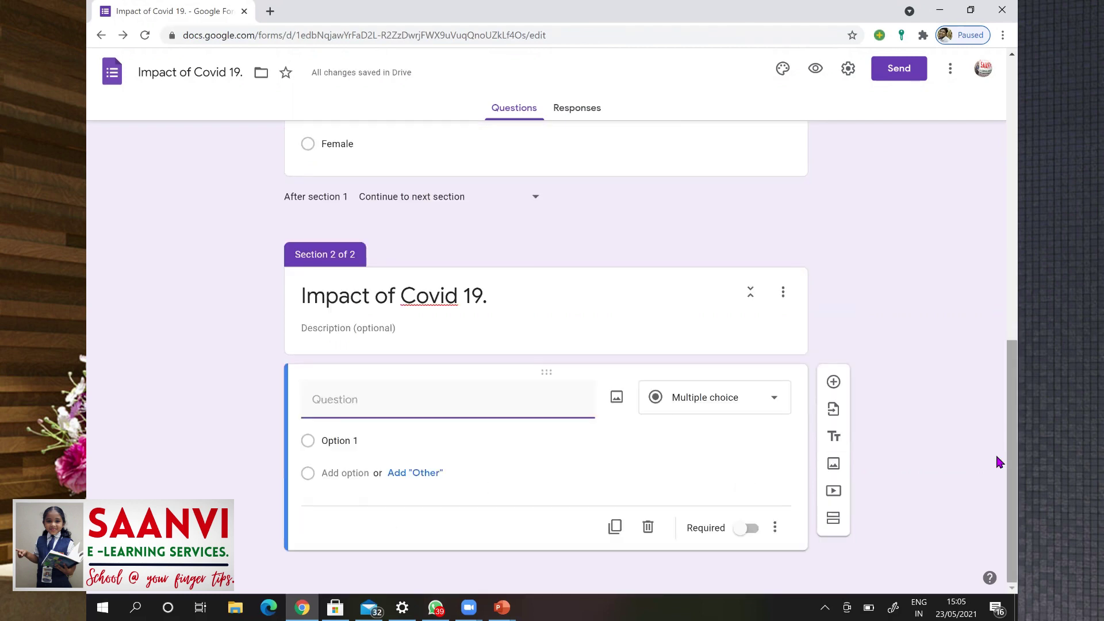
{"action": "type", "text": "Prod"}
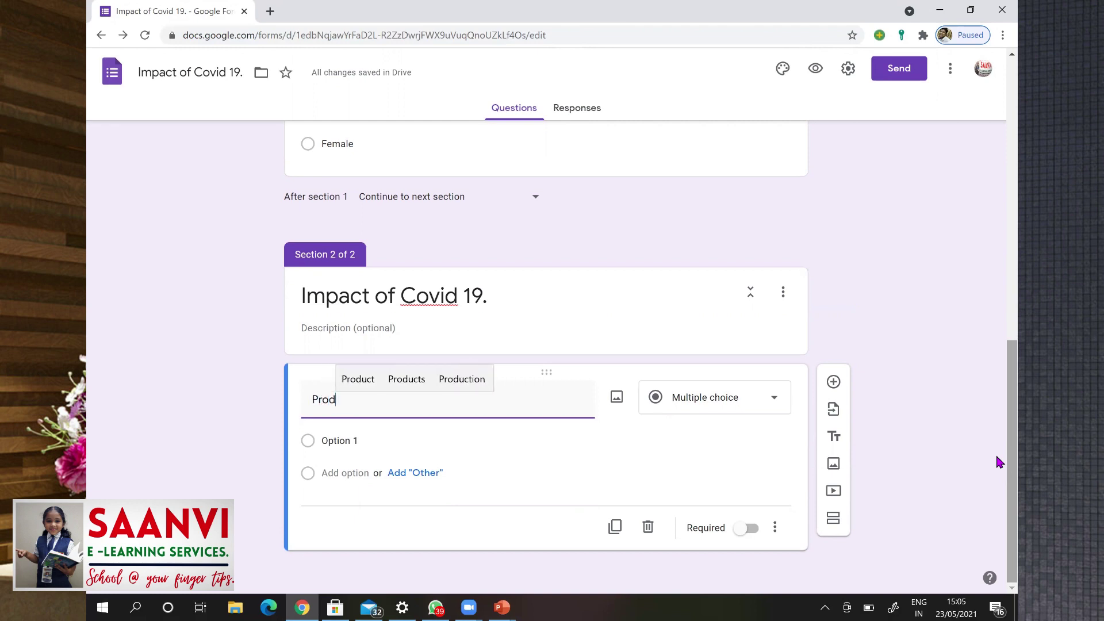
{"action": "key", "text": "BackSpace"}
{"action": "type", "text": "fe"}
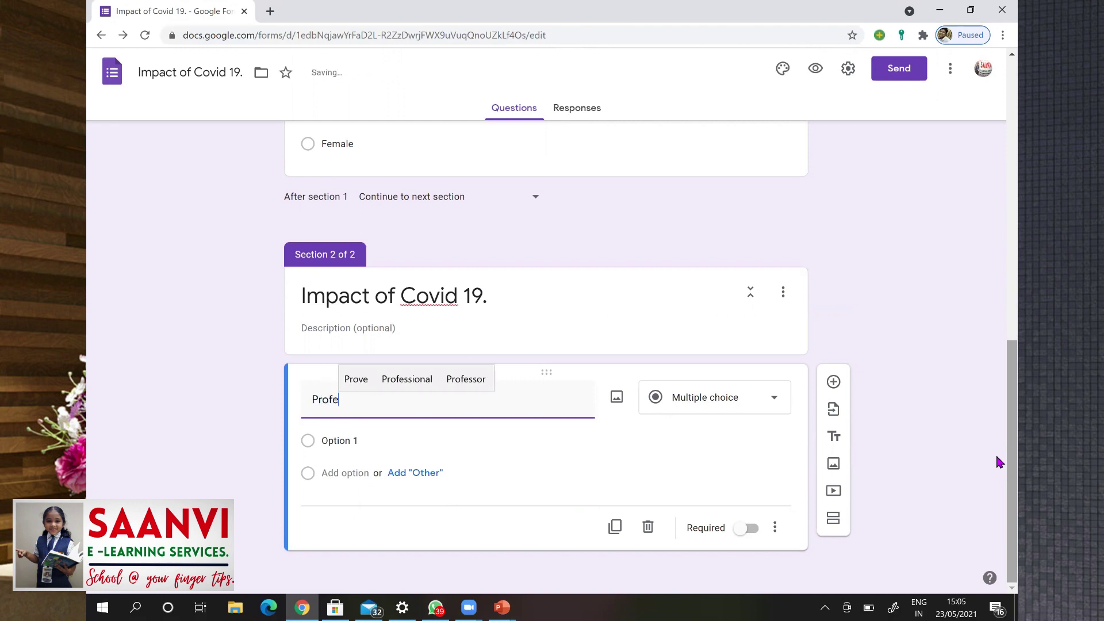
{"action": "type", "text": "ssion"}
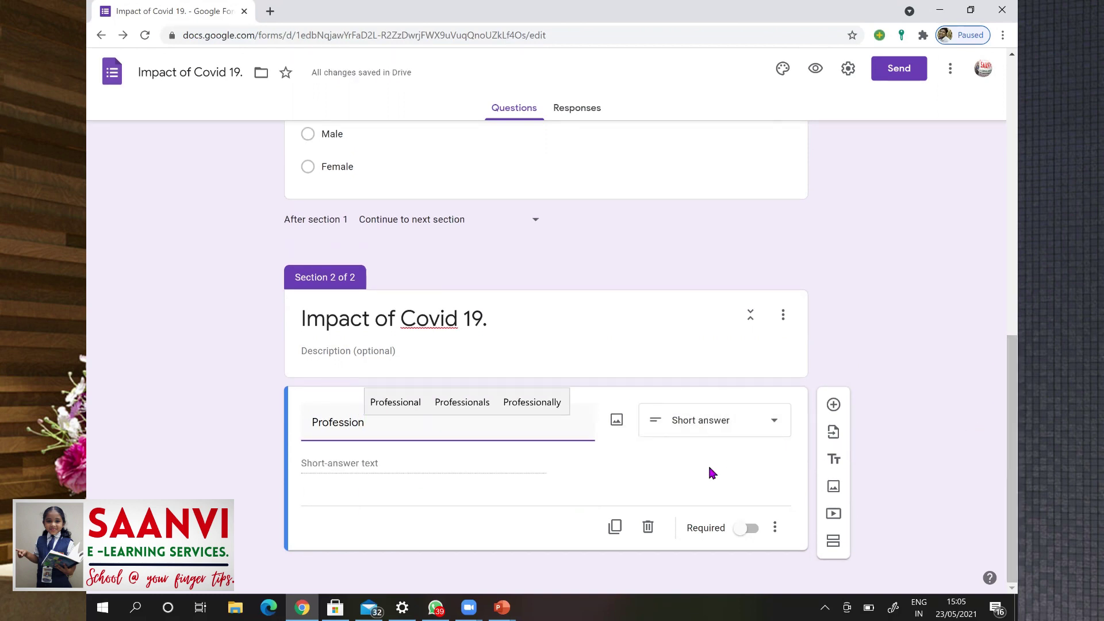
{"action": "left_click", "coordinate": [734, 424]}
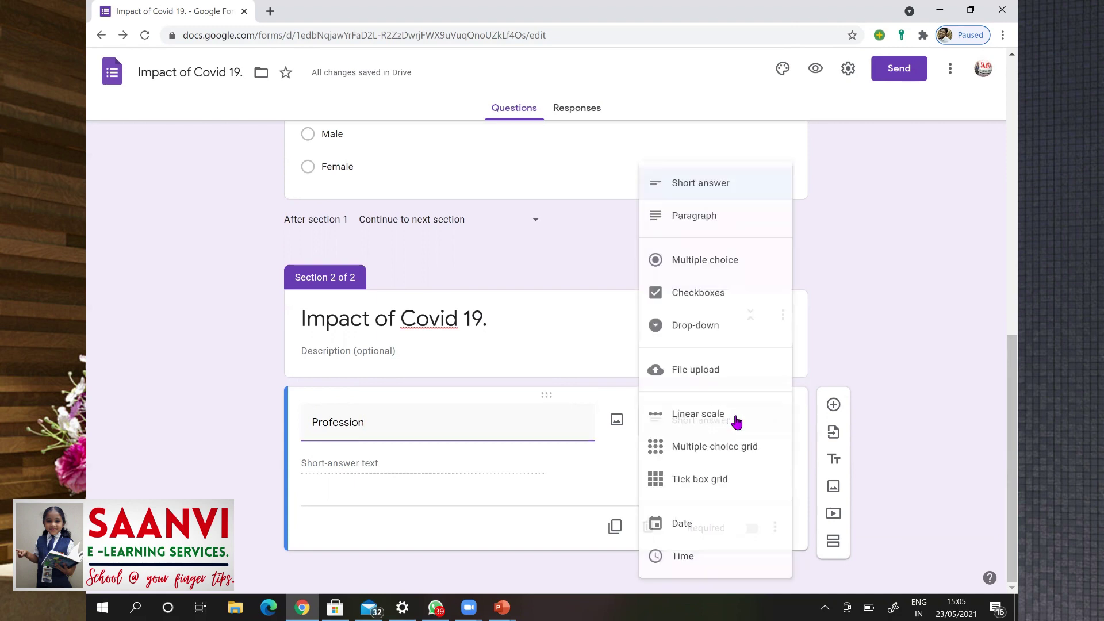
{"action": "left_click", "coordinate": [723, 259]}
Give the Profession question the answer options "Govt. Employee" and "Pvt. Employee."
{"action": "left_click", "coordinate": [352, 462]}
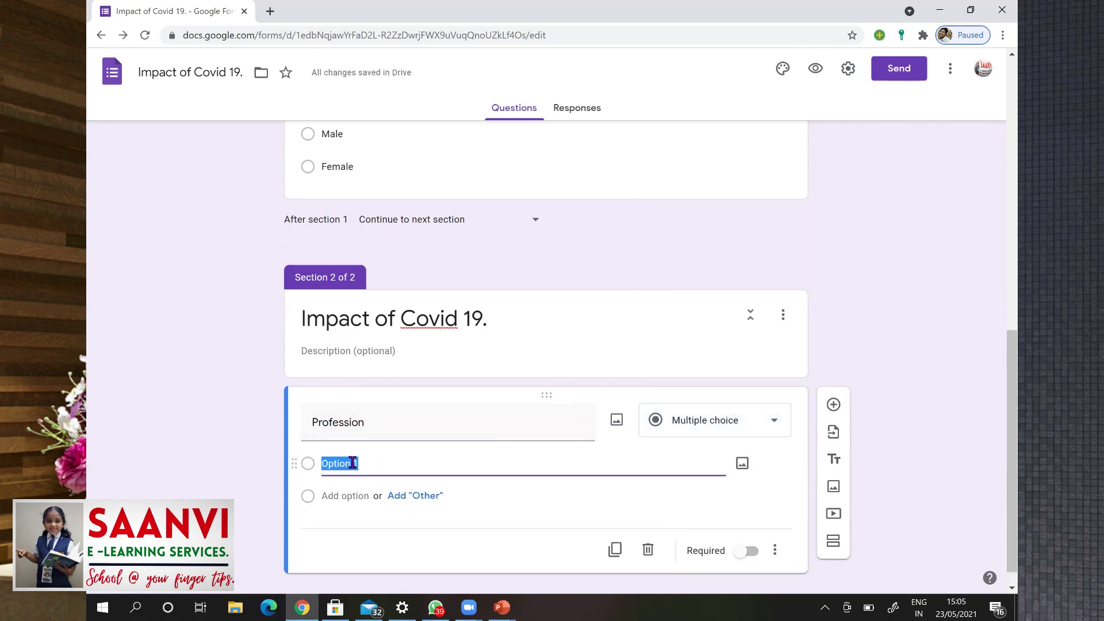
{"action": "type", "text": "Govt."}
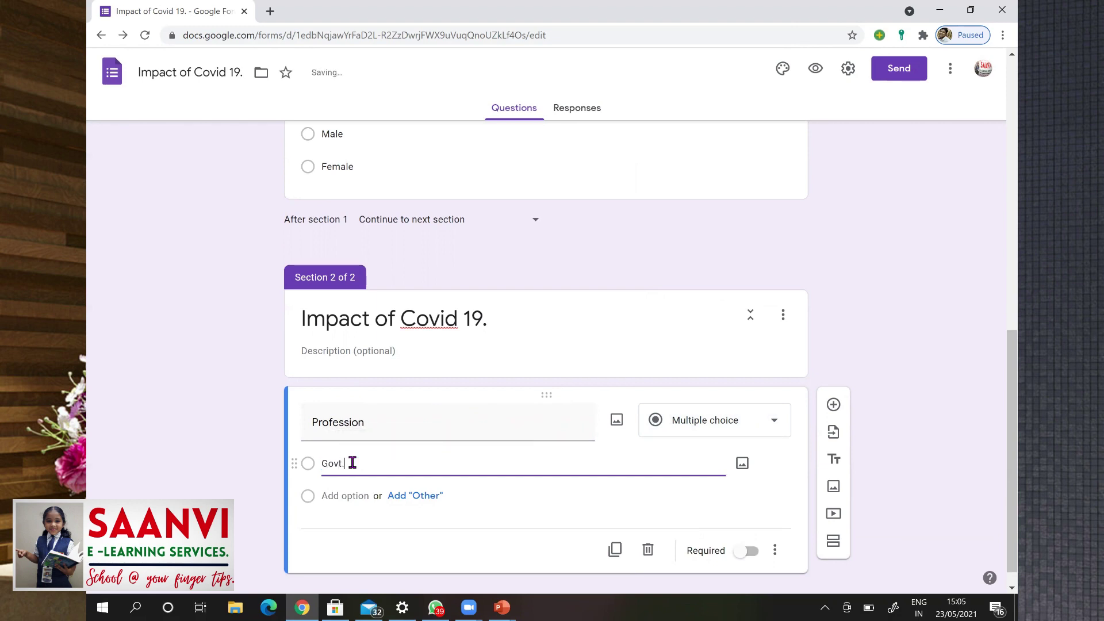
{"action": "type", "text": " Employee"}
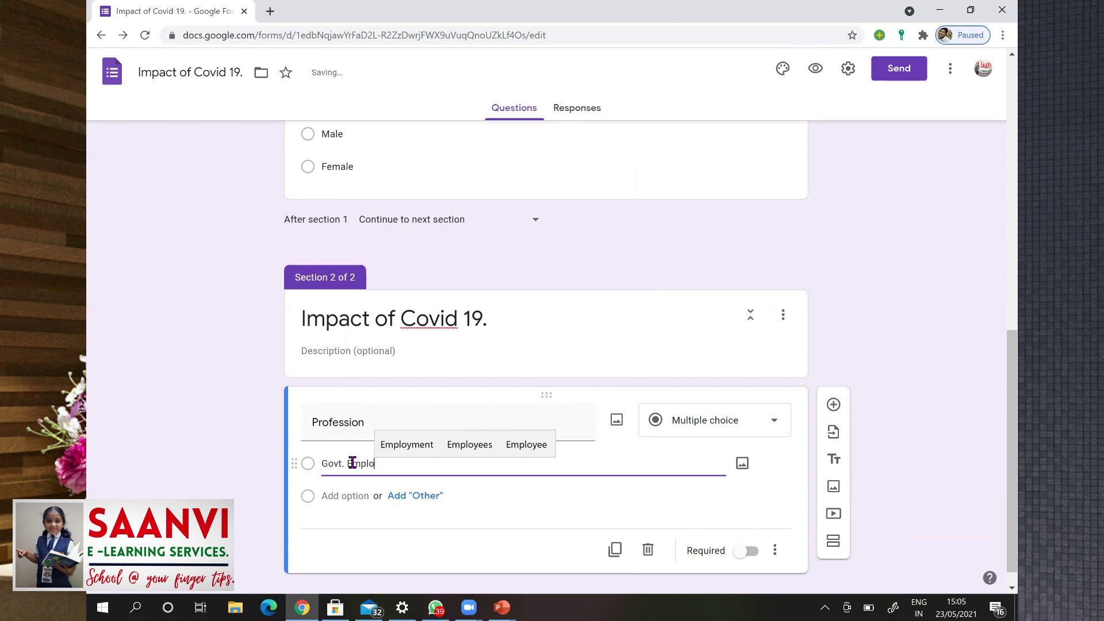
{"action": "key", "text": "Tab"}
{"action": "key", "text": "Tab"}
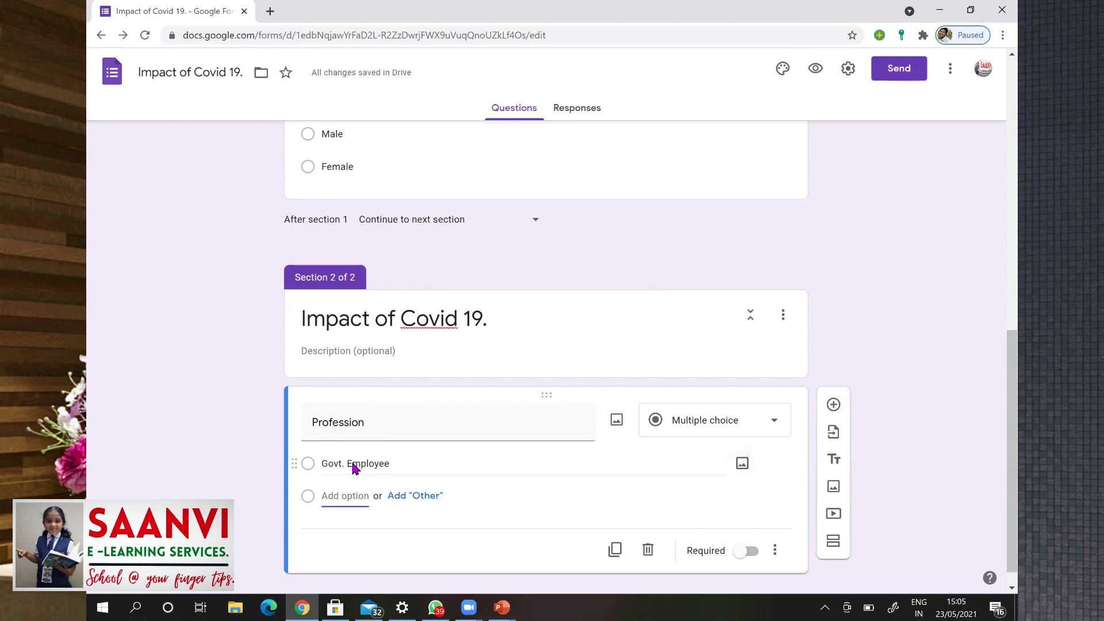
{"action": "type", "text": "Pvt"}
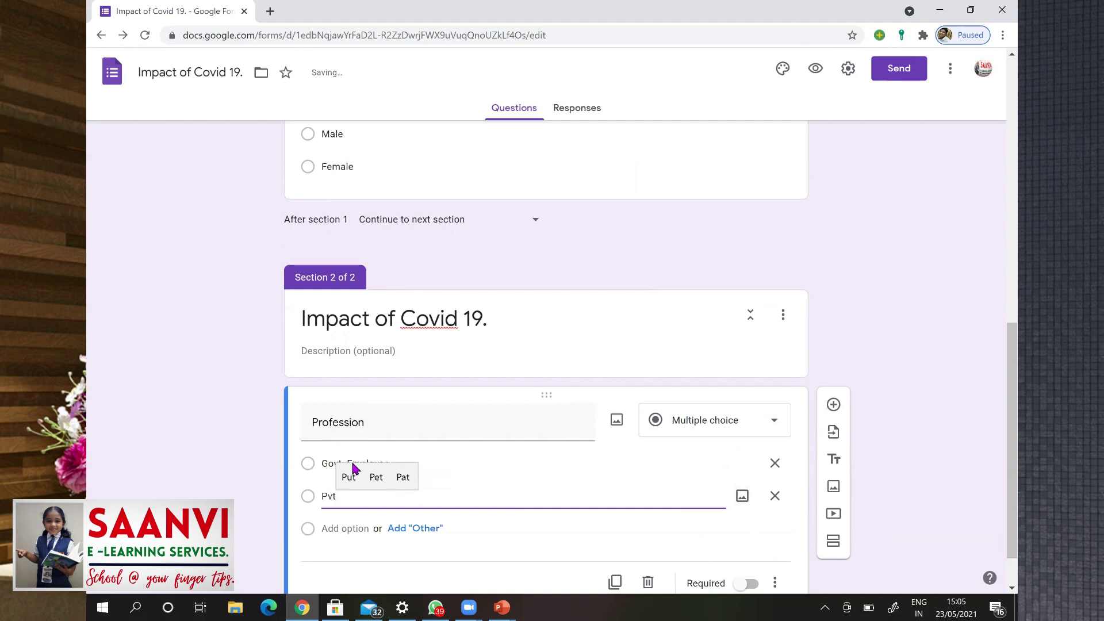
{"action": "type", "text": ". Em"}
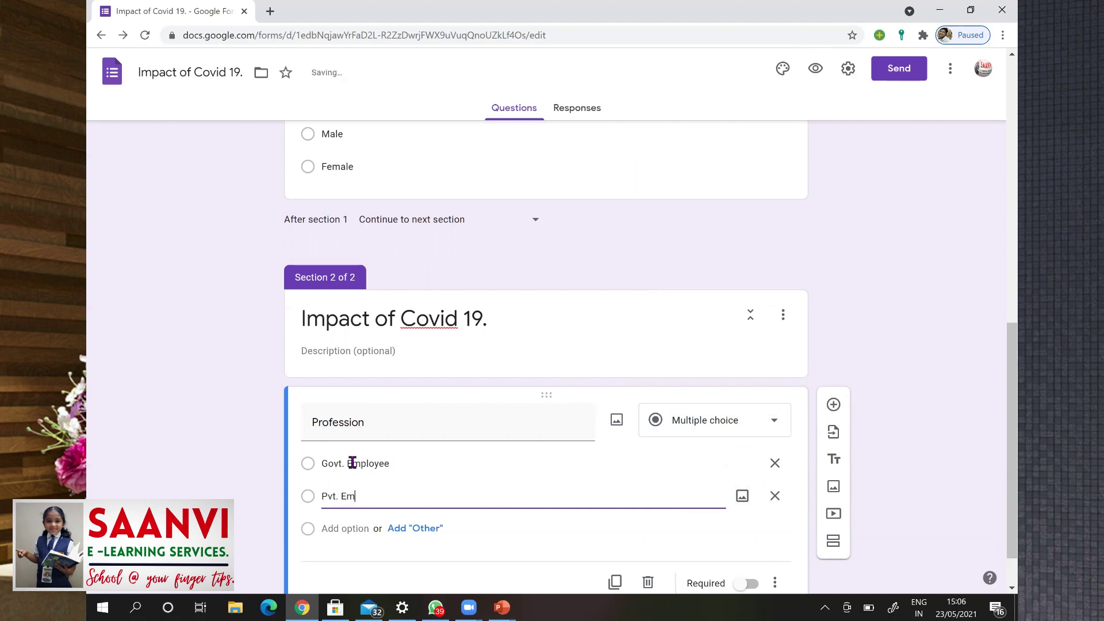
{"action": "type", "text": "ploye"}
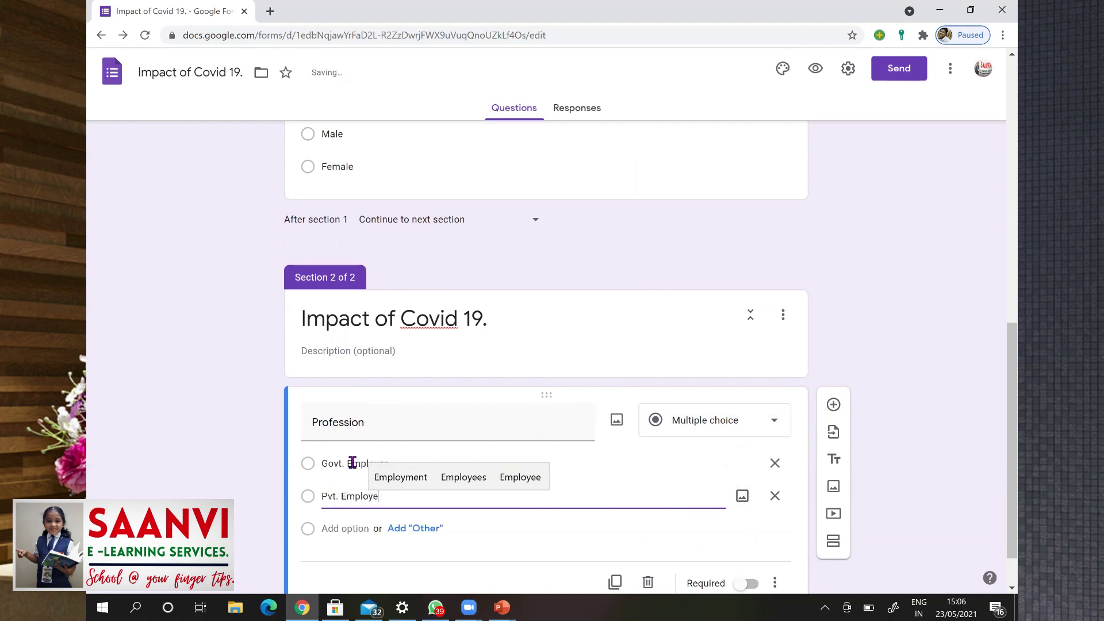
{"action": "type", "text": "e."}
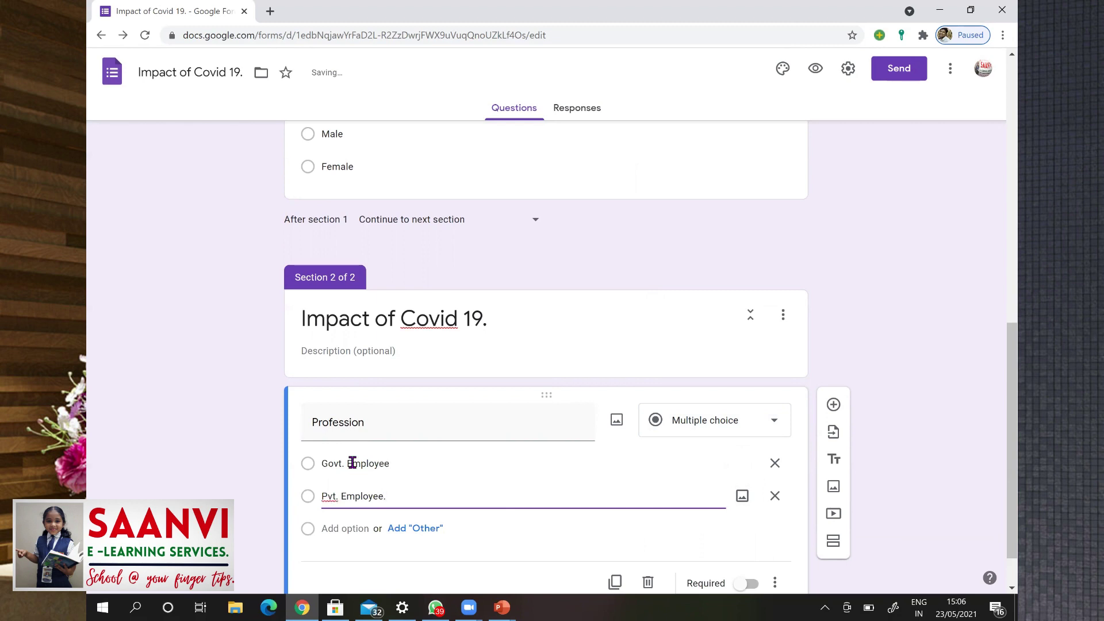
Add "Business" as the third Profession option and make the question required
{"action": "key", "text": "Tab"}
{"action": "key", "text": "Tab"}
{"action": "key", "text": "Tab"}
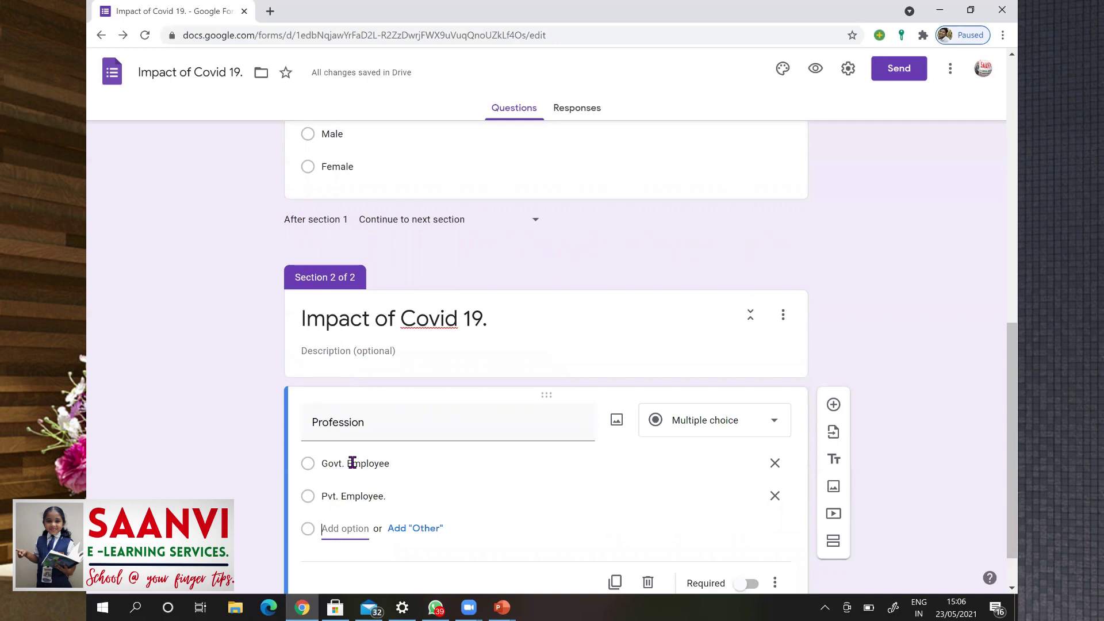
{"action": "type", "text": "Busi"}
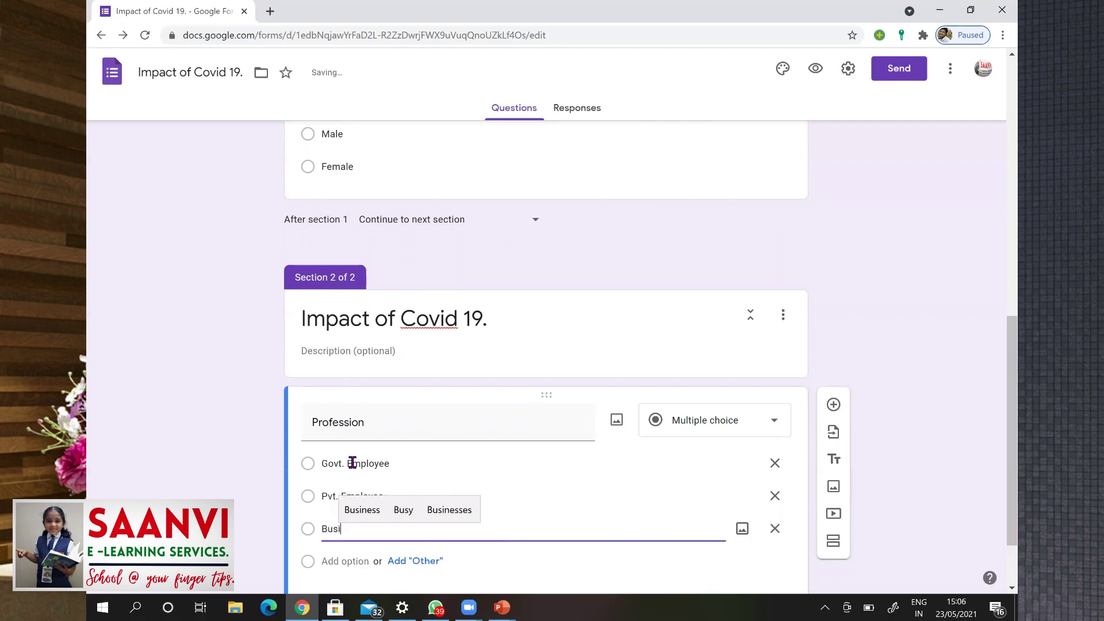
{"action": "type", "text": "ness"}
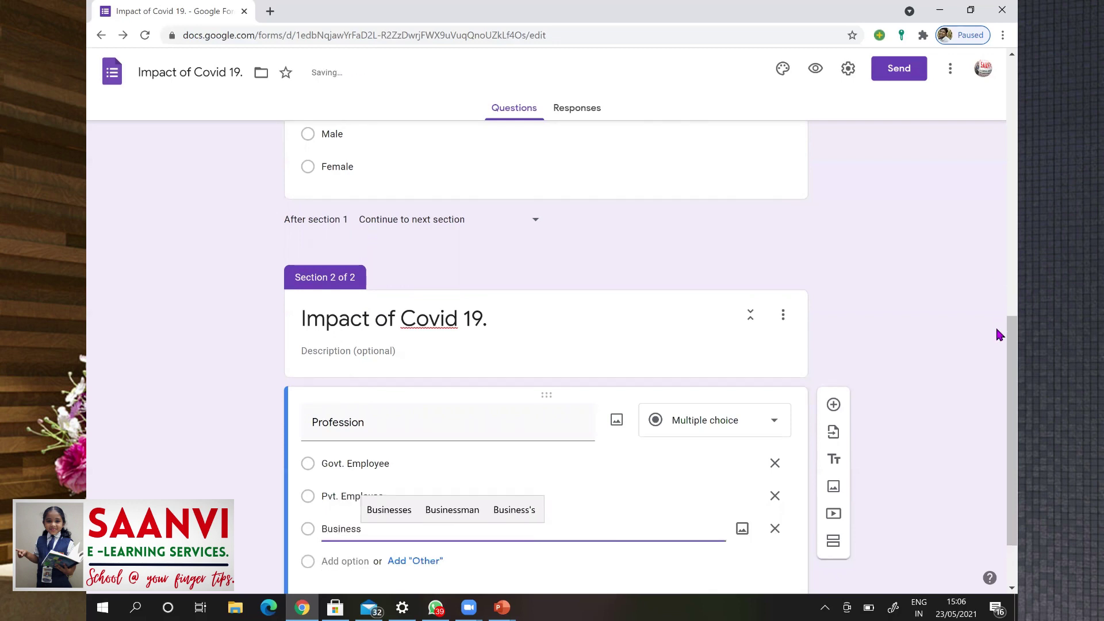
{"action": "scroll", "coordinate": [998, 348], "scroll_direction": "down", "scroll_amount": 2}
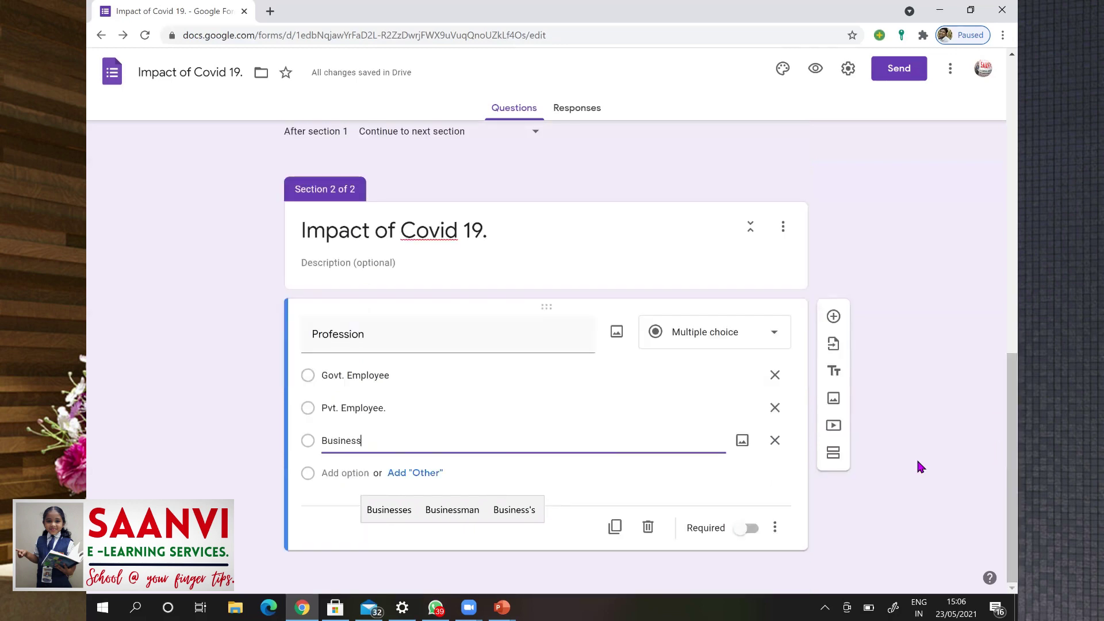
{"action": "key", "text": "ctrl+a"}
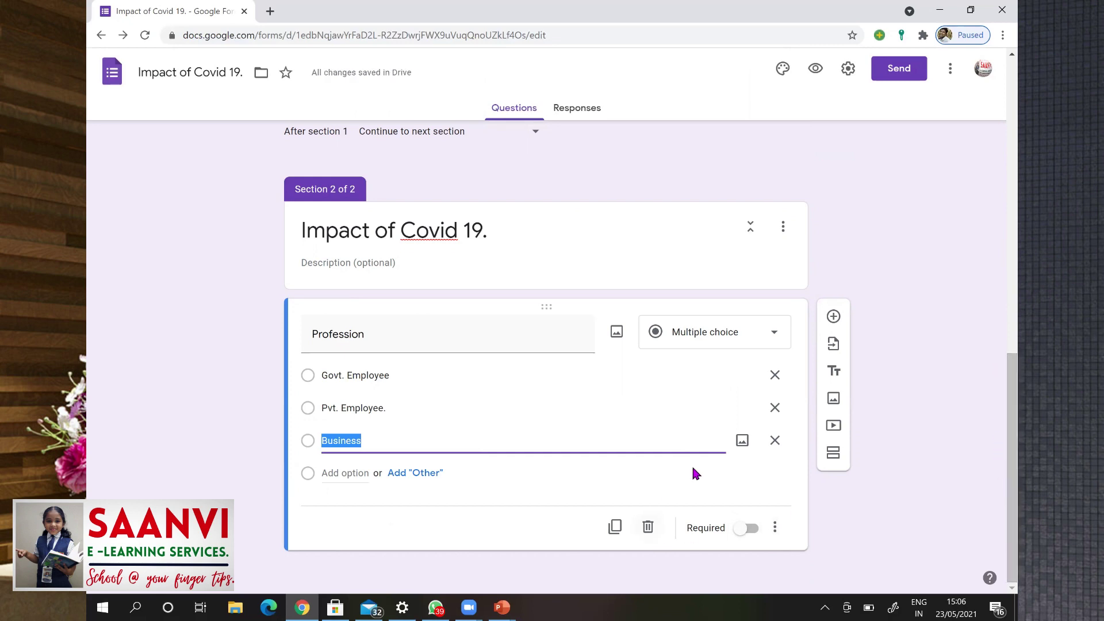
{"action": "left_click", "coordinate": [750, 529]}
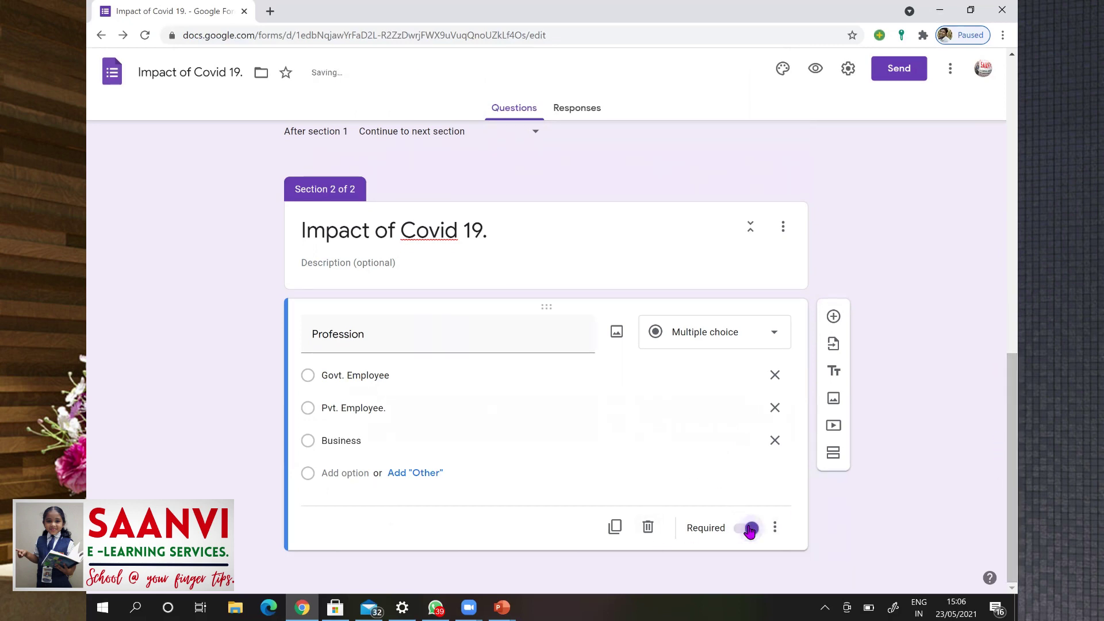
Duplicate the Profession question and retitle the copy "Was there any impact on your income from march 2020 to January 2021."
{"action": "left_click", "coordinate": [615, 534]}
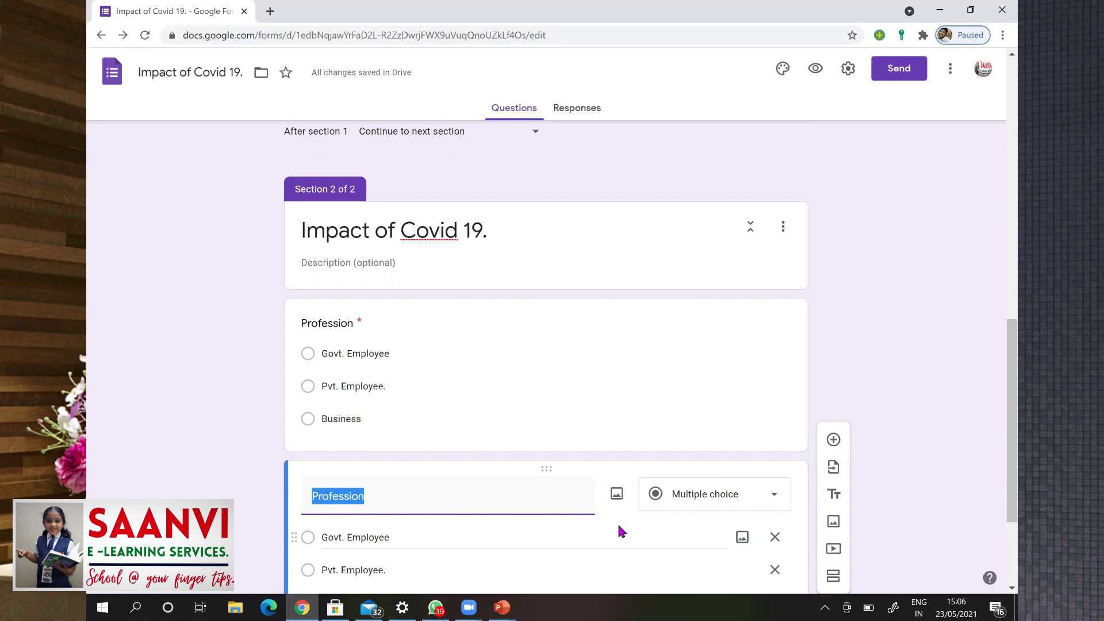
{"action": "type", "text": "Was there any "}
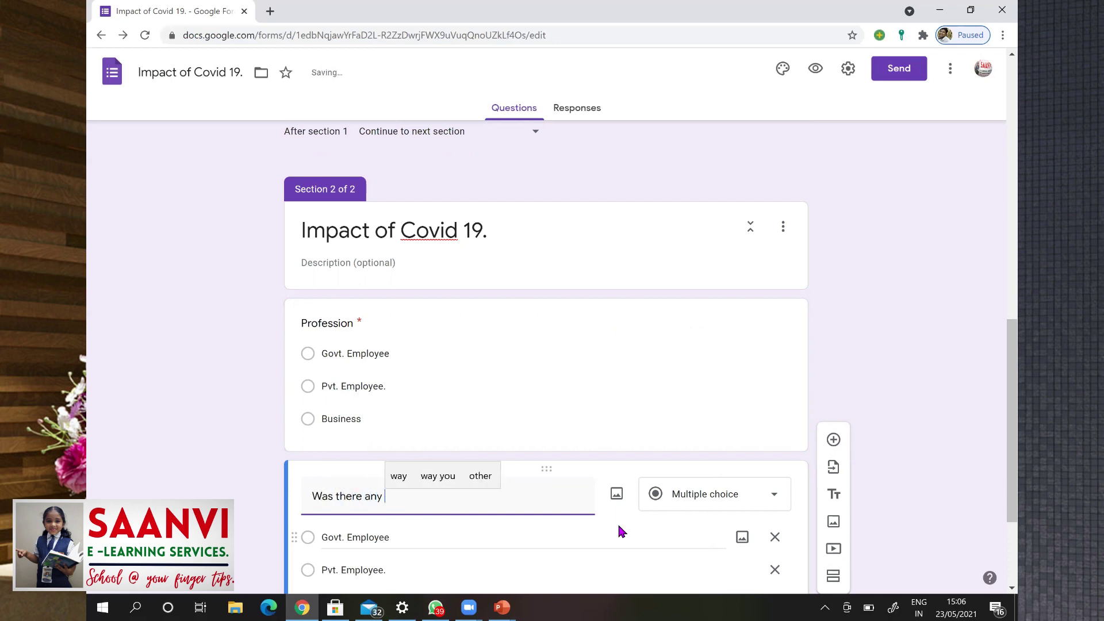
{"action": "type", "text": "impact "}
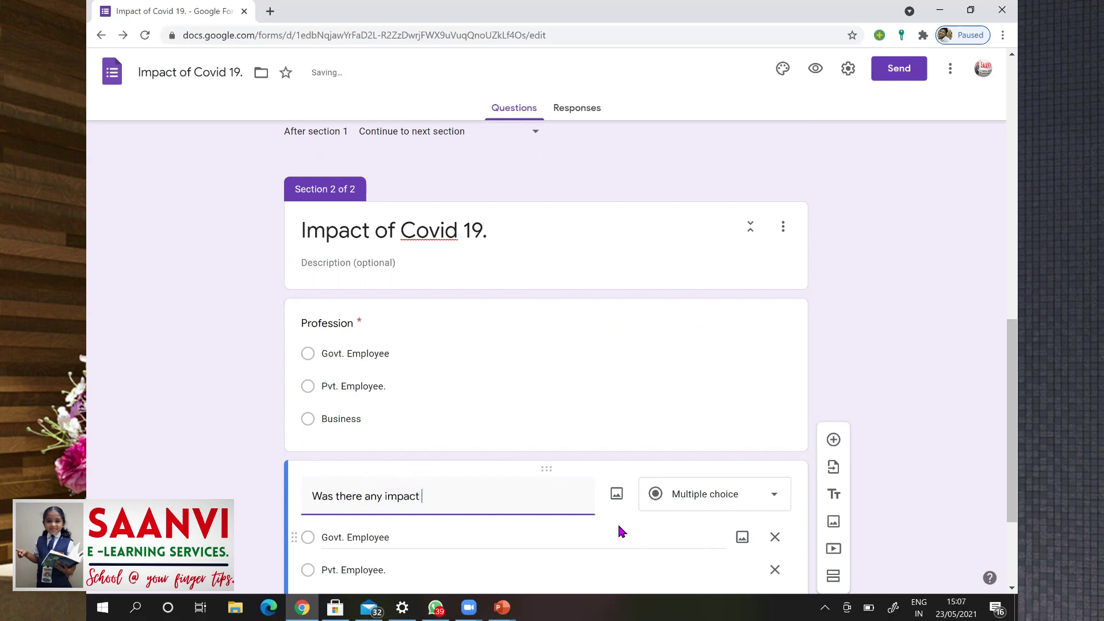
{"action": "type", "text": "on yo"}
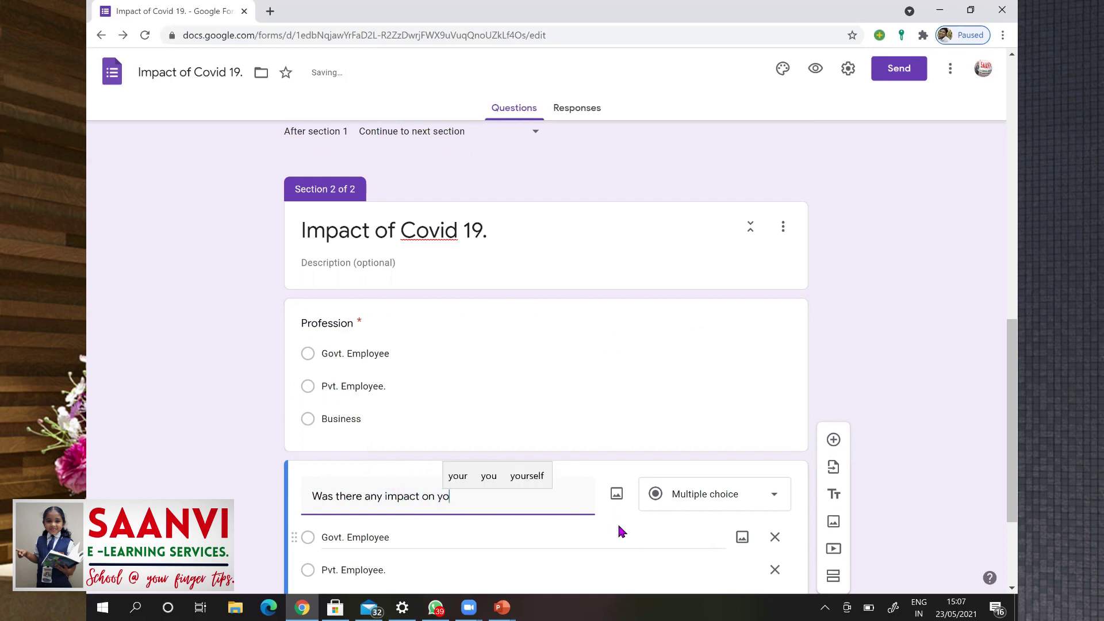
{"action": "type", "text": "ur income "}
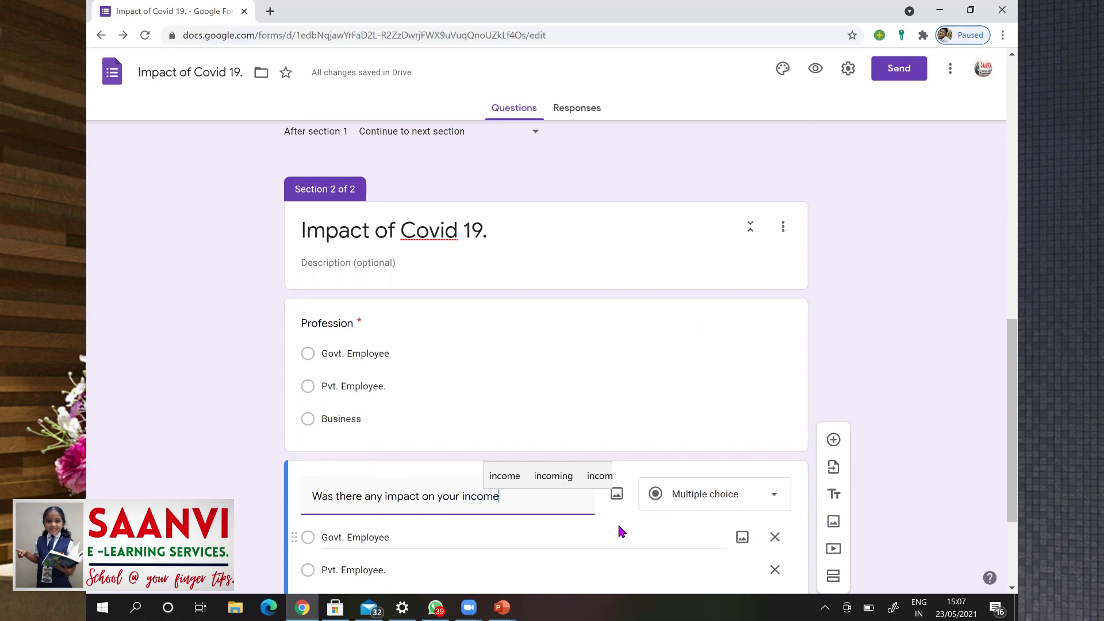
{"action": "type", "text": "from march 20"}
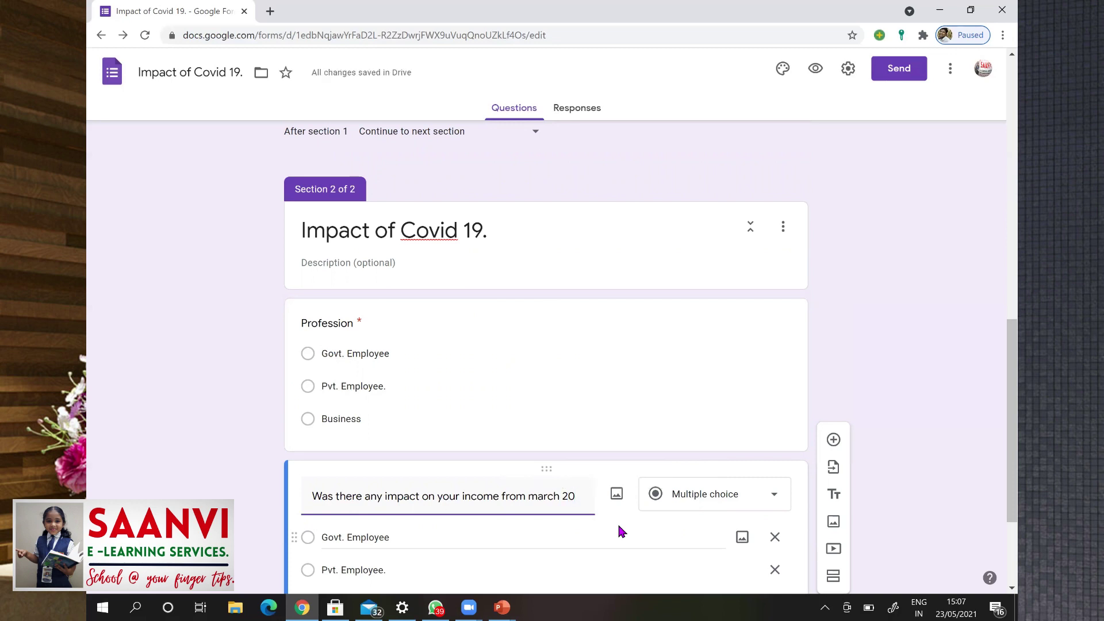
{"action": "type", "text": "20 to January"}
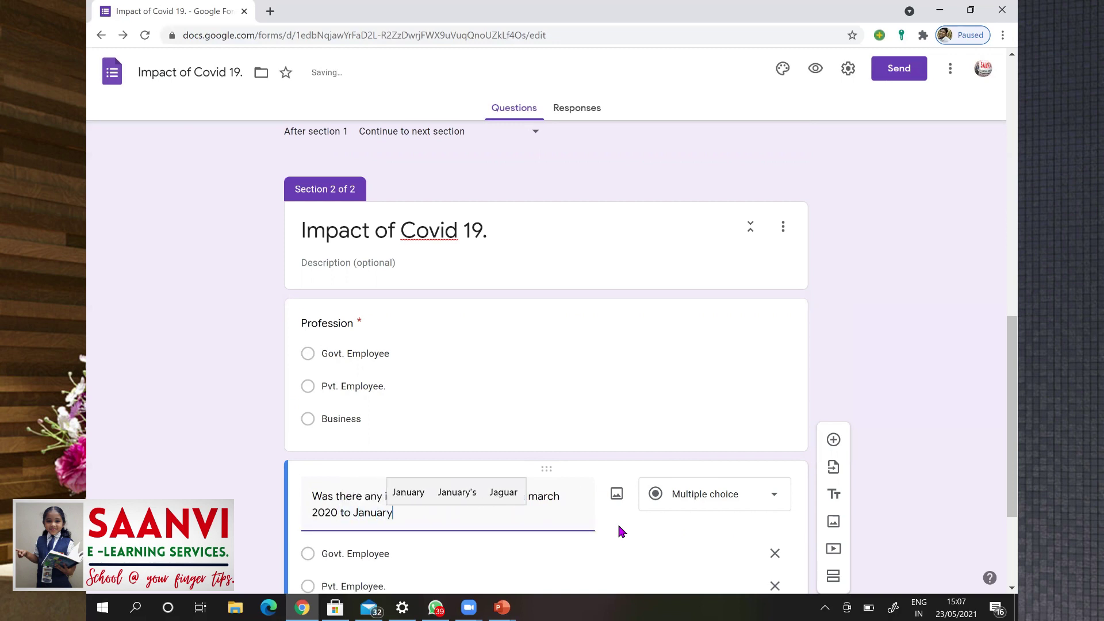
{"action": "type", "text": " 2021."}
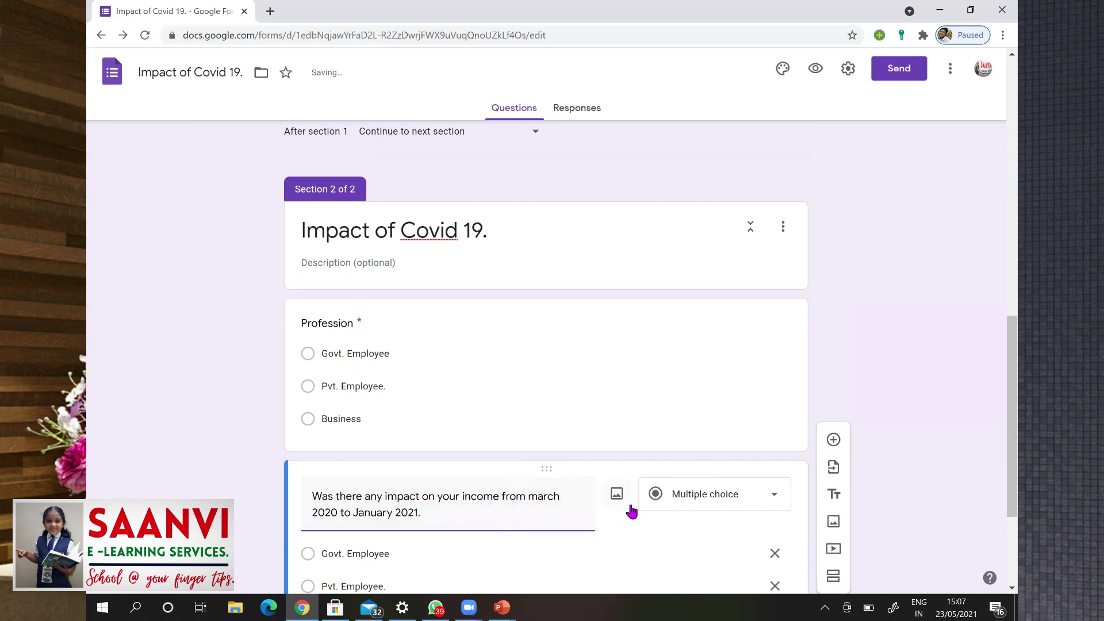
Change the income question's first two options to "Yes" and "No" and remove the leftover "Business" option
{"action": "scroll", "coordinate": [996, 403], "scroll_direction": "down", "scroll_amount": 3}
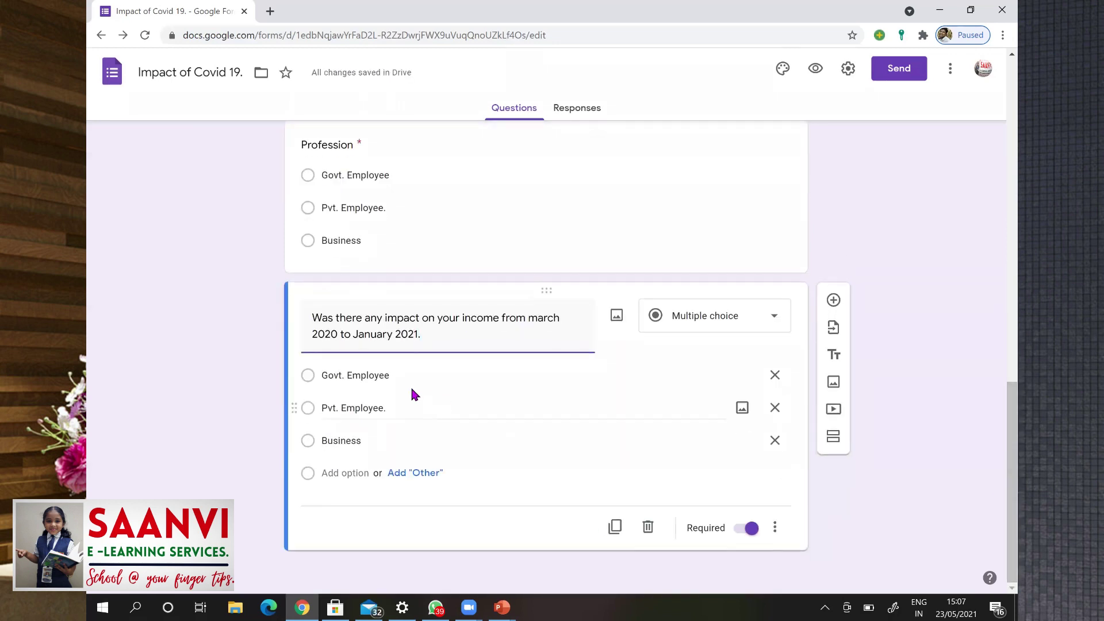
{"action": "left_click", "coordinate": [379, 372]}
{"action": "type", "text": "Yes"}
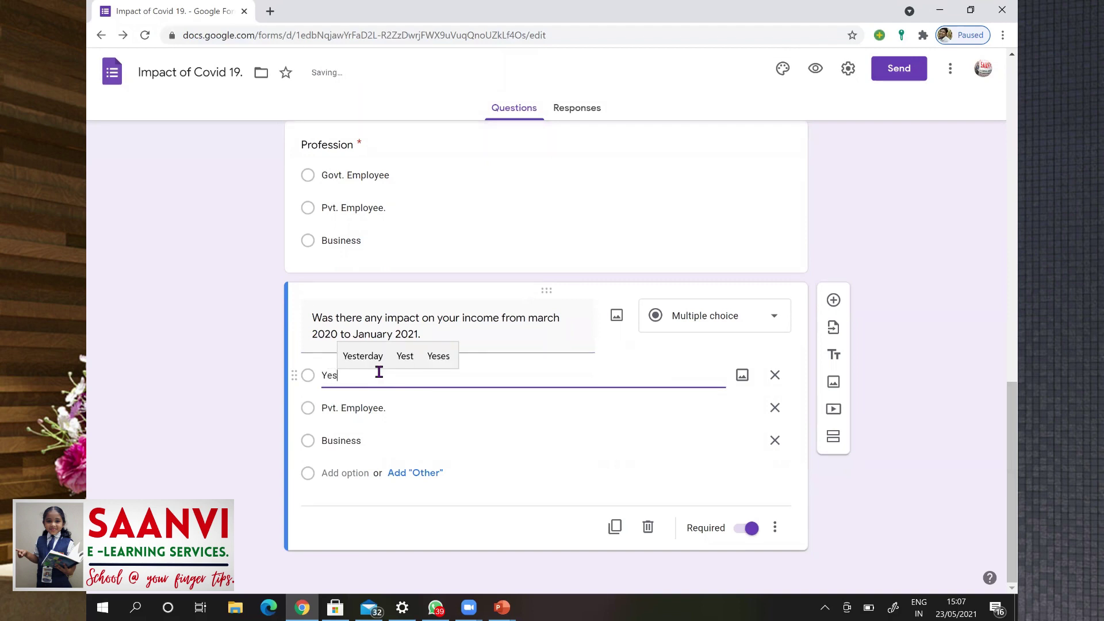
{"action": "left_click", "coordinate": [368, 407]}
{"action": "type", "text": "No"}
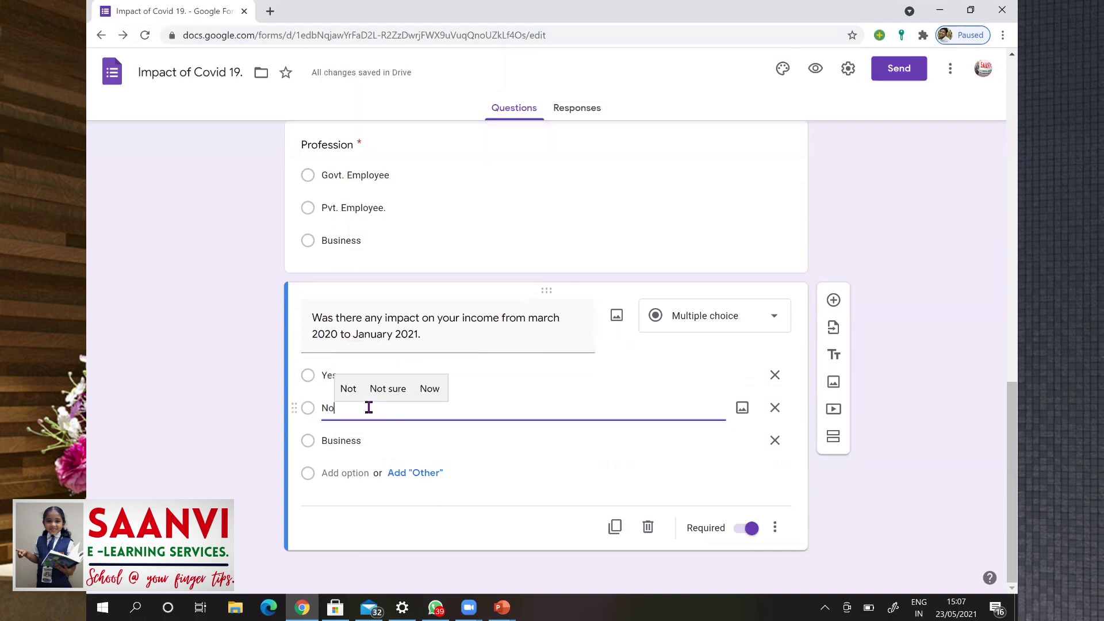
{"action": "left_click", "coordinate": [370, 440]}
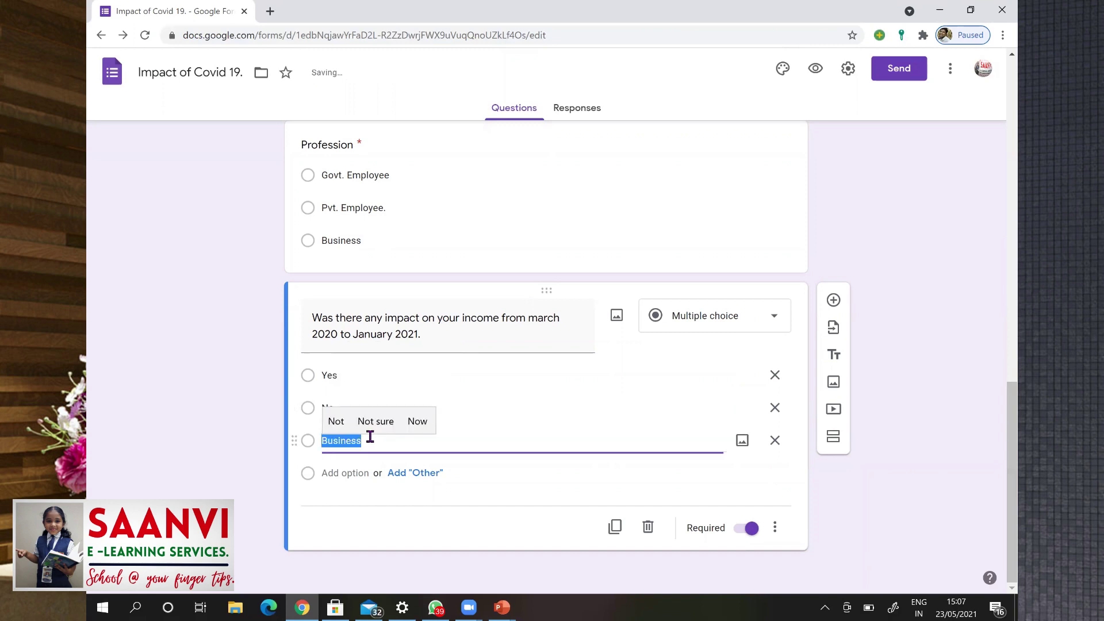
{"action": "left_click", "coordinate": [775, 440]}
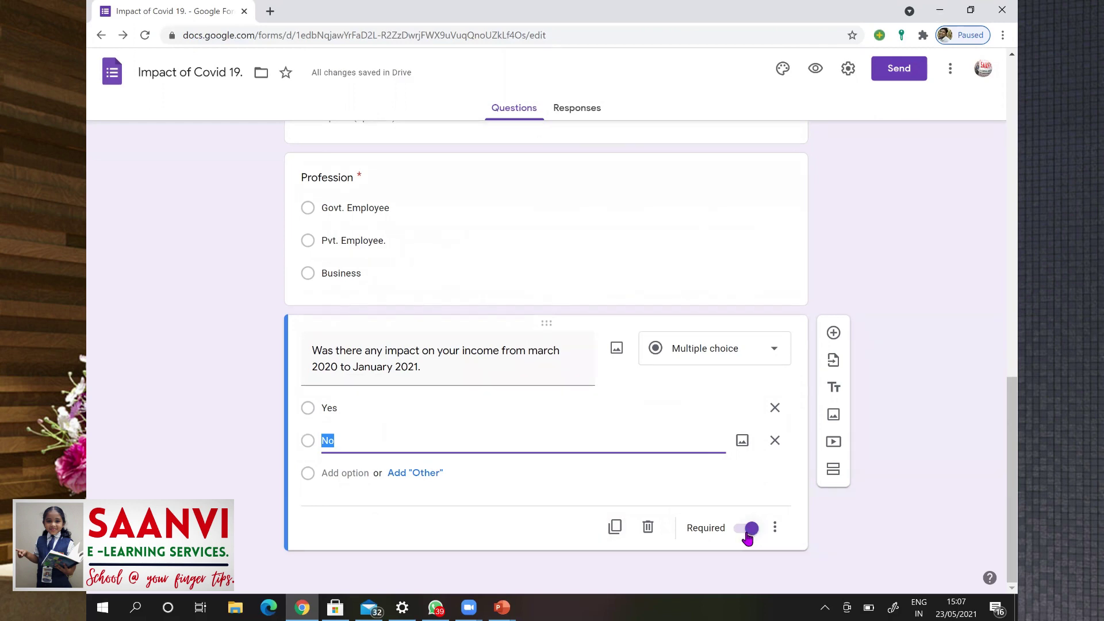
Duplicate the income question and change the period in the copy's title to "from Feb 2021 to May 2021."
{"action": "left_click", "coordinate": [616, 528]}
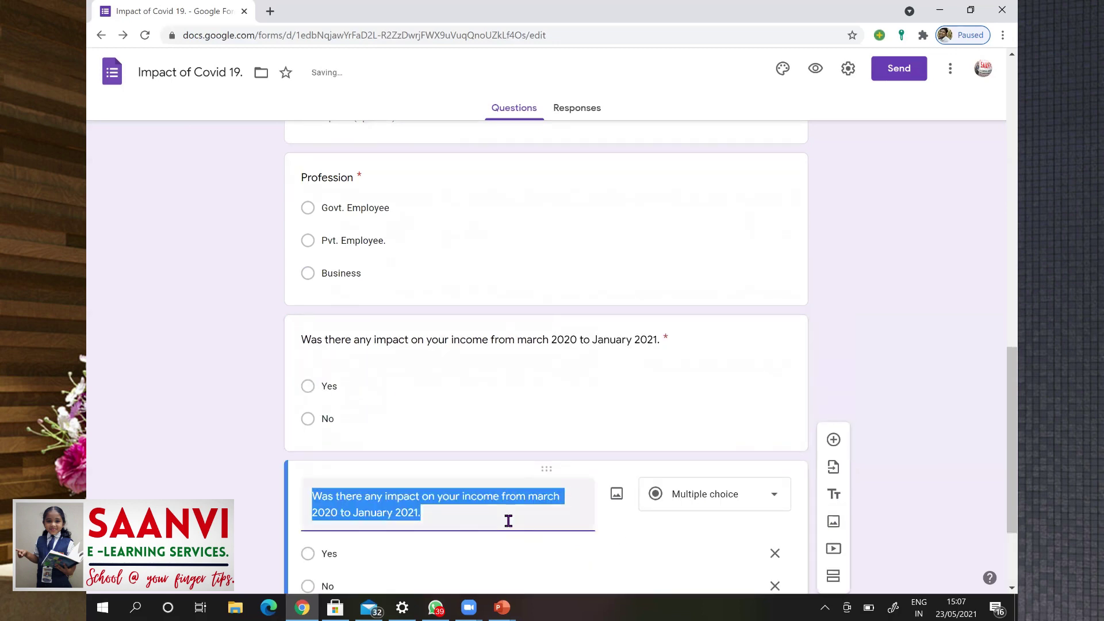
{"action": "left_click", "coordinate": [531, 499]}
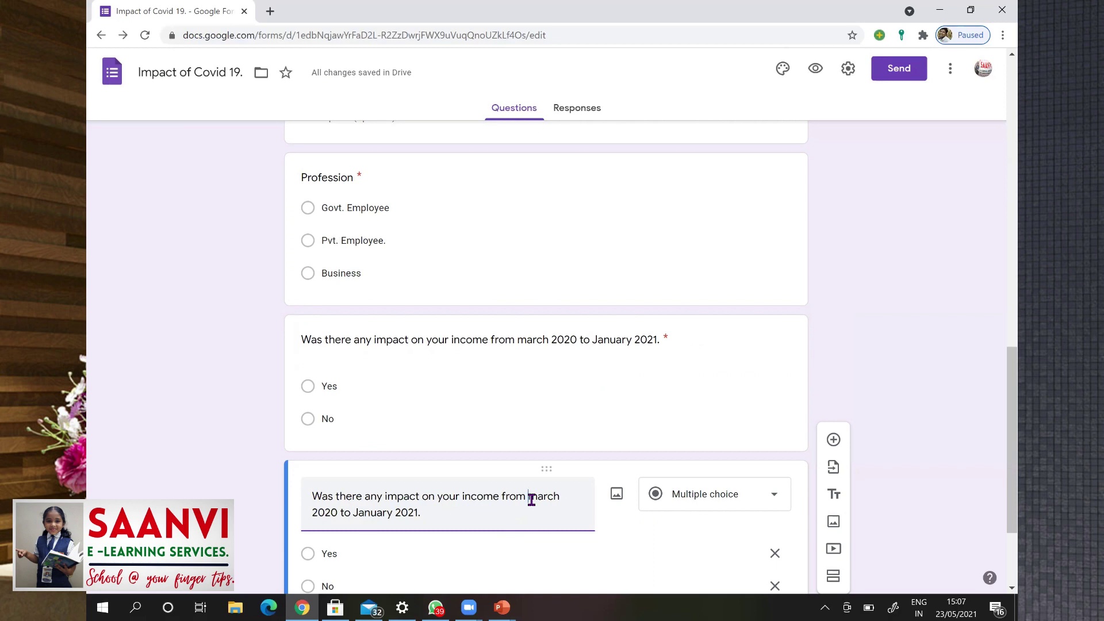
{"action": "double_click", "coordinate": [531, 499]}
{"action": "type", "text": "Feb"}
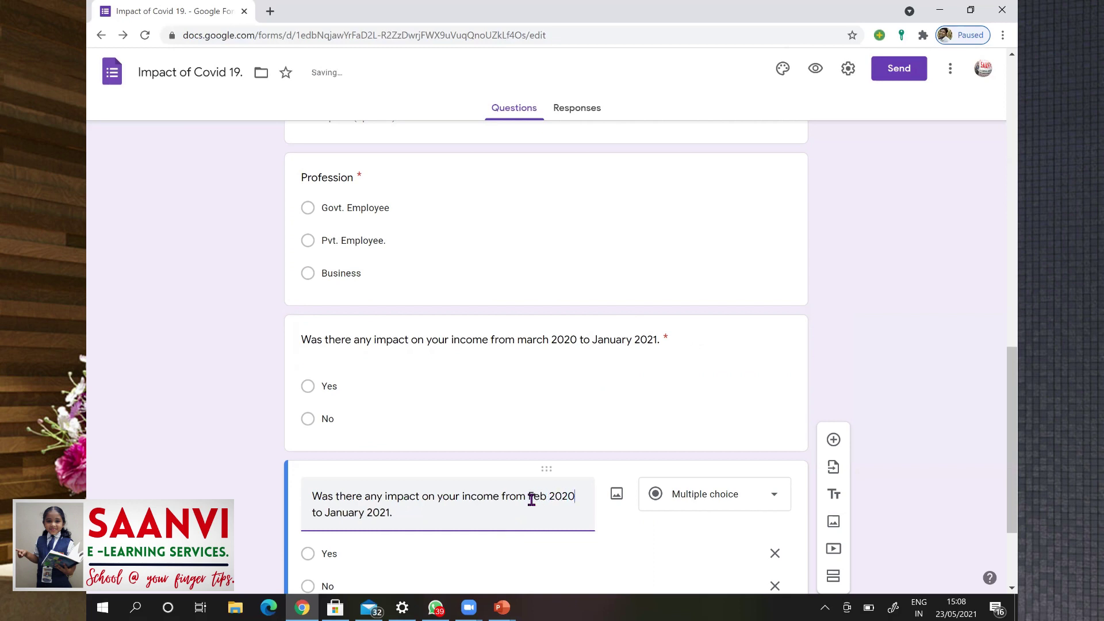
{"action": "key", "text": "BackSpace"}
{"action": "type", "text": "1"}
{"action": "key", "text": "Delete"}
{"action": "key", "text": "Delete"}
{"action": "key", "text": "Delete"}
{"action": "key", "text": "Delete"}
{"action": "key", "text": "Delete"}
{"action": "key", "text": "Delete"}
{"action": "key", "text": "Delete"}
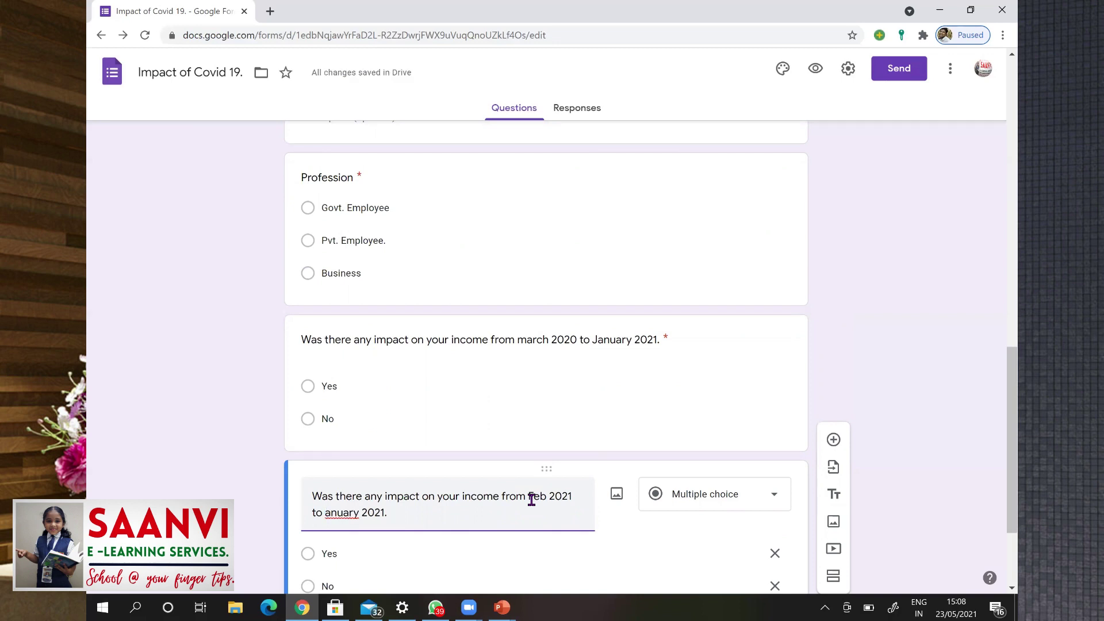
{"action": "type", "text": "May"}
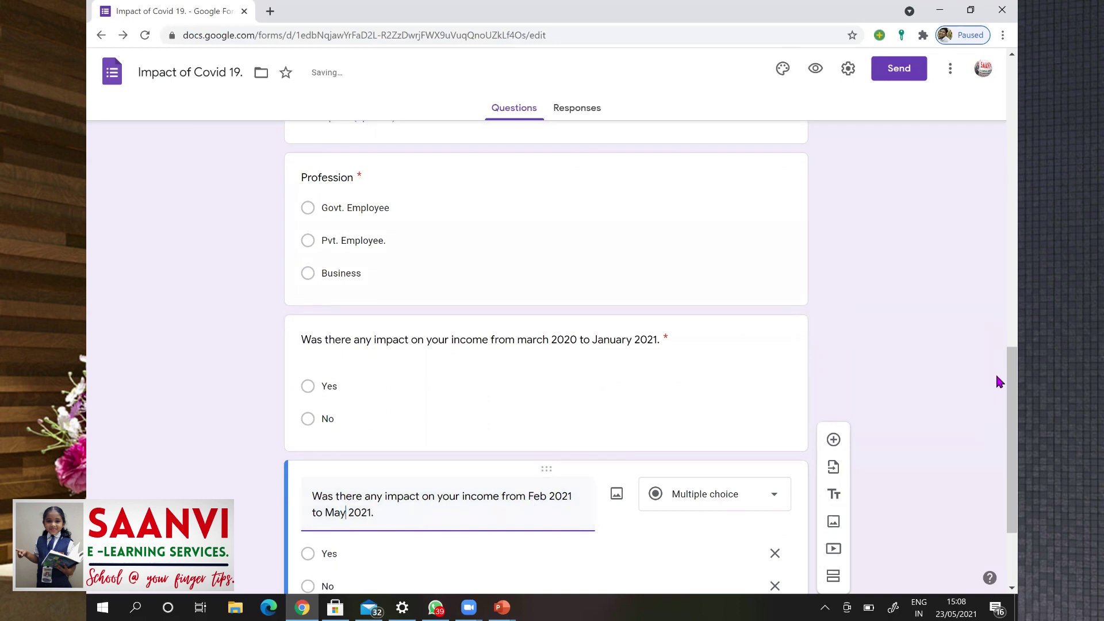
Duplicate the Feb 2021 to May 2021 income question and retitle the copy "Have you got effected with Covid 19"
{"action": "scroll", "coordinate": [997, 402], "scroll_direction": "down", "scroll_amount": 3}
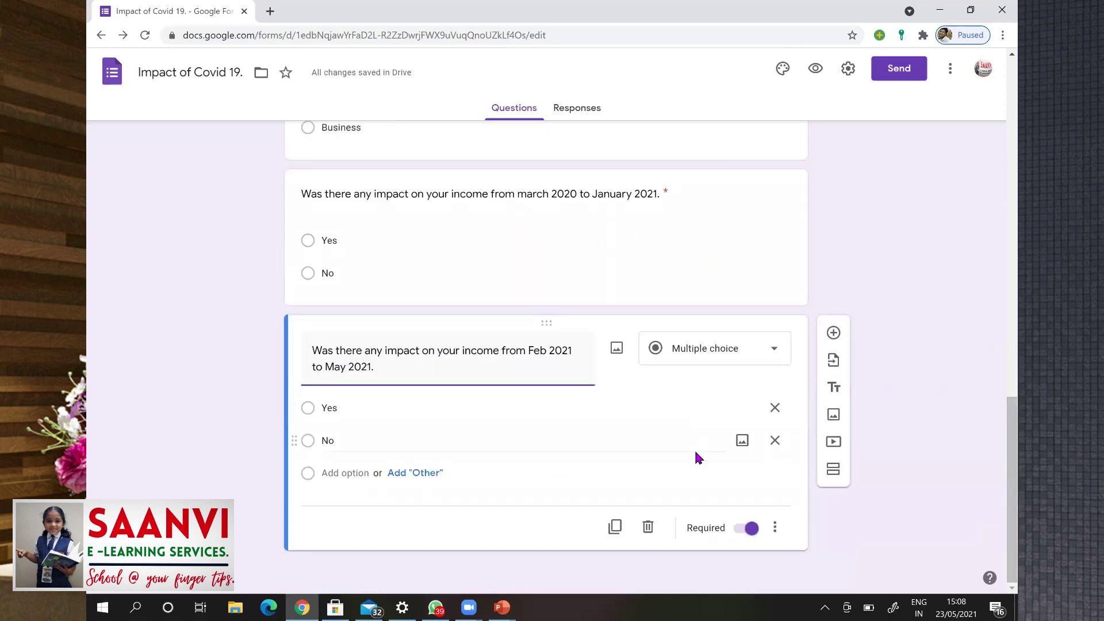
{"action": "left_click", "coordinate": [616, 527]}
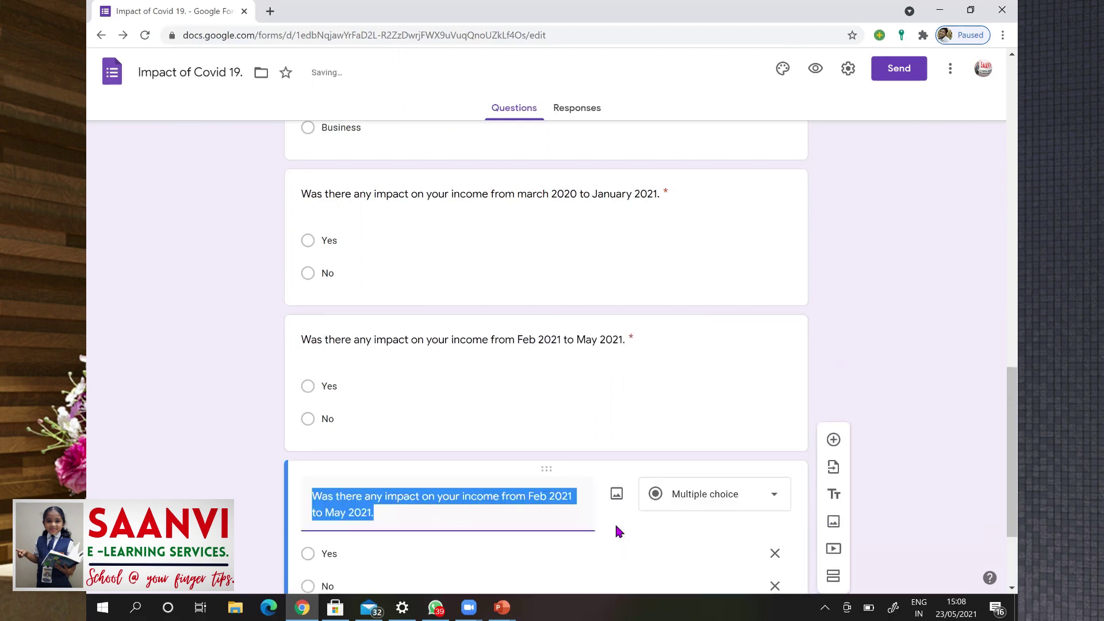
{"action": "type", "text": "Have "}
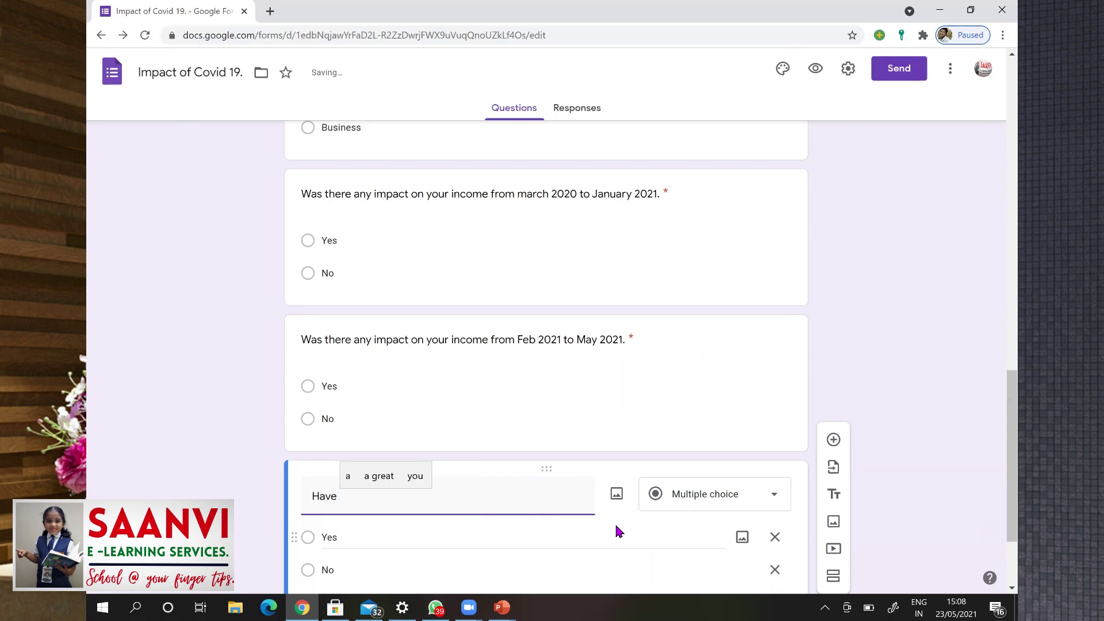
{"action": "type", "text": "you "}
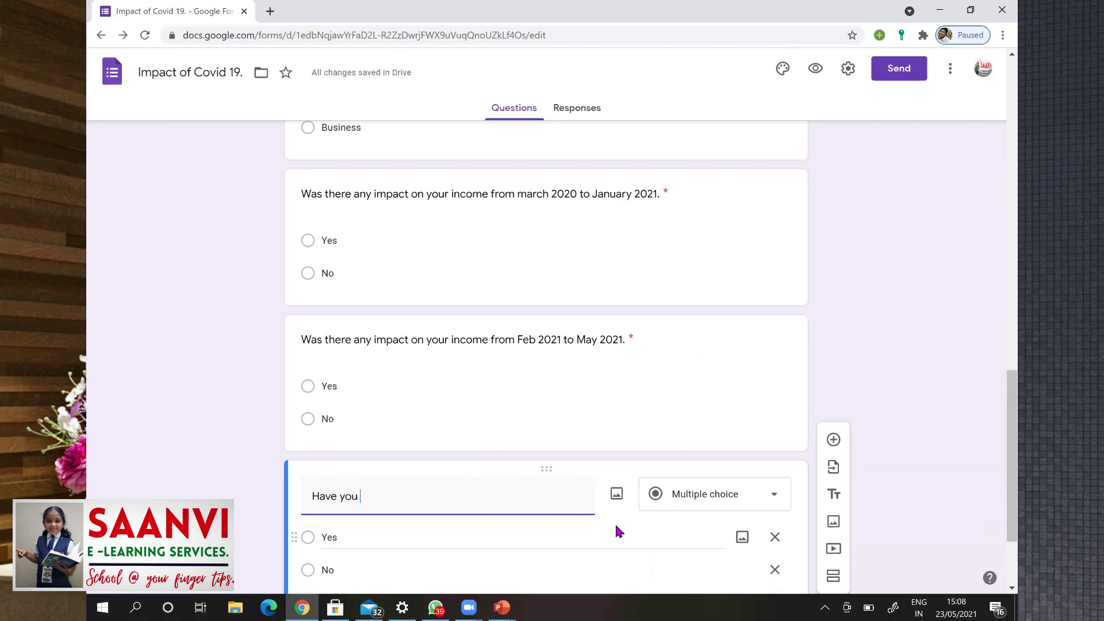
{"action": "type", "text": "got ef"}
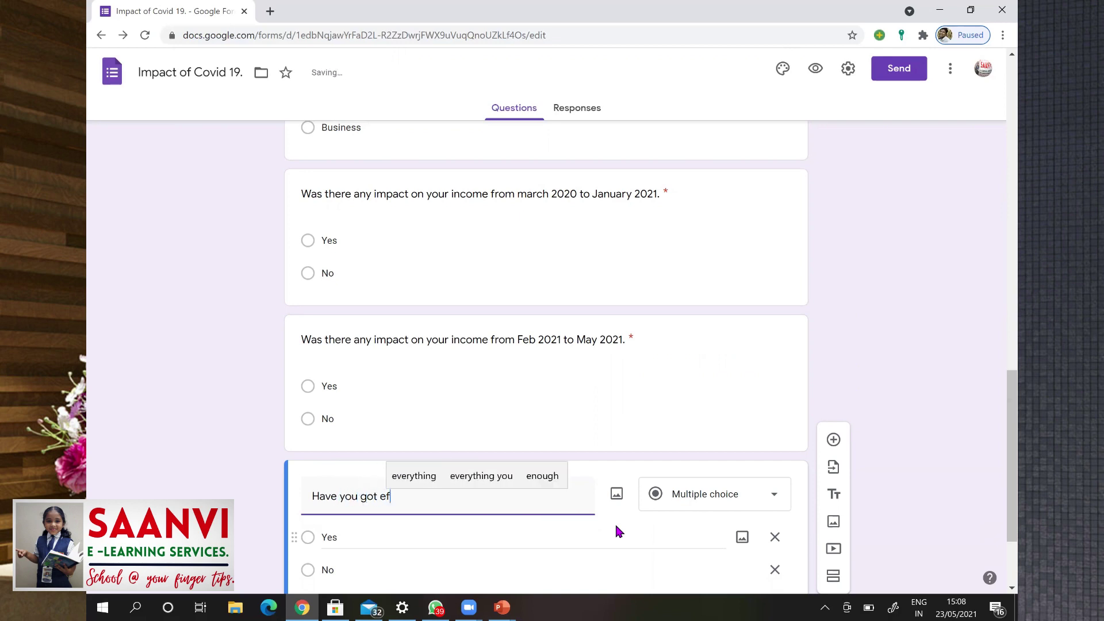
{"action": "type", "text": "fected "}
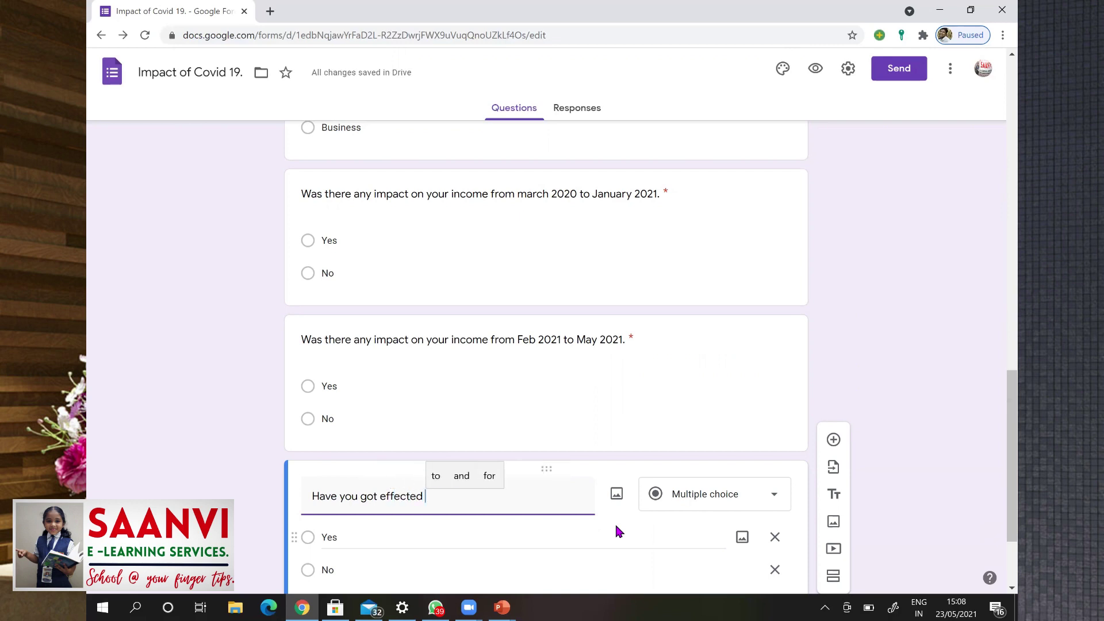
{"action": "type", "text": "wit"}
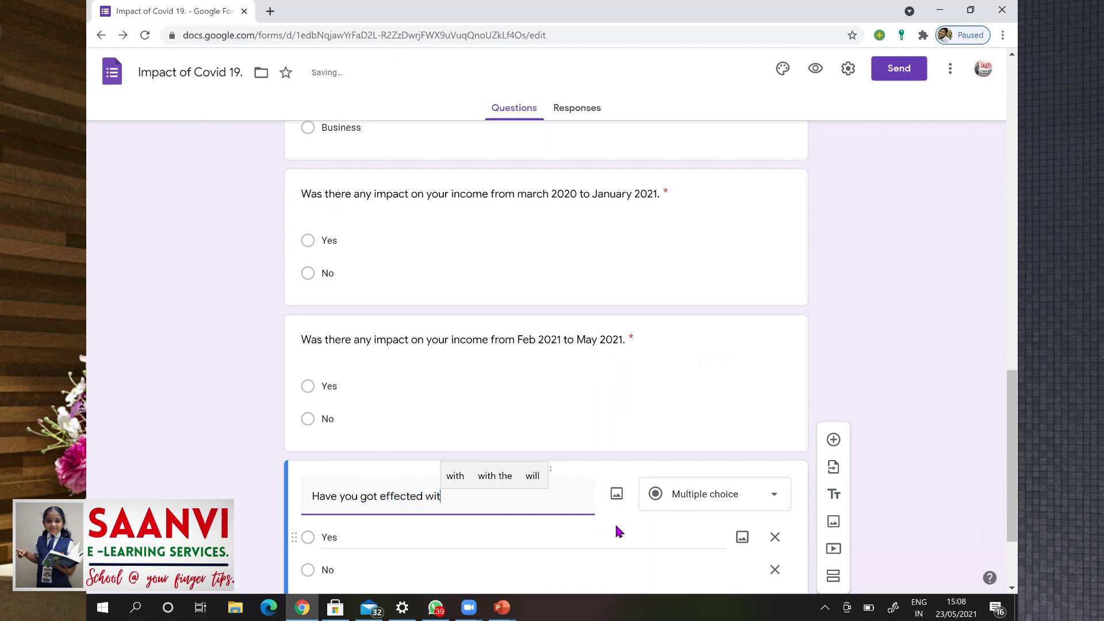
{"action": "type", "text": "h Covi"}
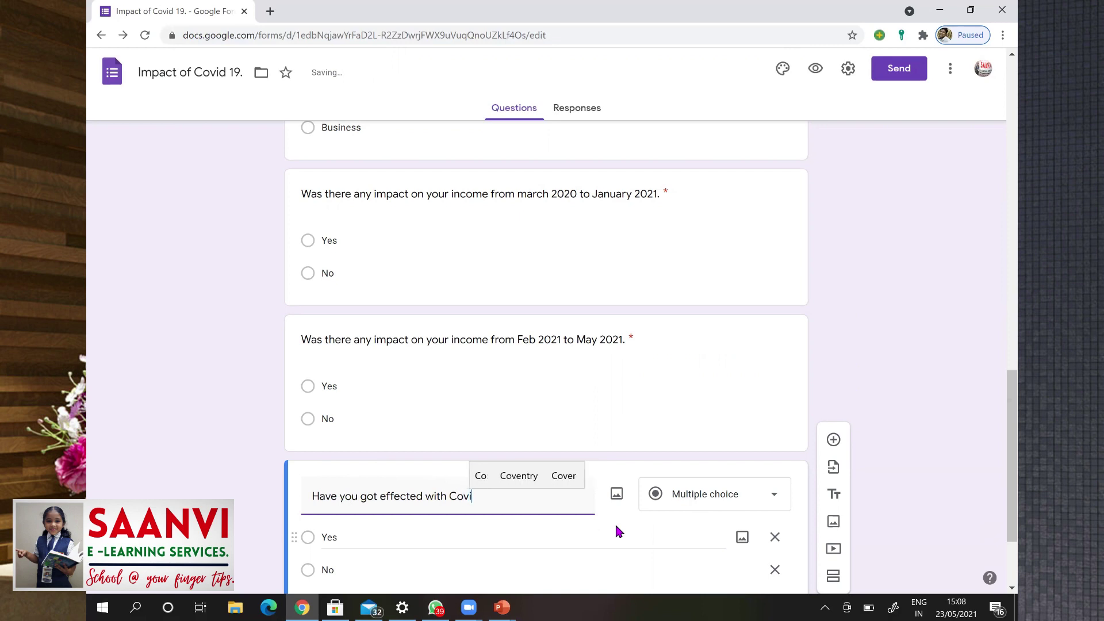
{"action": "type", "text": "d 19"}
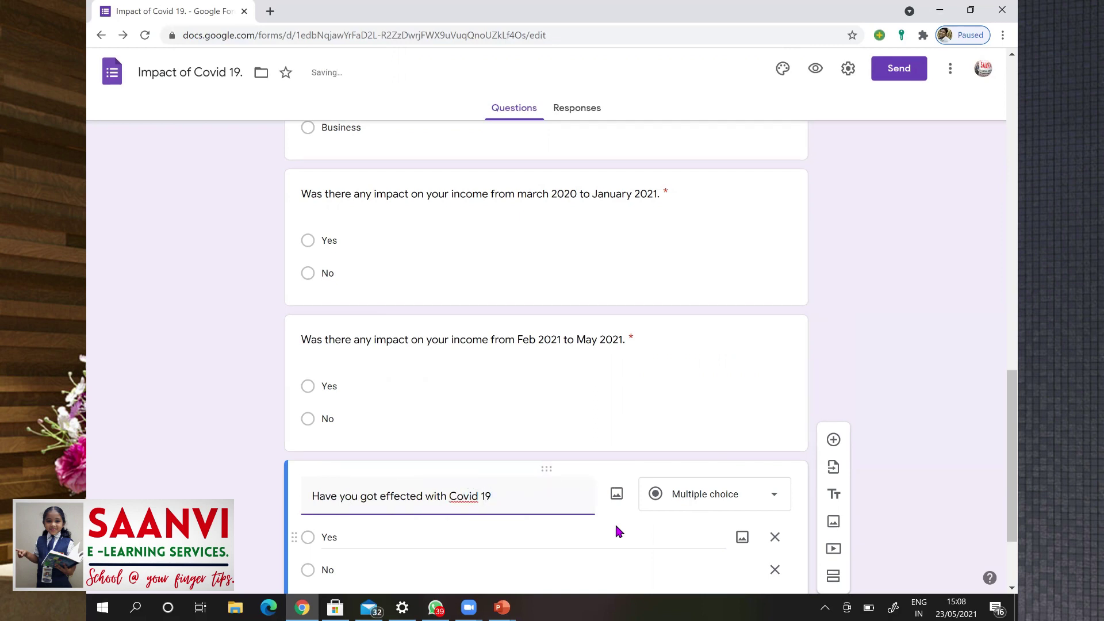
Duplicate the Covid 19 question and retitle the copy "Are your family members got effected to Covid 19. If so how many members."
{"action": "scroll", "coordinate": [995, 409], "scroll_direction": "down", "scroll_amount": 3}
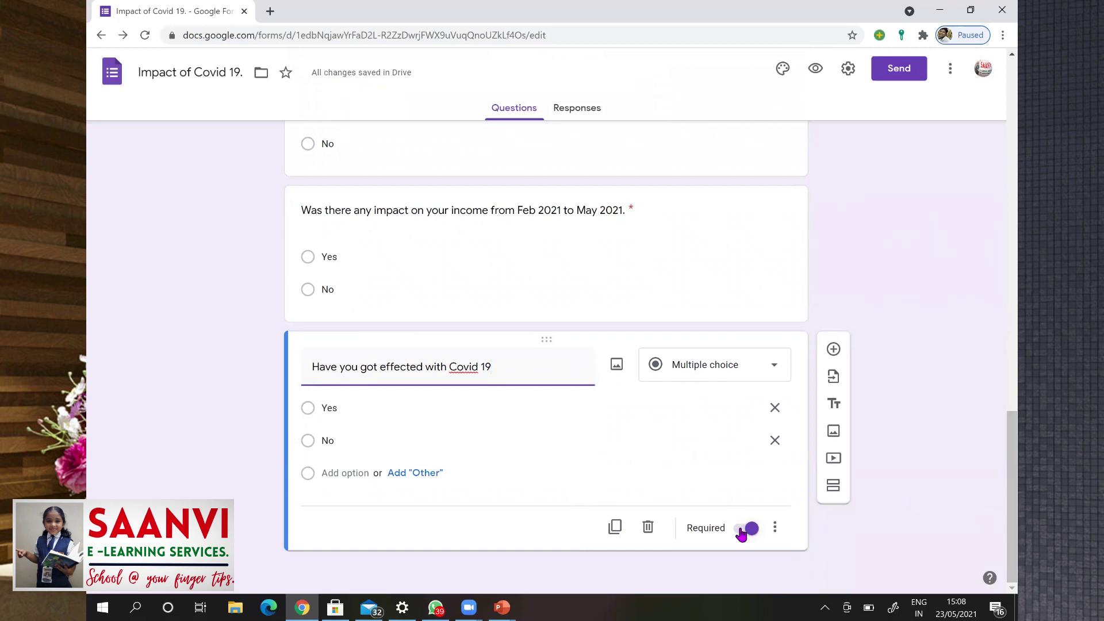
{"action": "left_click", "coordinate": [615, 529]}
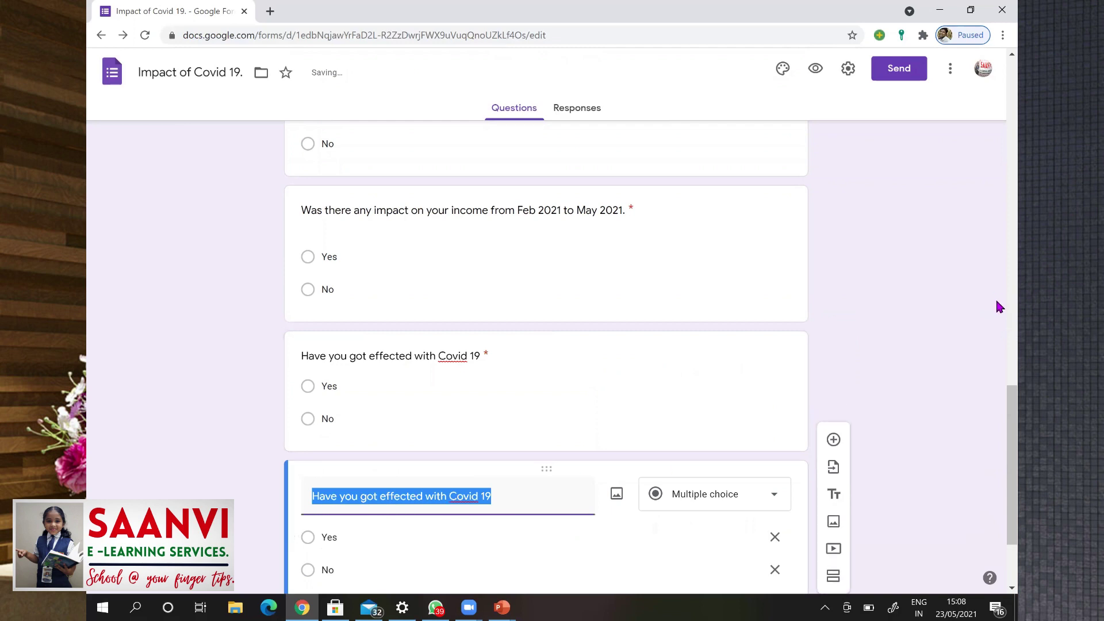
{"action": "scroll", "coordinate": [999, 306], "scroll_direction": "down", "scroll_amount": 2}
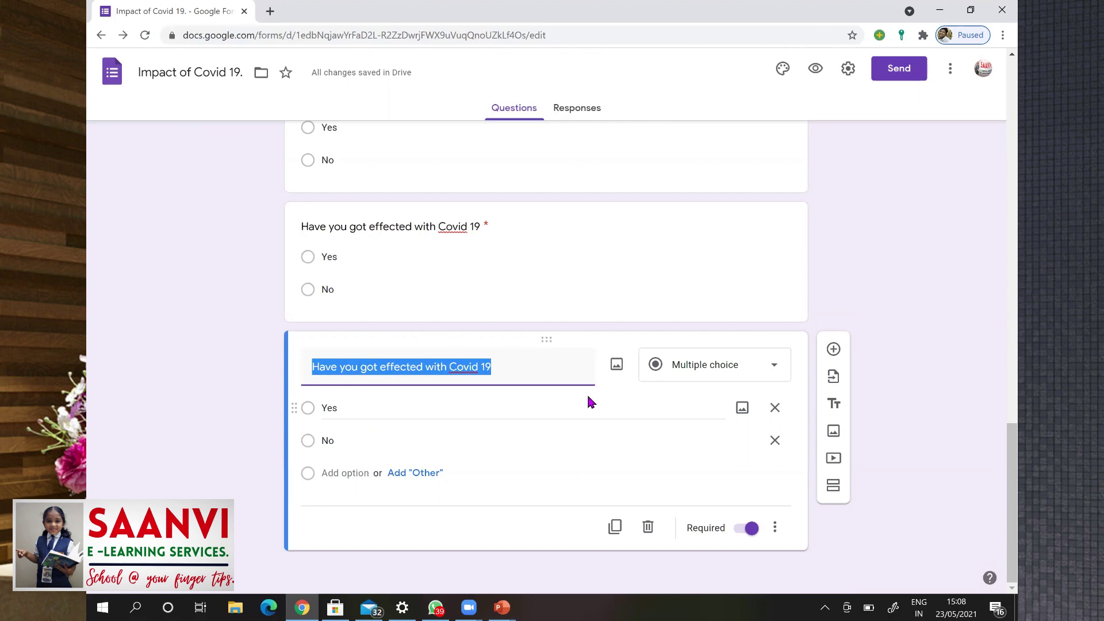
{"action": "type", "text": "Are your family members"}
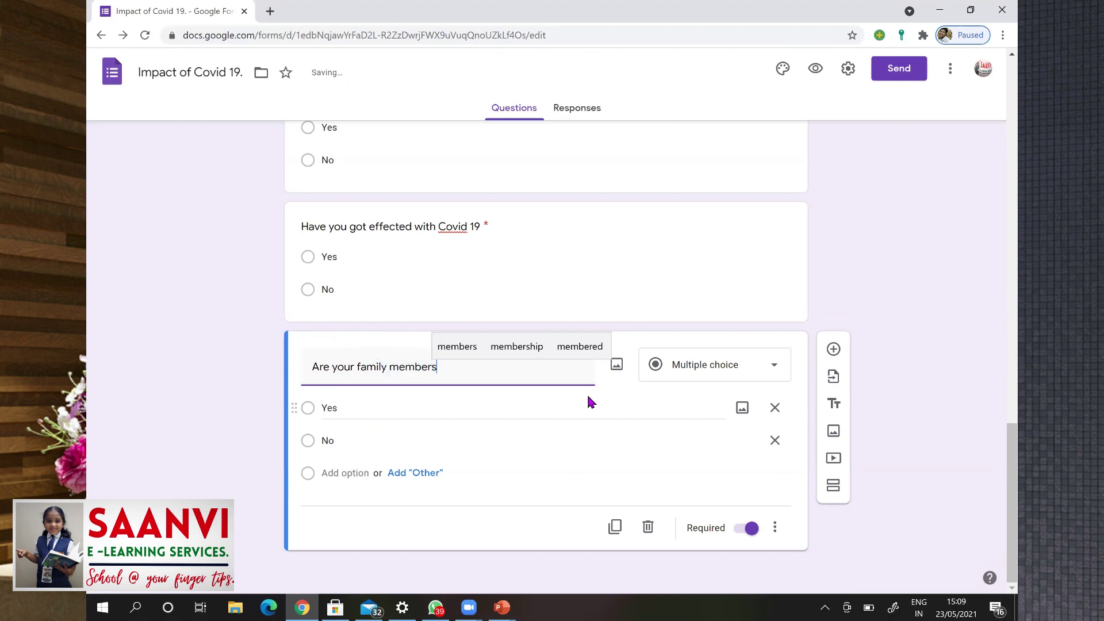
{"action": "type", "text": " got effe"}
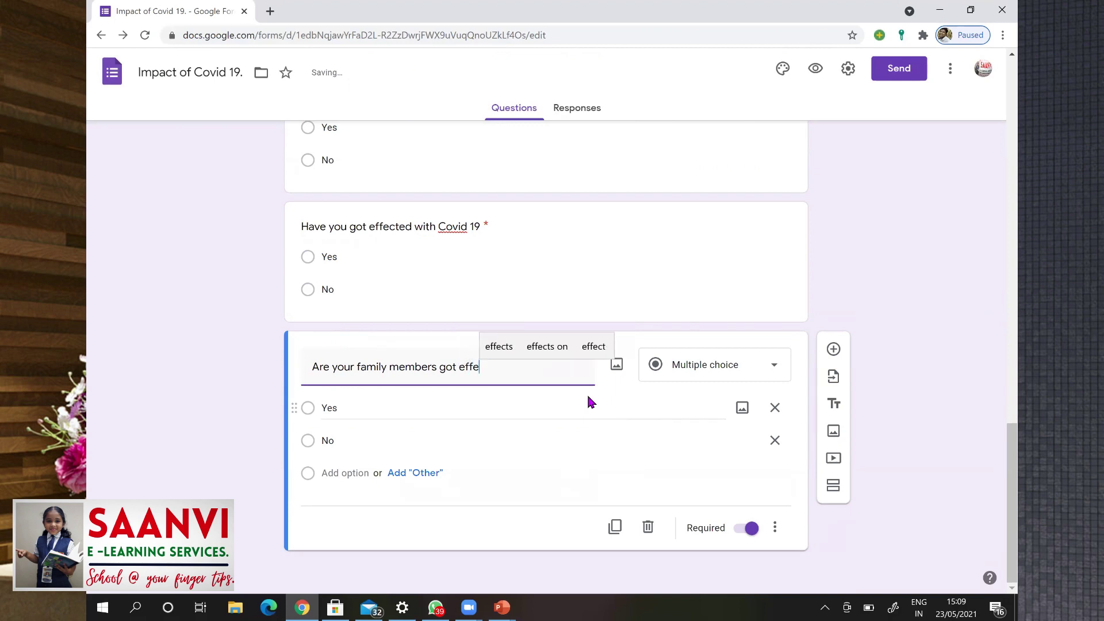
{"action": "type", "text": "cted to"}
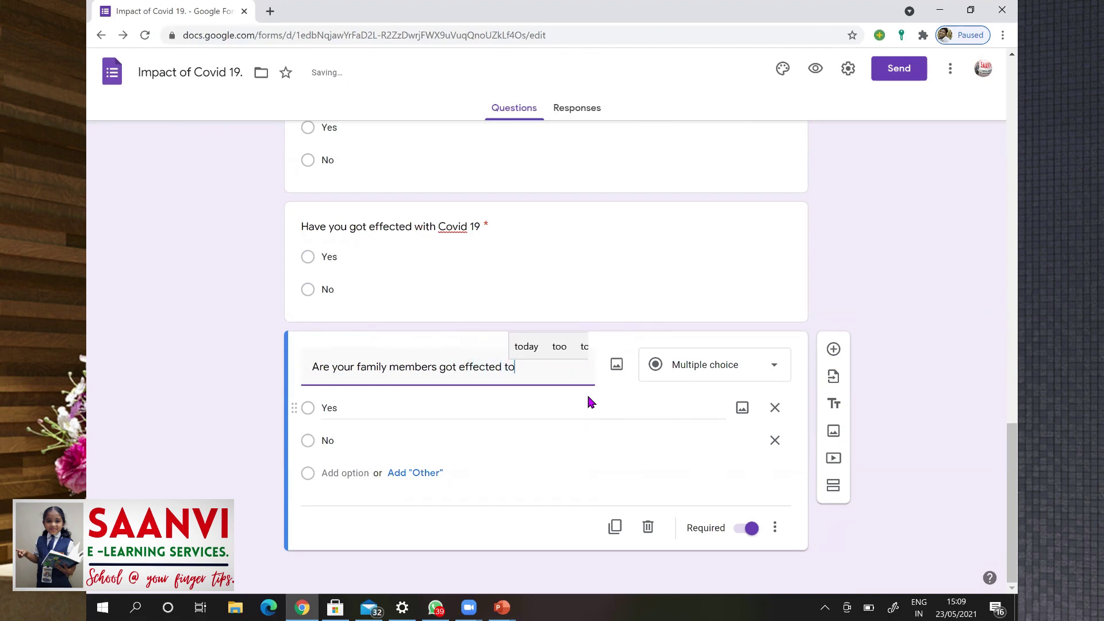
{"action": "type", "text": " Covid 19"}
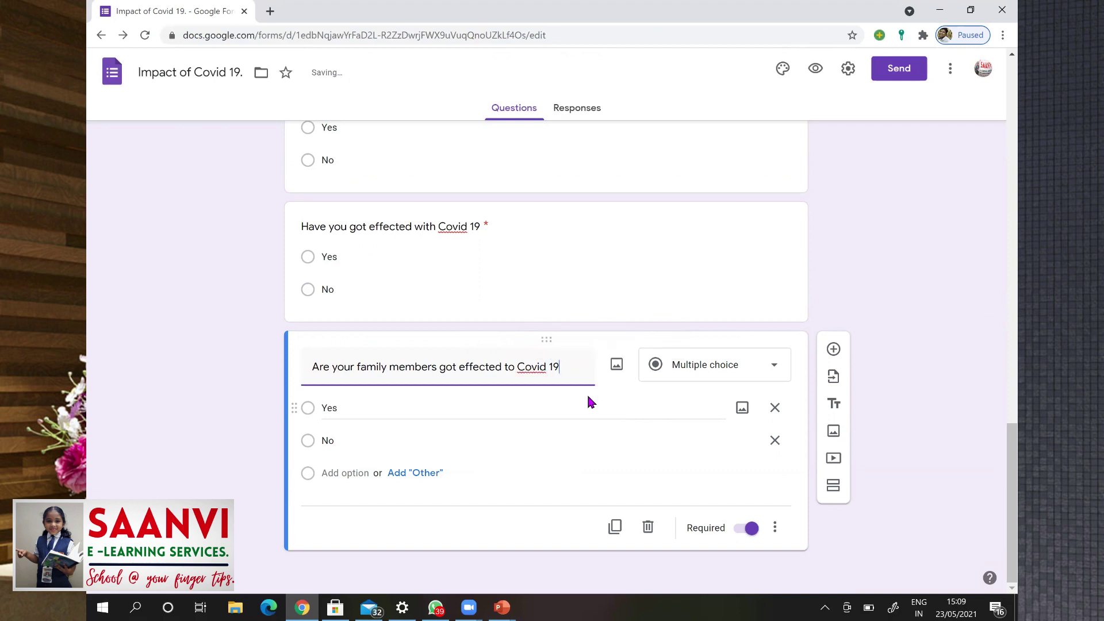
{"action": "type", "text": ". If so how man"}
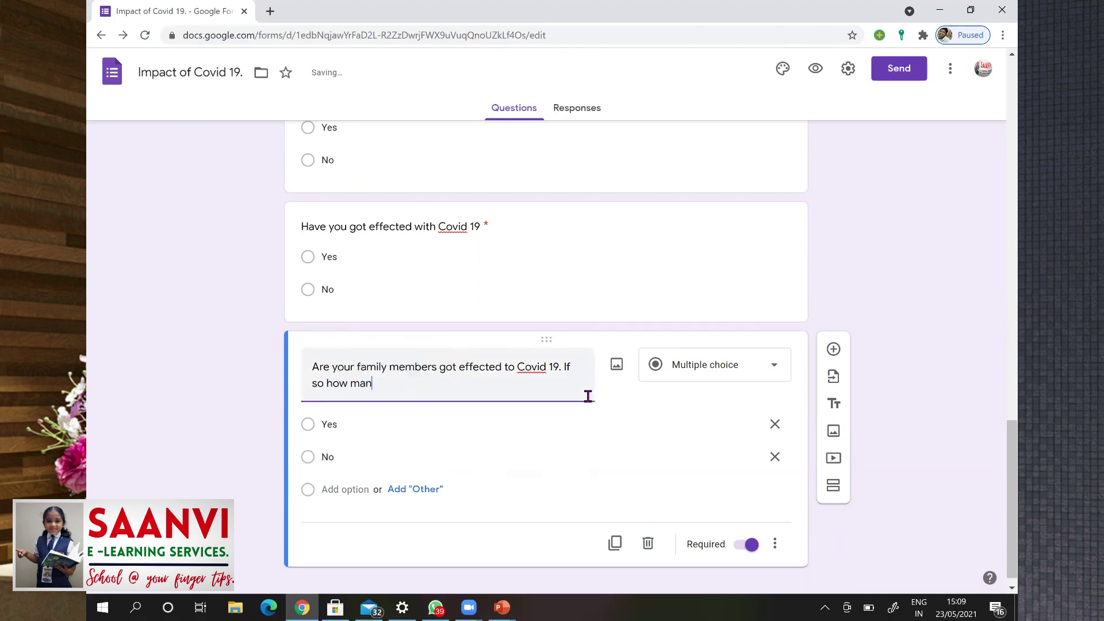
{"action": "type", "text": "y members."}
Change the family members question's "Yes" and "No" options to "0" and "1"
{"action": "left_click", "coordinate": [720, 425]}
{"action": "key", "text": "BackSpace"}
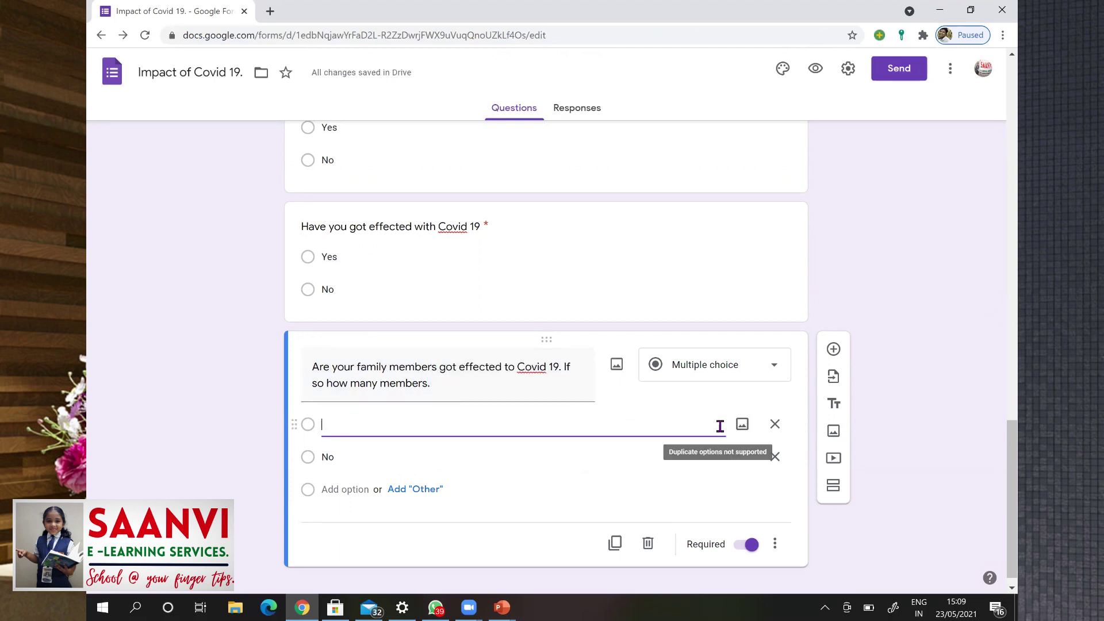
{"action": "type", "text": "0"}
{"action": "key", "text": "Tab"}
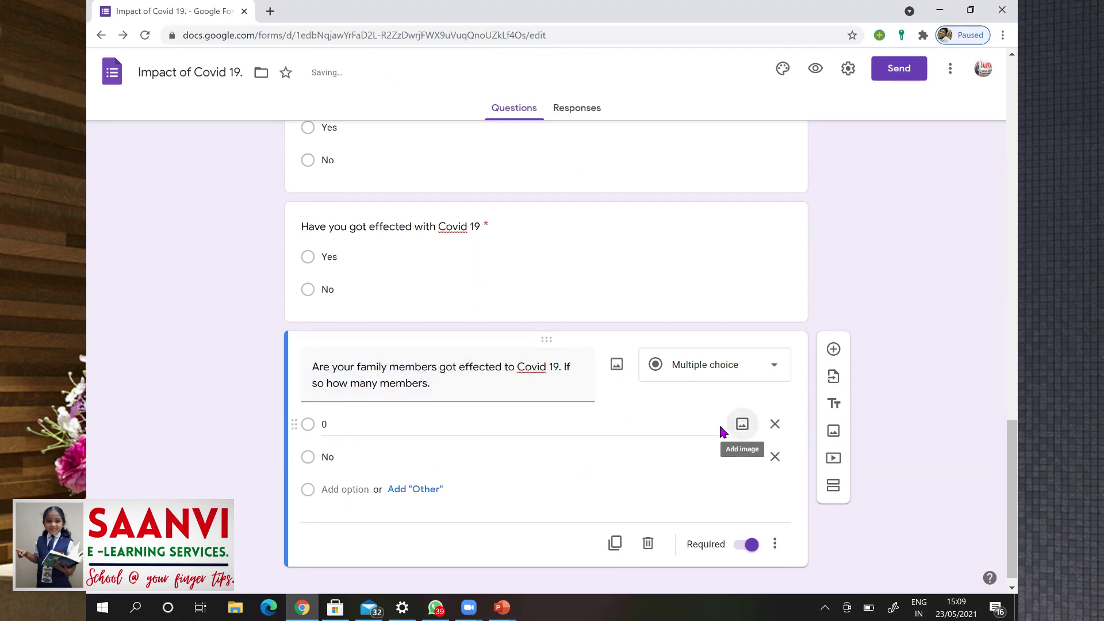
{"action": "key", "text": "Tab"}
{"action": "key", "text": "Tab"}
{"action": "type", "text": "1"}
Add the options "2", "3", "4", "5" and "6" to the family members question
{"action": "key", "text": "Tab"}
{"action": "key", "text": "Tab"}
{"action": "key", "text": "Tab"}
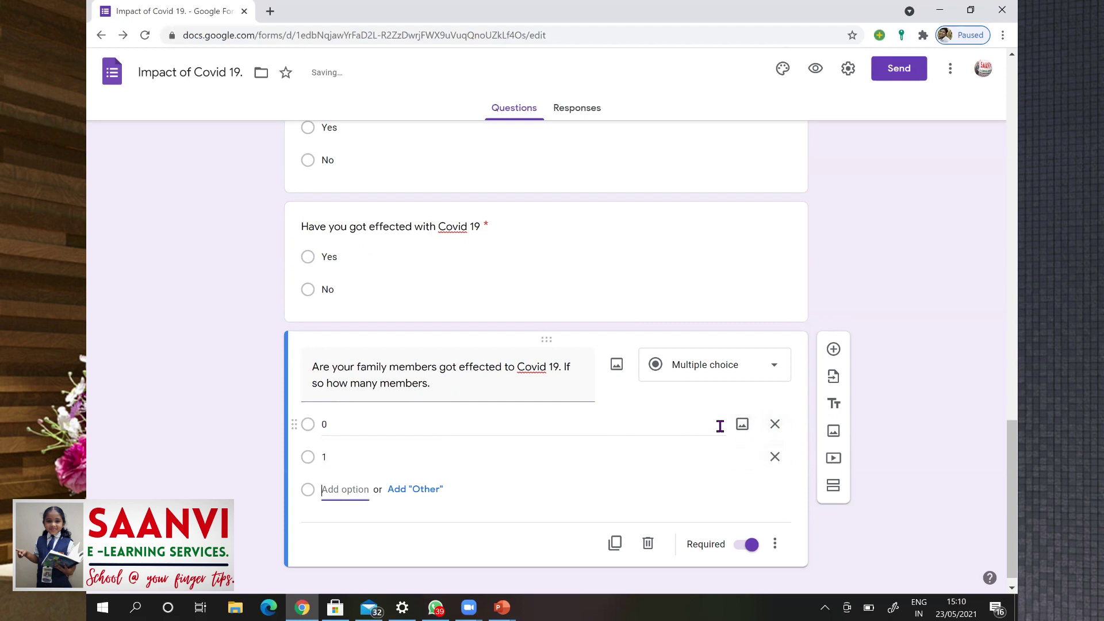
{"action": "type", "text": "2"}
{"action": "key", "text": "Tab"}
{"action": "key", "text": "Tab"}
{"action": "key", "text": "Tab"}
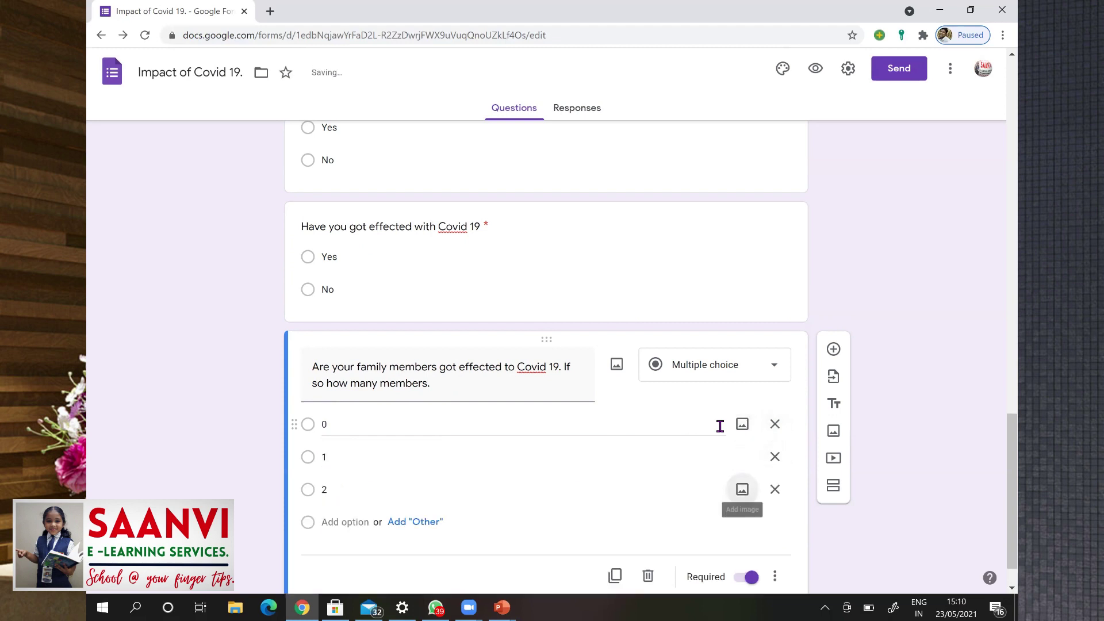
{"action": "type", "text": "3"}
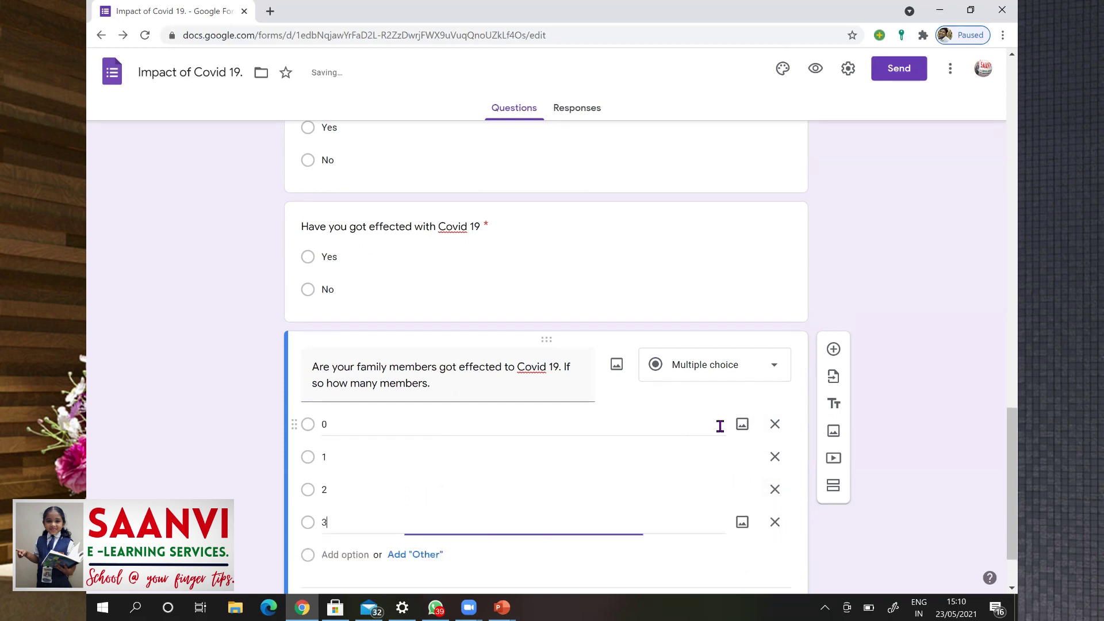
{"action": "key", "text": "Tab"}
{"action": "key", "text": "Tab"}
{"action": "key", "text": "Tab"}
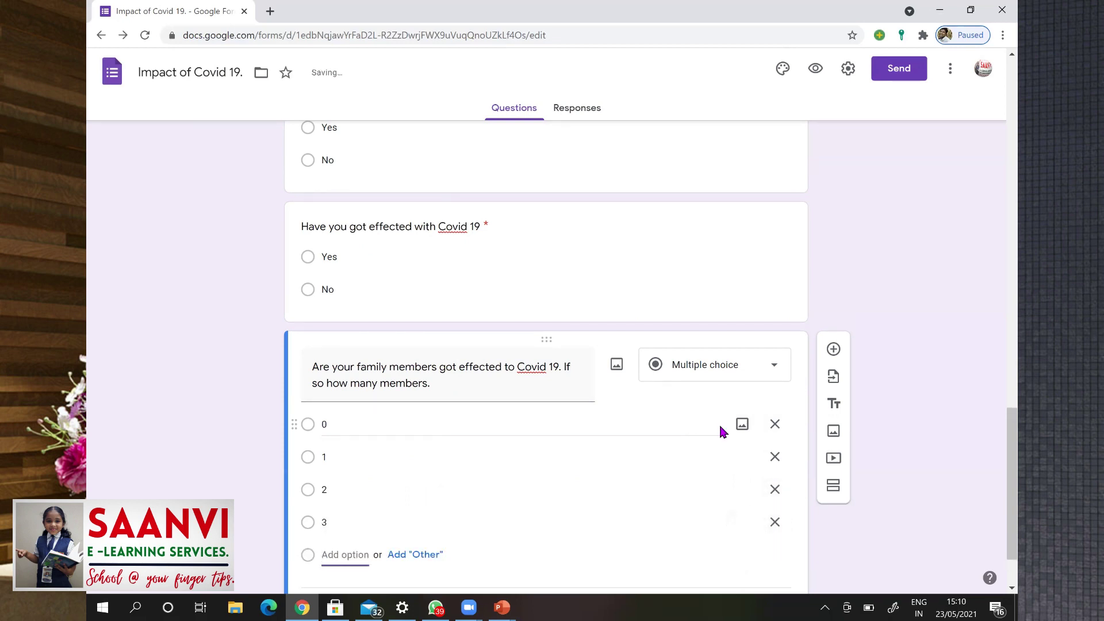
{"action": "type", "text": "4"}
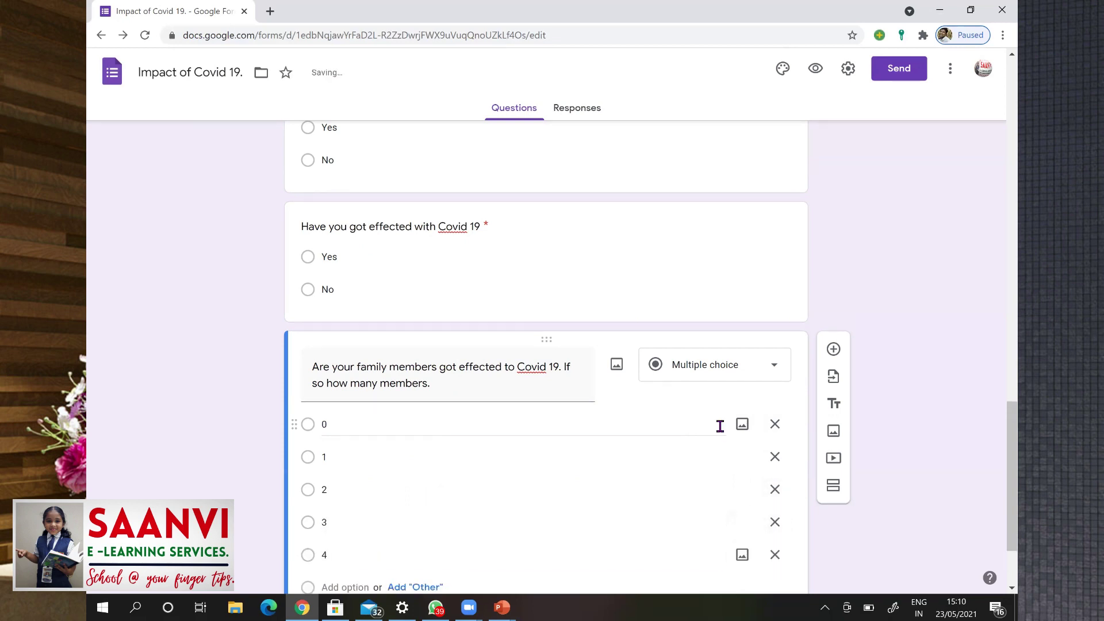
{"action": "key", "text": "Tab"}
{"action": "key", "text": "Tab"}
{"action": "key", "text": "Tab"}
{"action": "type", "text": "5"}
{"action": "key", "text": "Tab"}
{"action": "key", "text": "Tab"}
{"action": "key", "text": "Tab"}
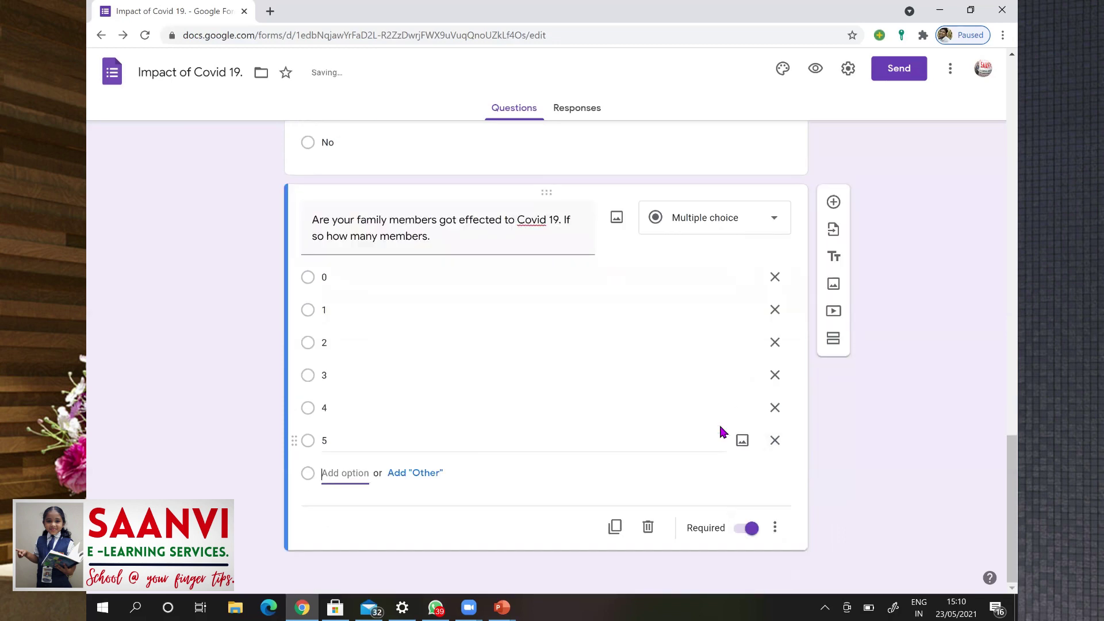
{"action": "type", "text": "6"}
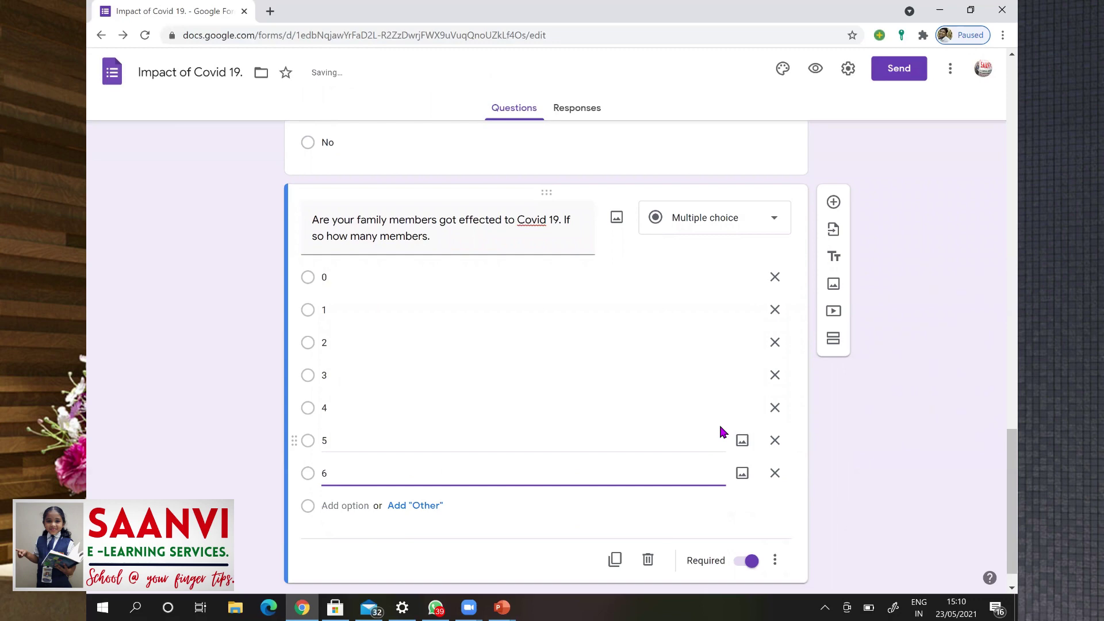
{"action": "scroll", "coordinate": [971, 489], "scroll_direction": "down", "scroll_amount": 1}
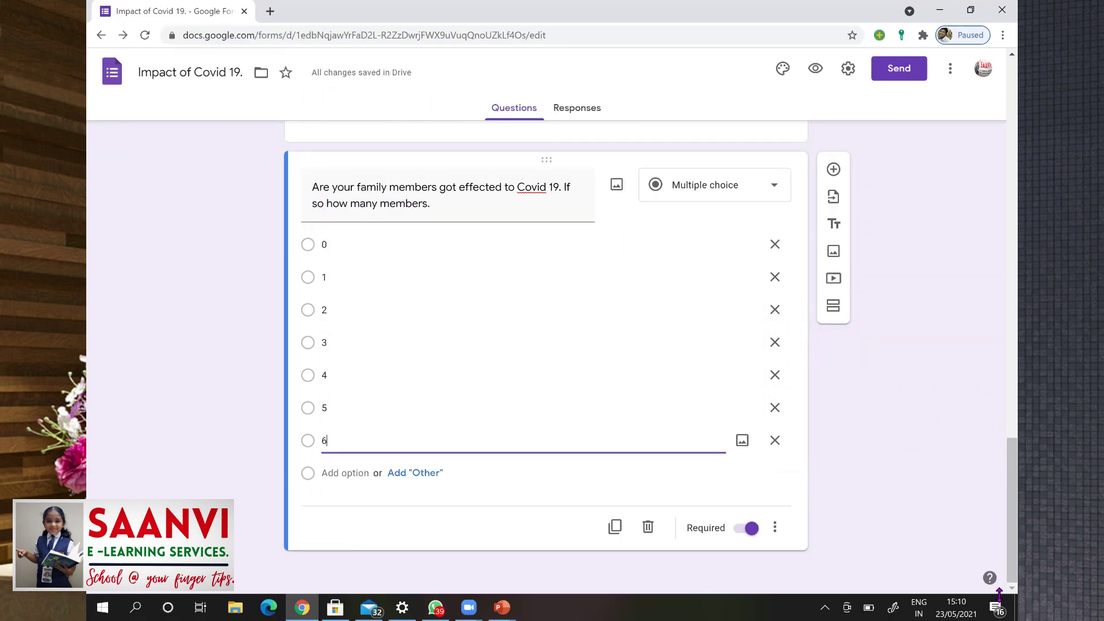
Open the form's theme options and start choosing a header image by upload
{"action": "scroll", "coordinate": [995, 551], "scroll_direction": "up", "scroll_amount": 15}
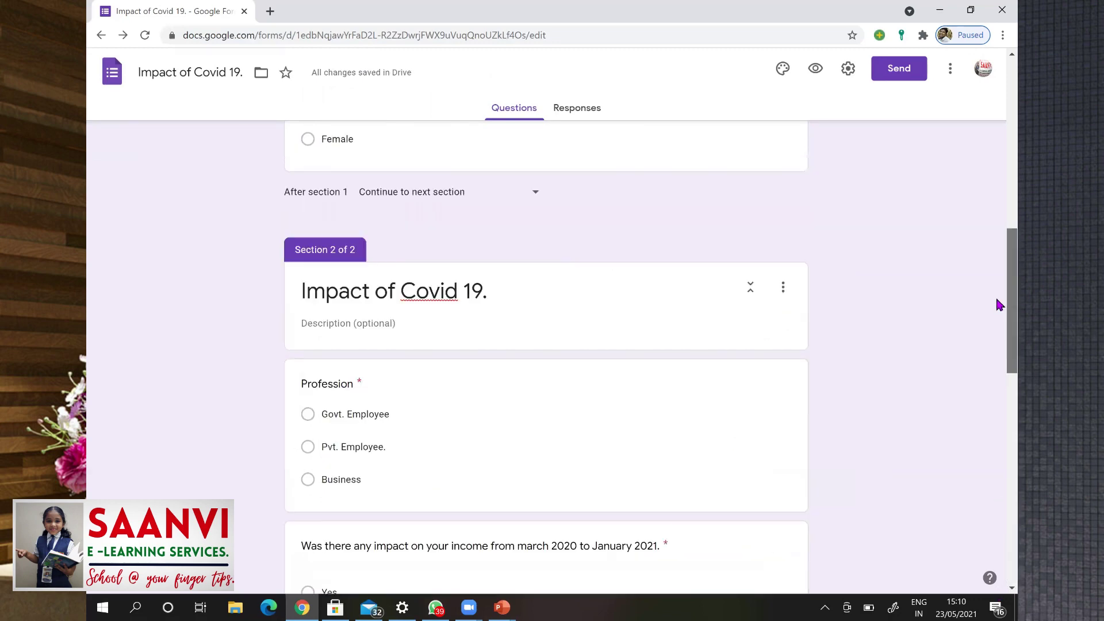
{"action": "scroll", "coordinate": [1000, 158], "scroll_direction": "up", "scroll_amount": 5}
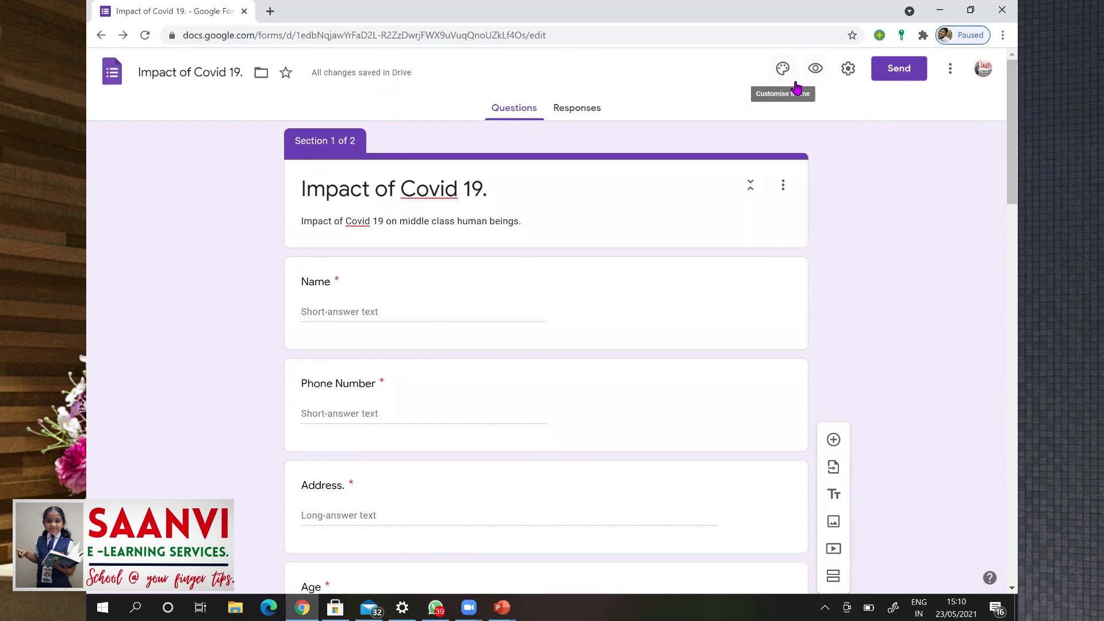
{"action": "left_click", "coordinate": [782, 71]}
{"action": "left_click", "coordinate": [782, 69]}
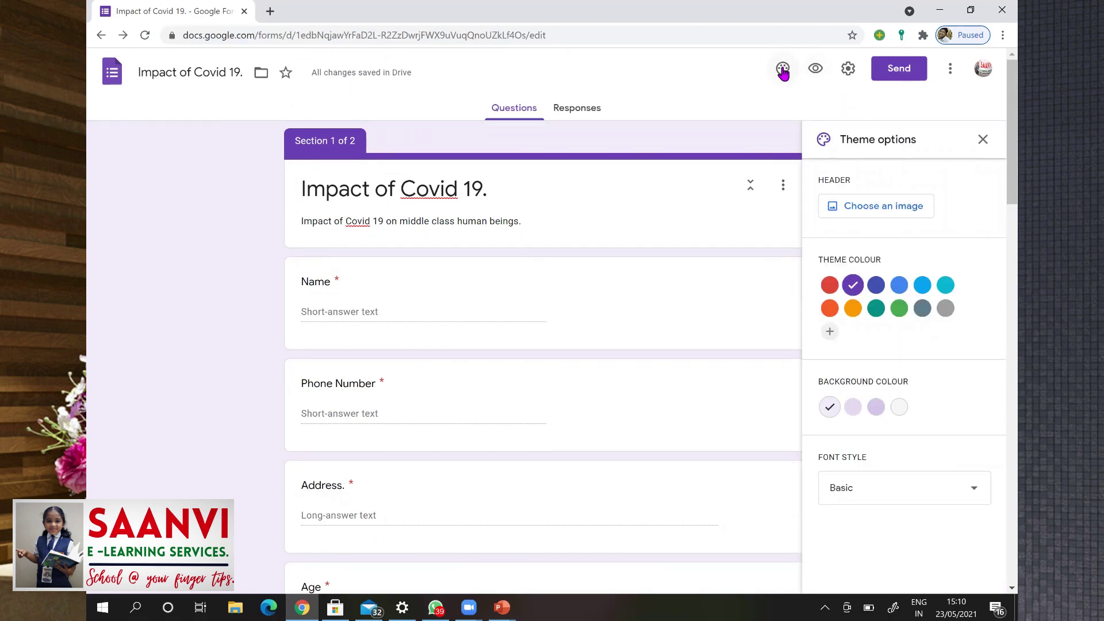
{"action": "left_click", "coordinate": [893, 205]}
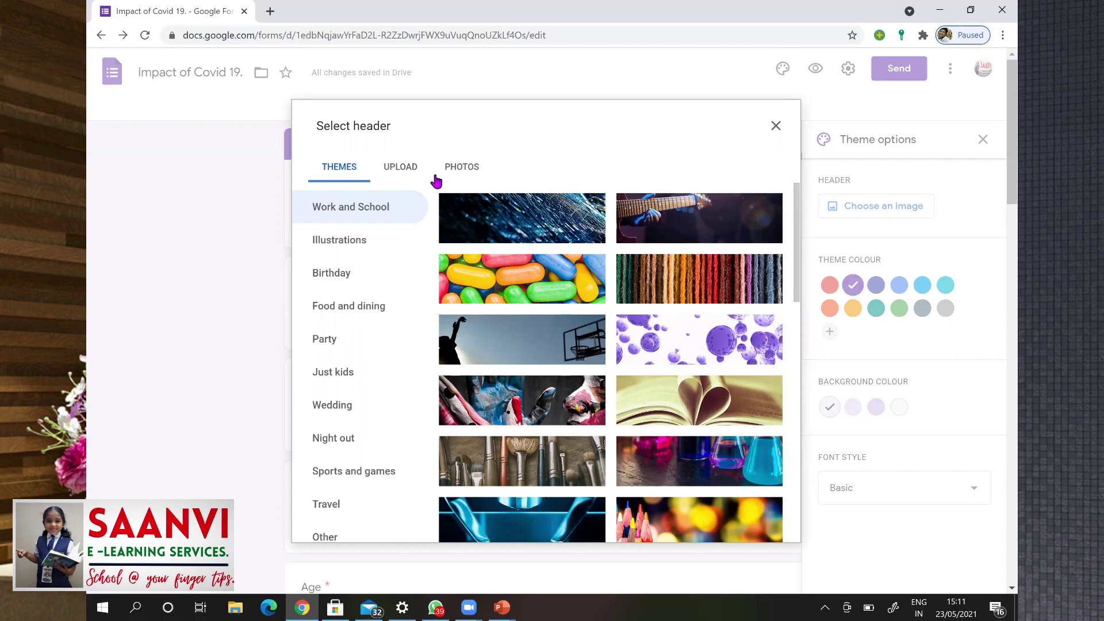
{"action": "left_click_drag", "start_coordinate": [799, 235], "coordinate": [801, 189]}
{"action": "left_click", "coordinate": [400, 166]}
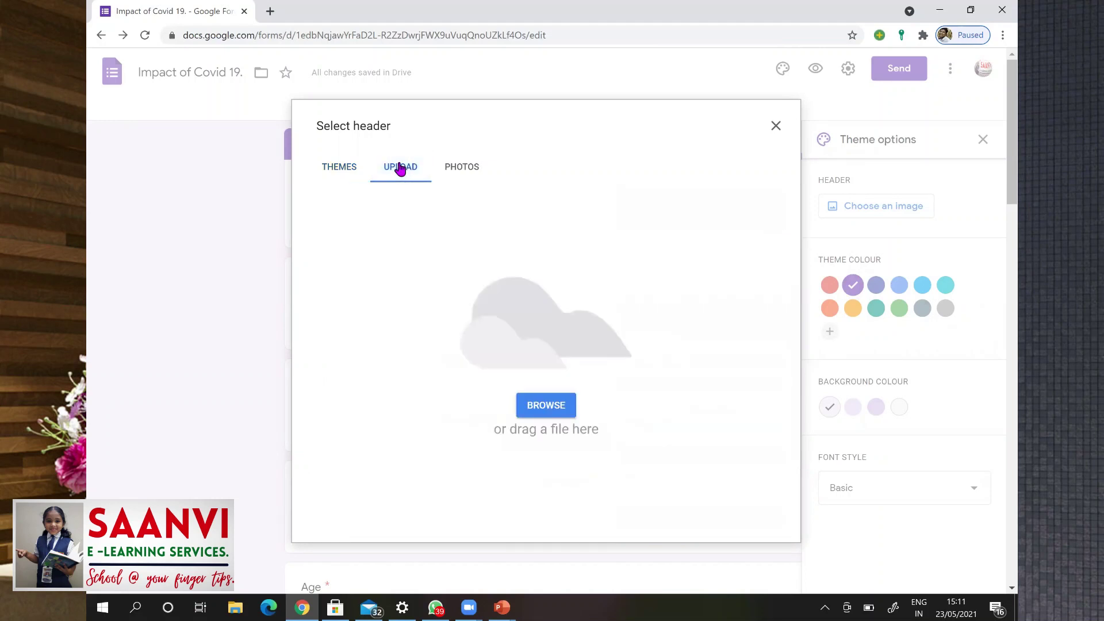
Upload the image "saanvi elearning 16 9" as the form header, cropped to the girl's photo and the "SAANVI E-LEARNING SERVICES." text
{"action": "left_click", "coordinate": [555, 408]}
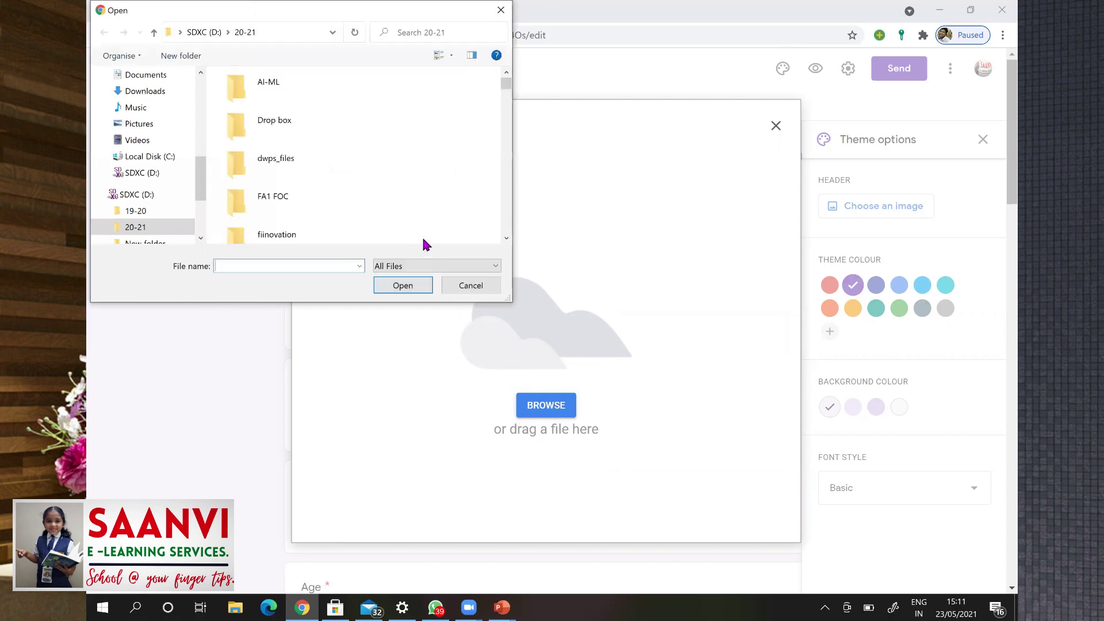
{"action": "key", "text": "s"}
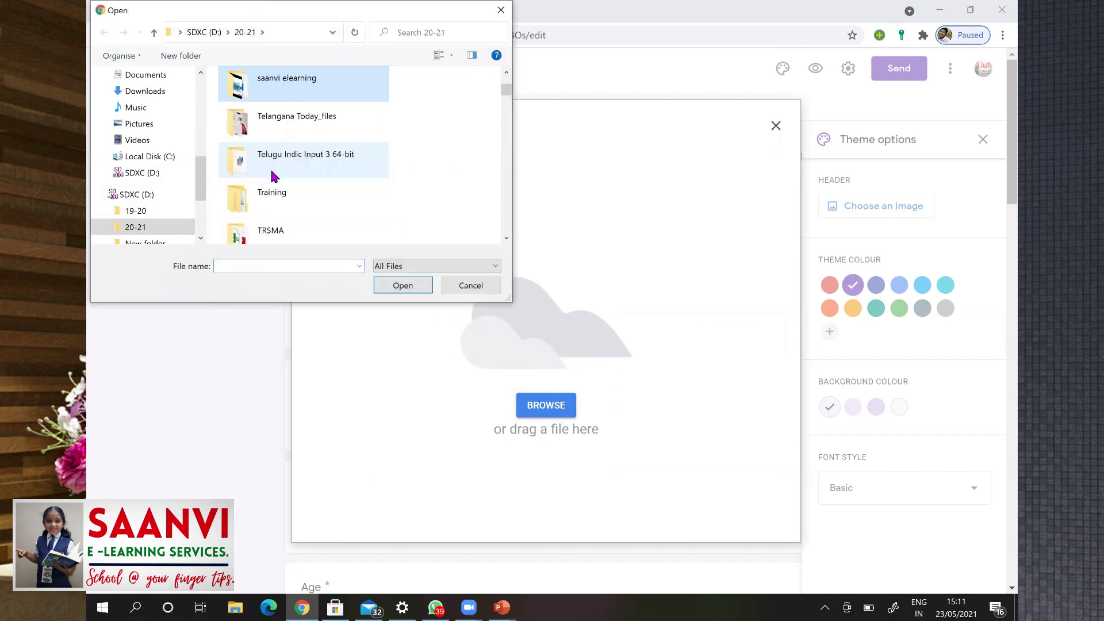
{"action": "key", "text": "s"}
{"action": "key", "text": "s"}
{"action": "key", "text": "s"}
{"action": "key", "text": "s"}
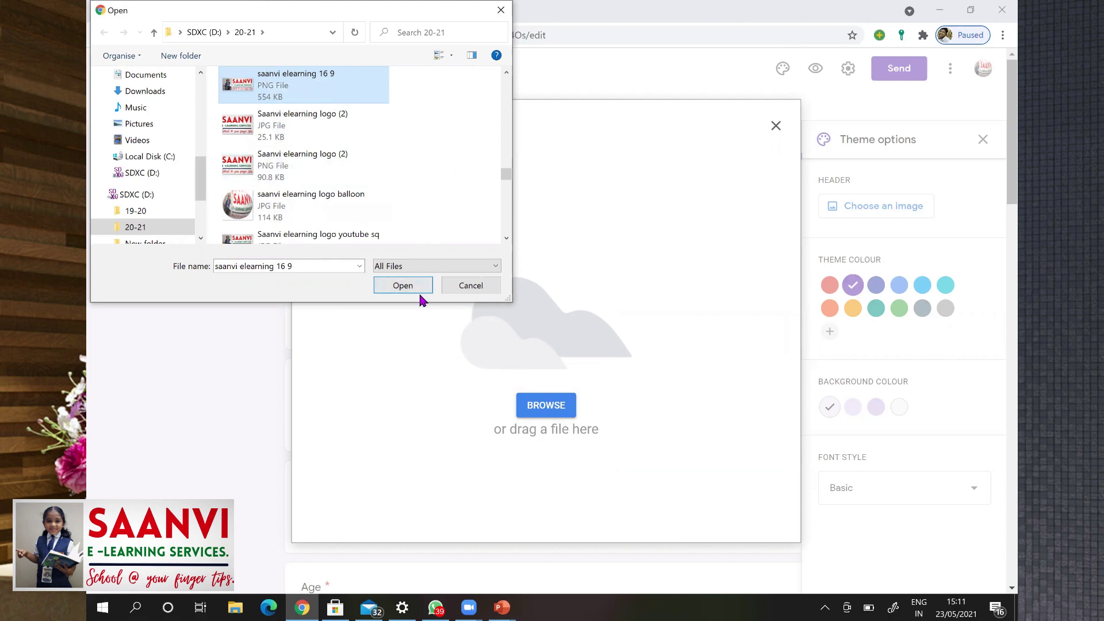
{"action": "left_click", "coordinate": [402, 286]}
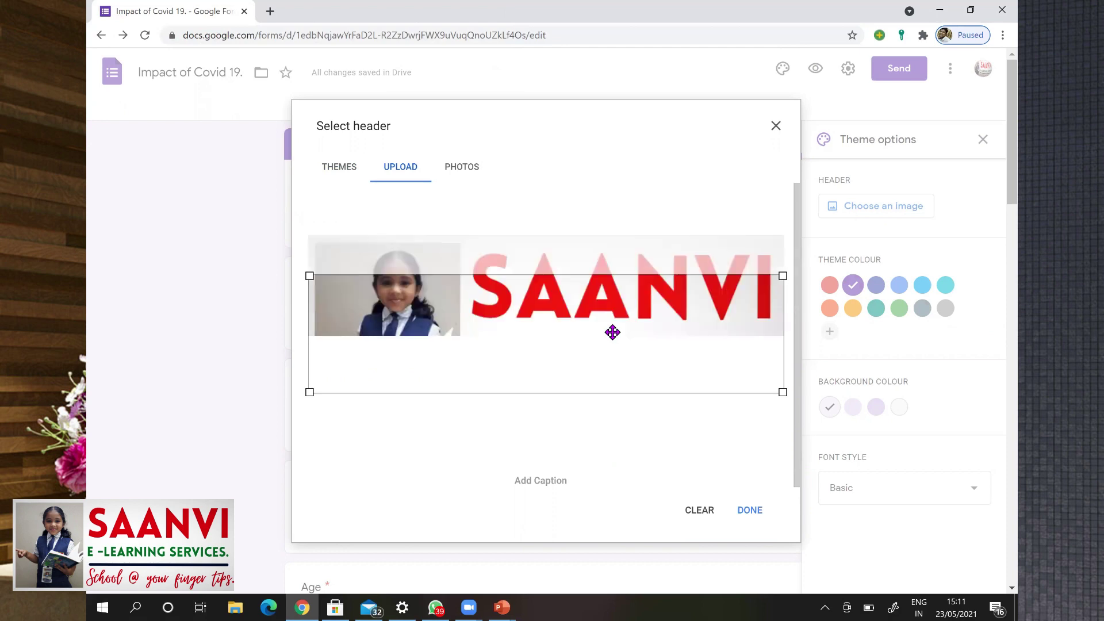
{"action": "left_click_drag", "start_coordinate": [606, 316], "coordinate": [613, 291]}
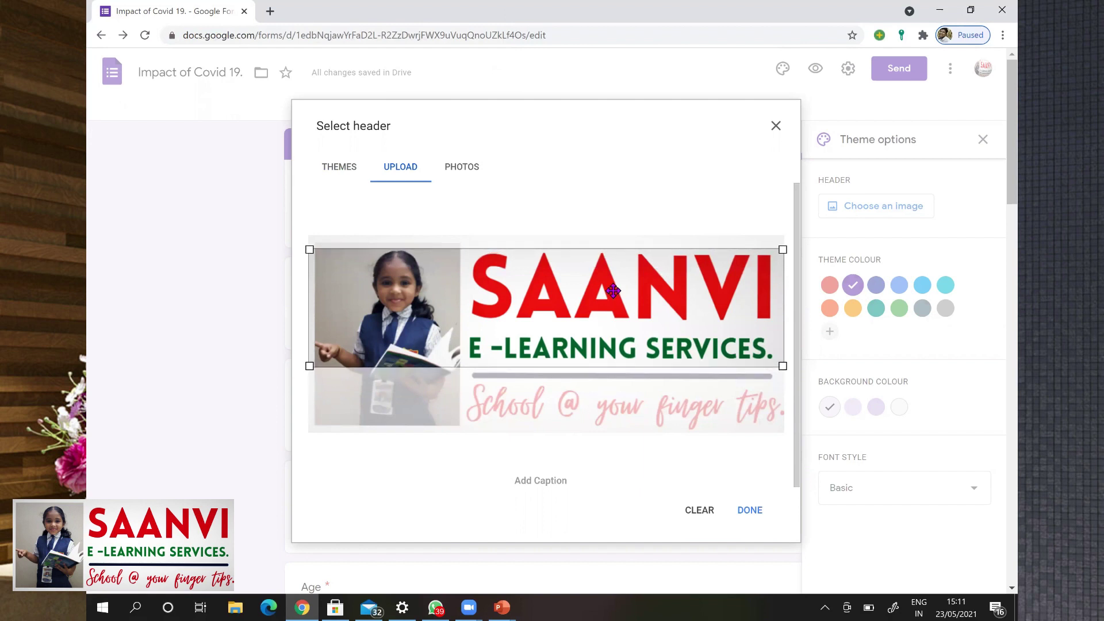
{"action": "left_click", "coordinate": [751, 510]}
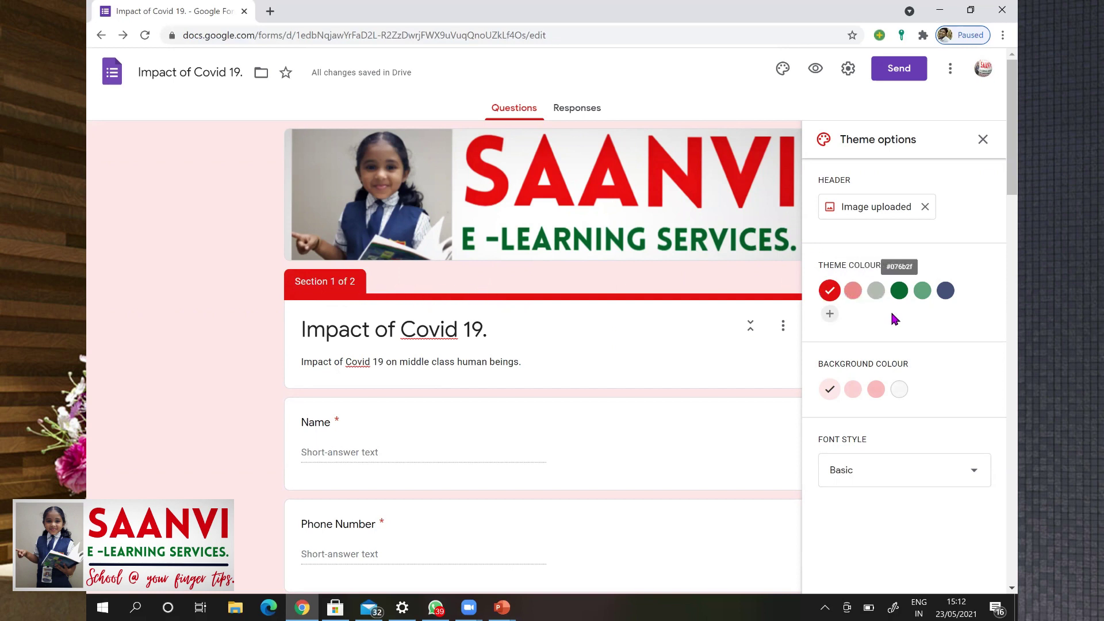
Try the grey and light green (#61a57d) theme colours, and return the theme colour to red
{"action": "left_click", "coordinate": [877, 292]}
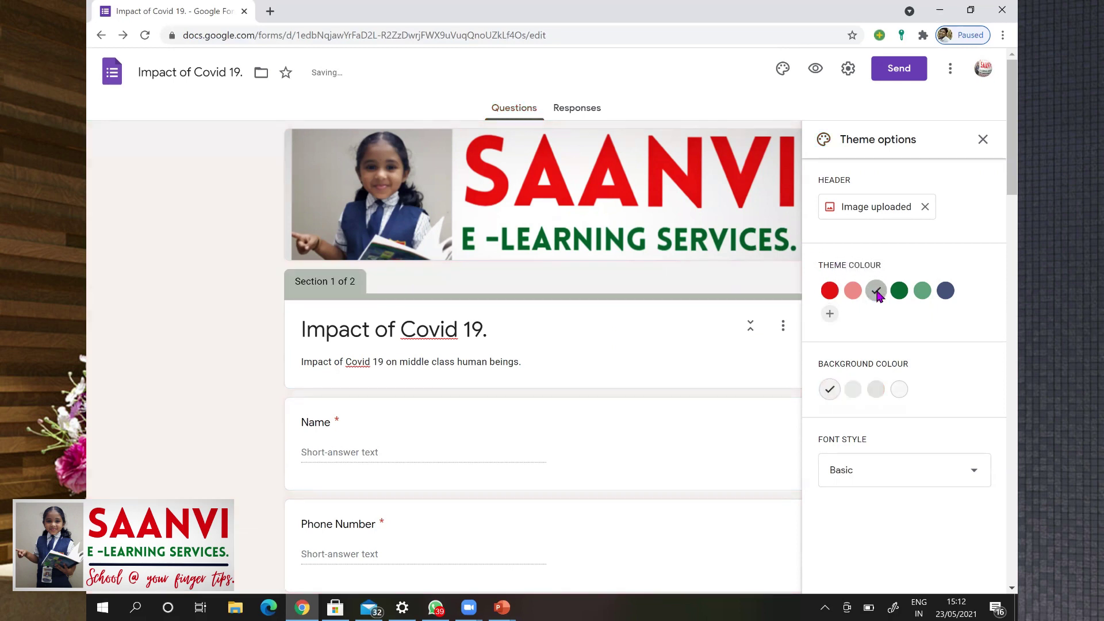
{"action": "left_click", "coordinate": [921, 292]}
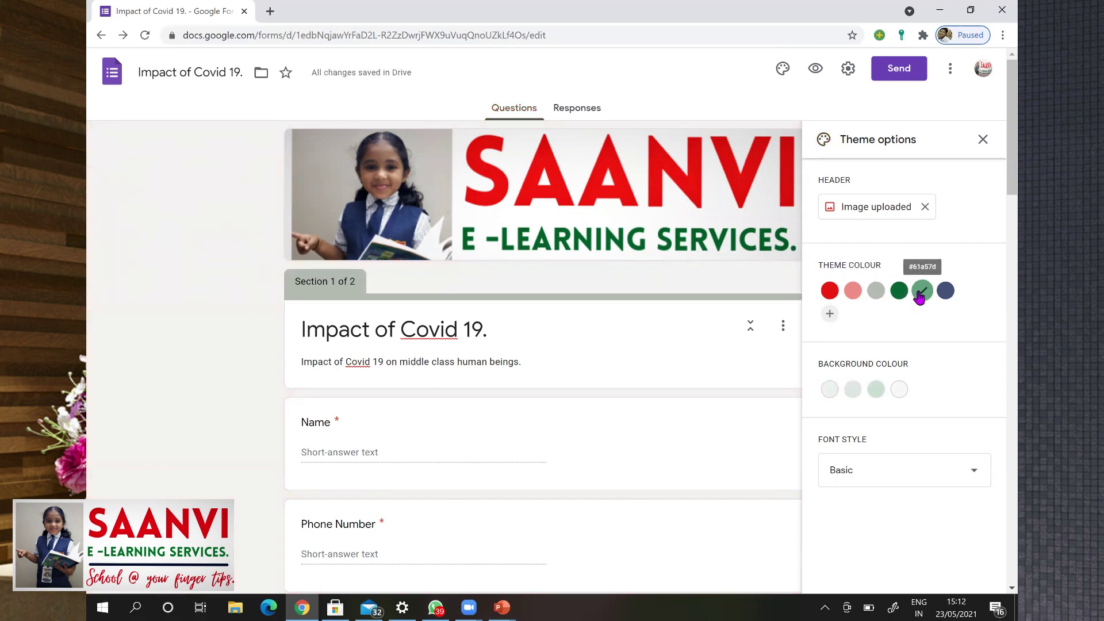
{"action": "left_click", "coordinate": [830, 292]}
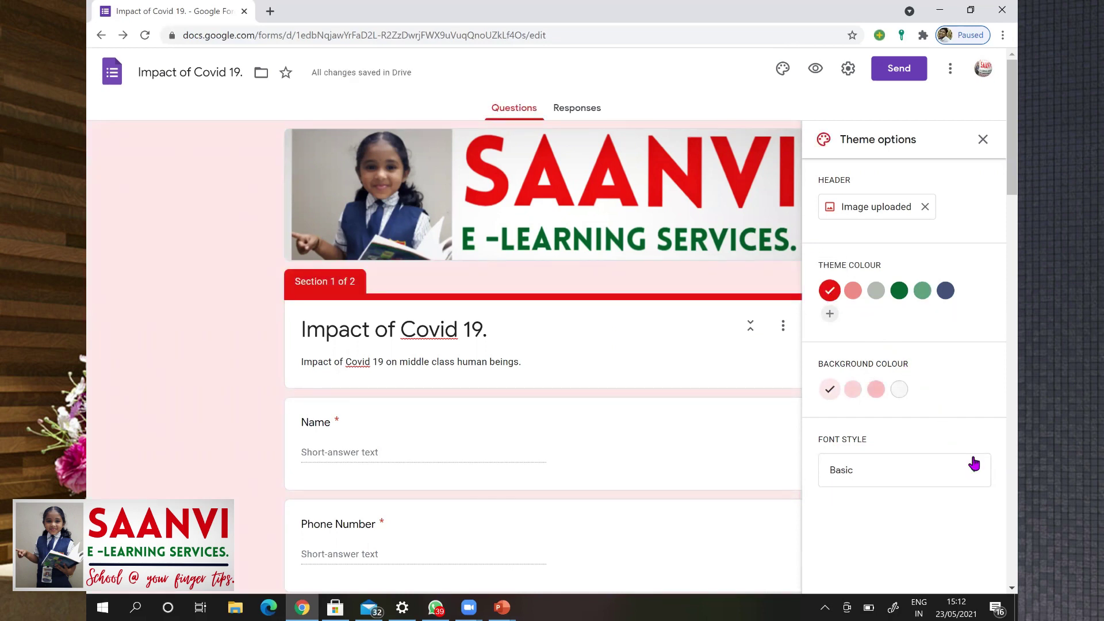
Try the Decorative, Formal and Playful font styles on the form, and return the font style to Basic
{"action": "left_click", "coordinate": [954, 469]}
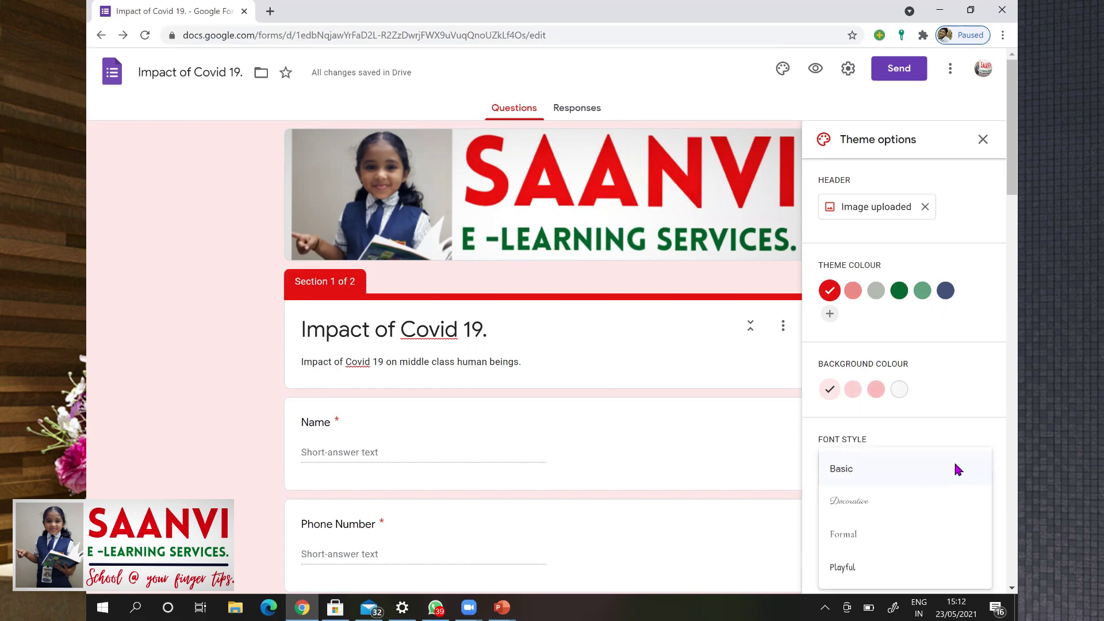
{"action": "left_click", "coordinate": [872, 504]}
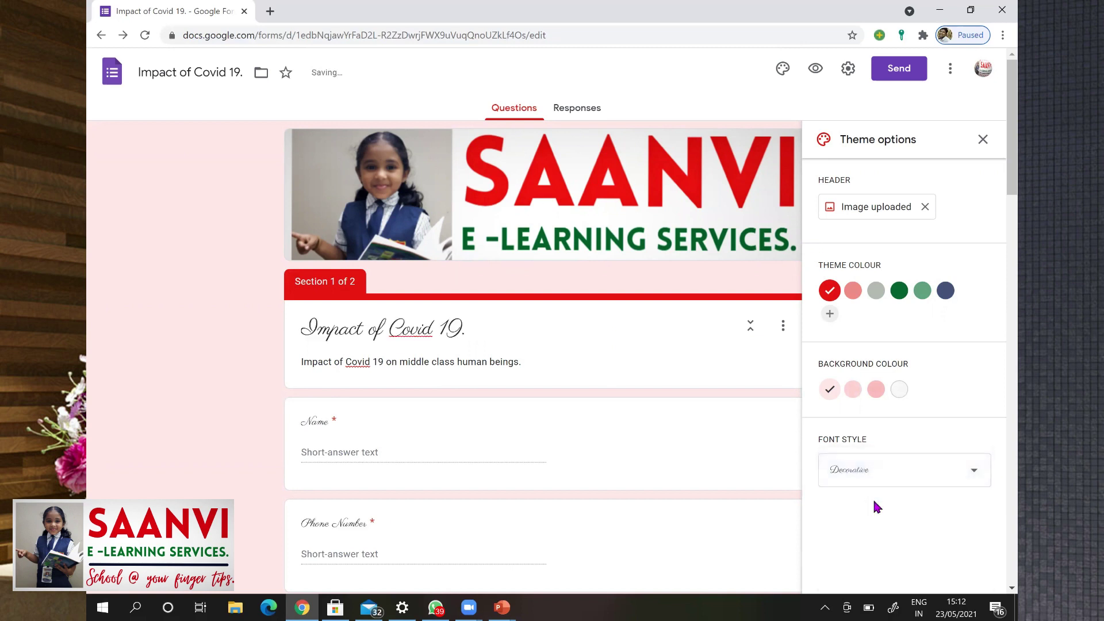
{"action": "left_click", "coordinate": [933, 464]}
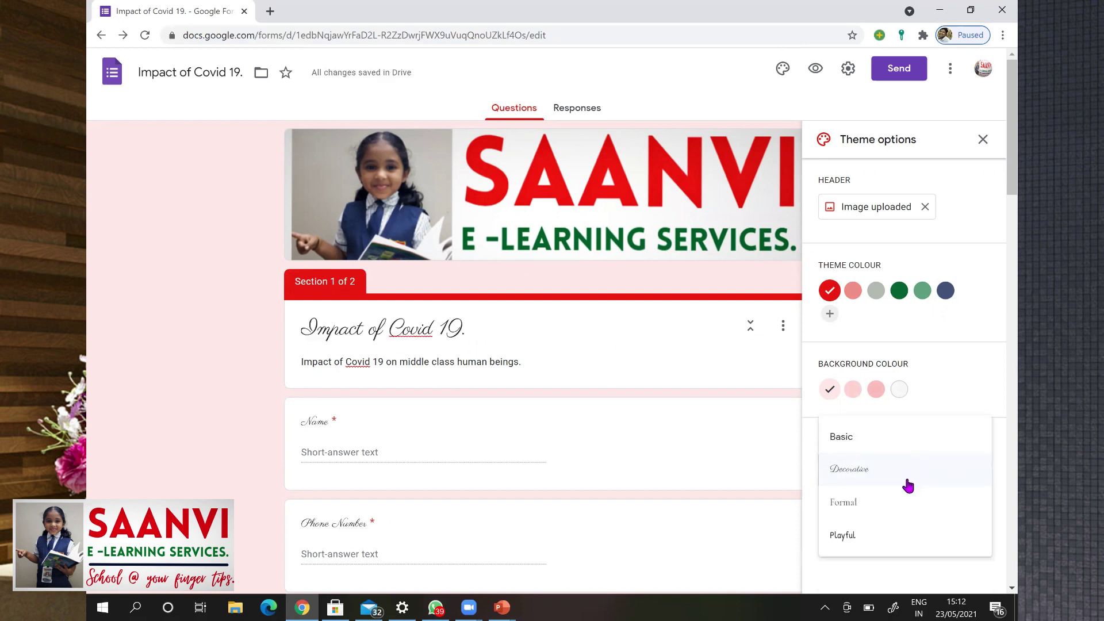
{"action": "left_click", "coordinate": [889, 509]}
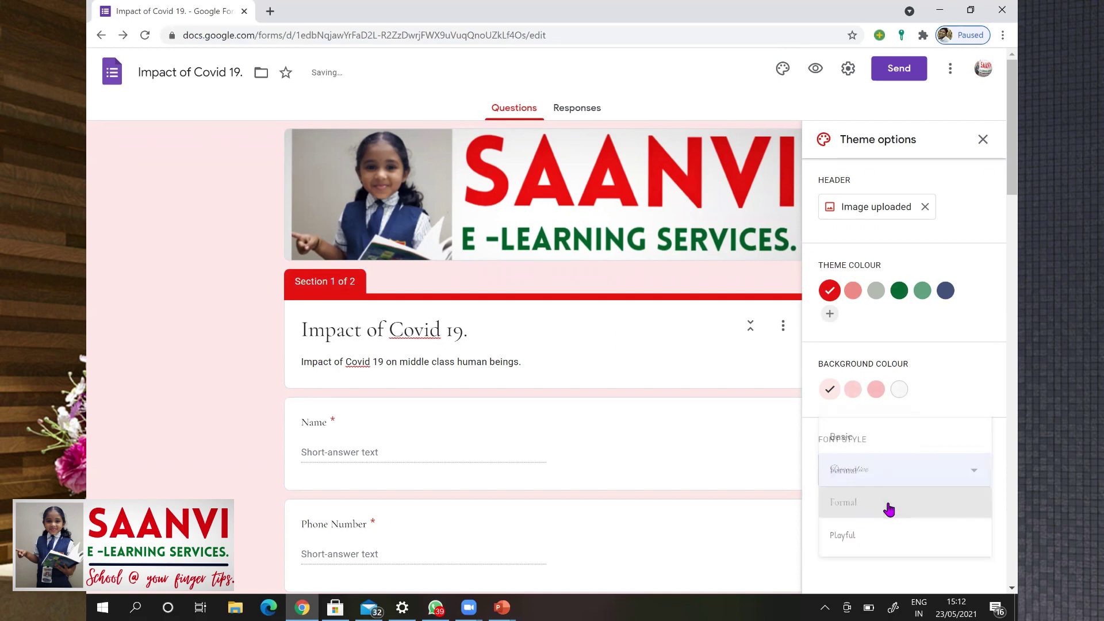
{"action": "left_click", "coordinate": [922, 468]}
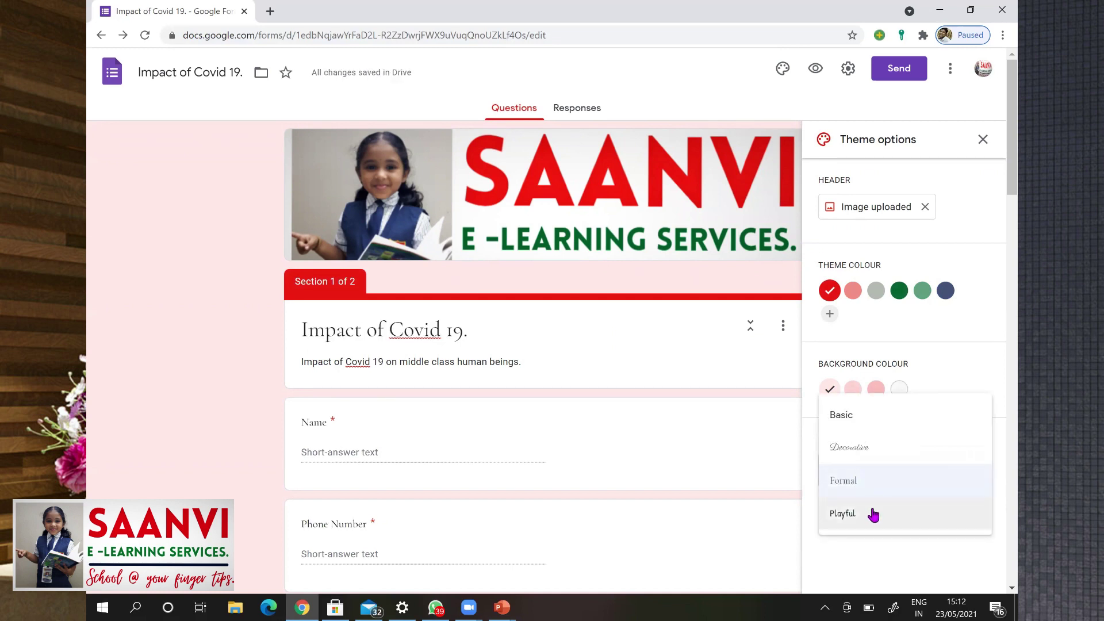
{"action": "left_click", "coordinate": [871, 507]}
{"action": "left_click", "coordinate": [890, 468]}
{"action": "left_click", "coordinate": [869, 394]}
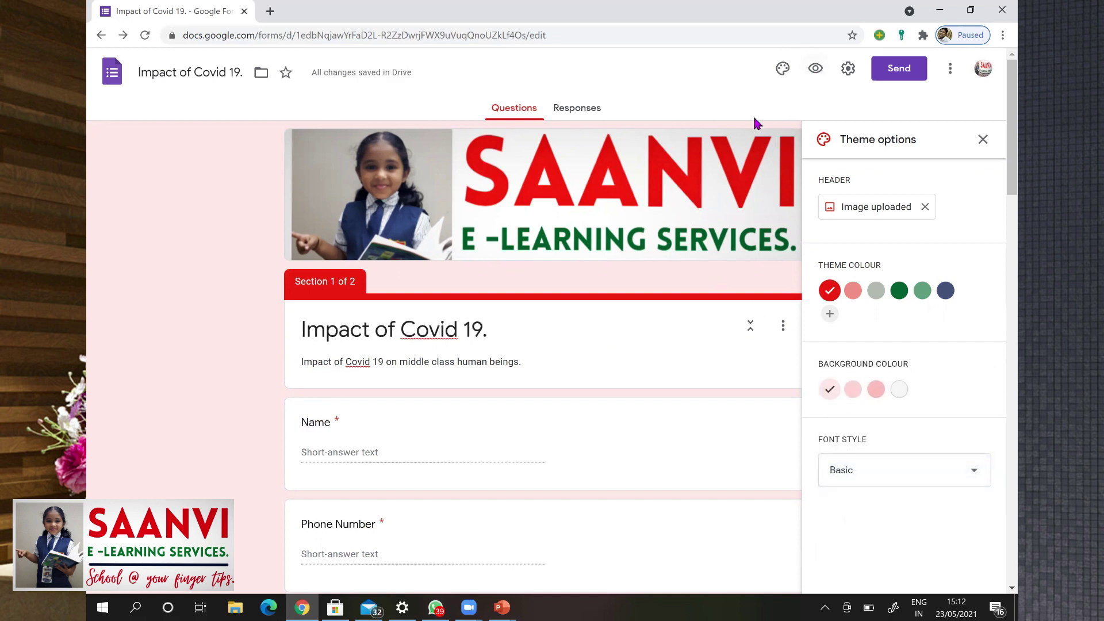
Preview the form's first section, try to continue without answering, and return to editing the form
{"action": "left_click", "coordinate": [817, 71]}
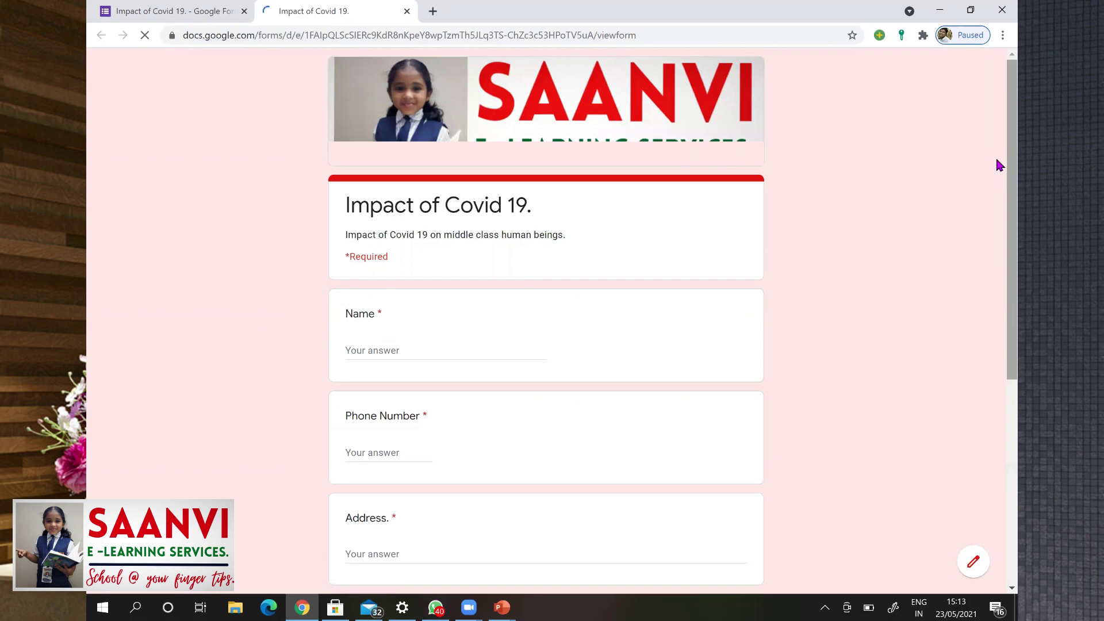
{"action": "scroll", "coordinate": [998, 194], "scroll_direction": "down", "scroll_amount": 1}
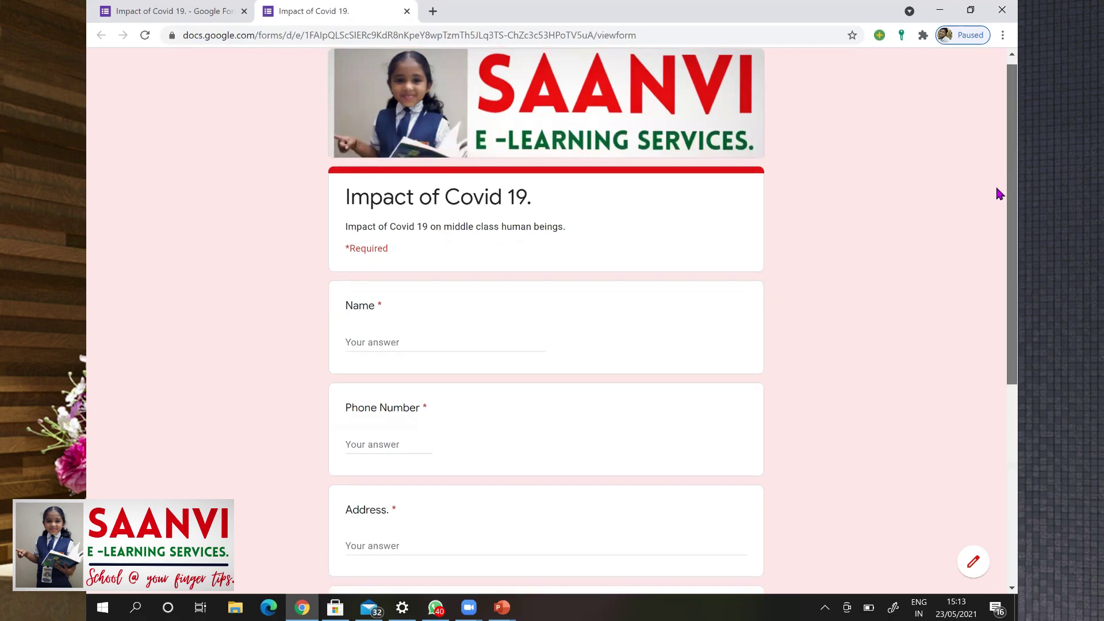
{"action": "scroll", "coordinate": [998, 194], "scroll_direction": "down", "scroll_amount": 6}
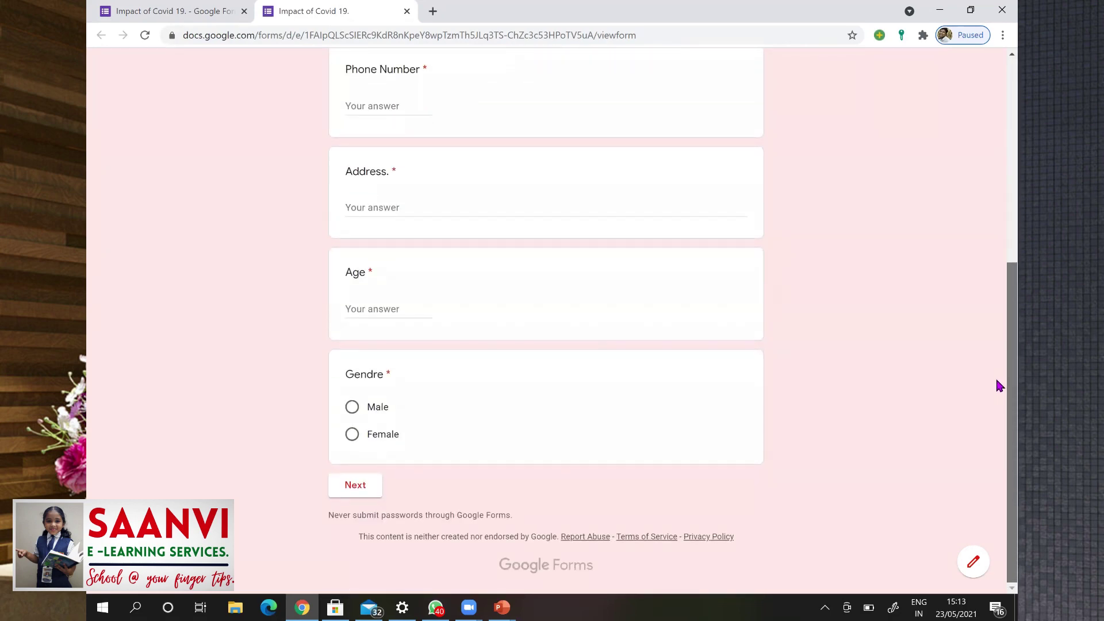
{"action": "left_click_drag", "start_coordinate": [996, 381], "coordinate": [927, 424]}
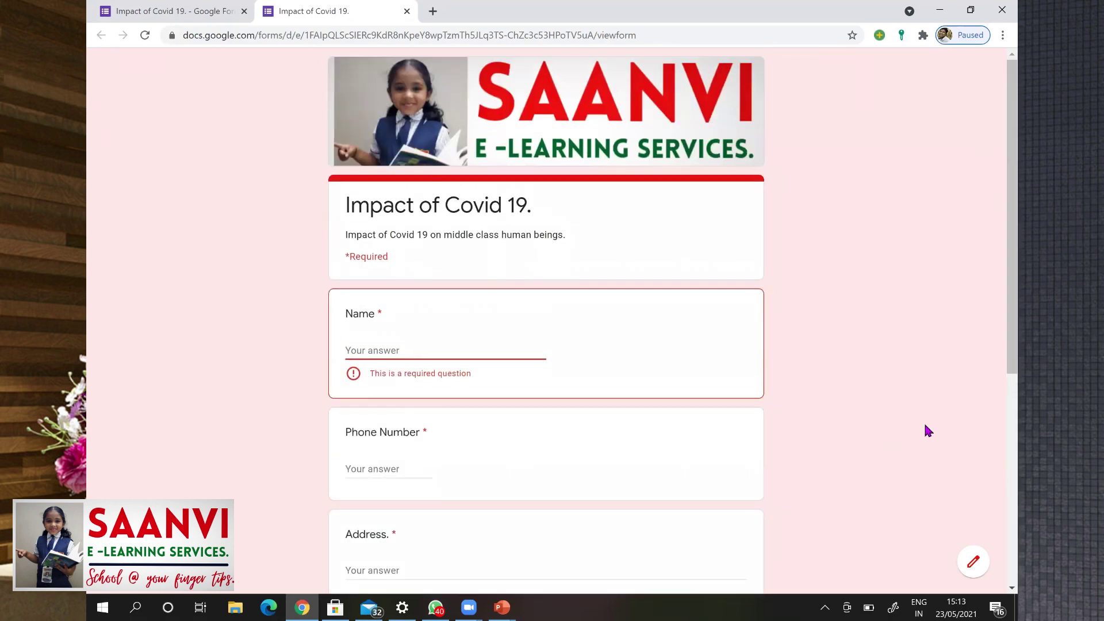
{"action": "left_click", "coordinate": [972, 565]}
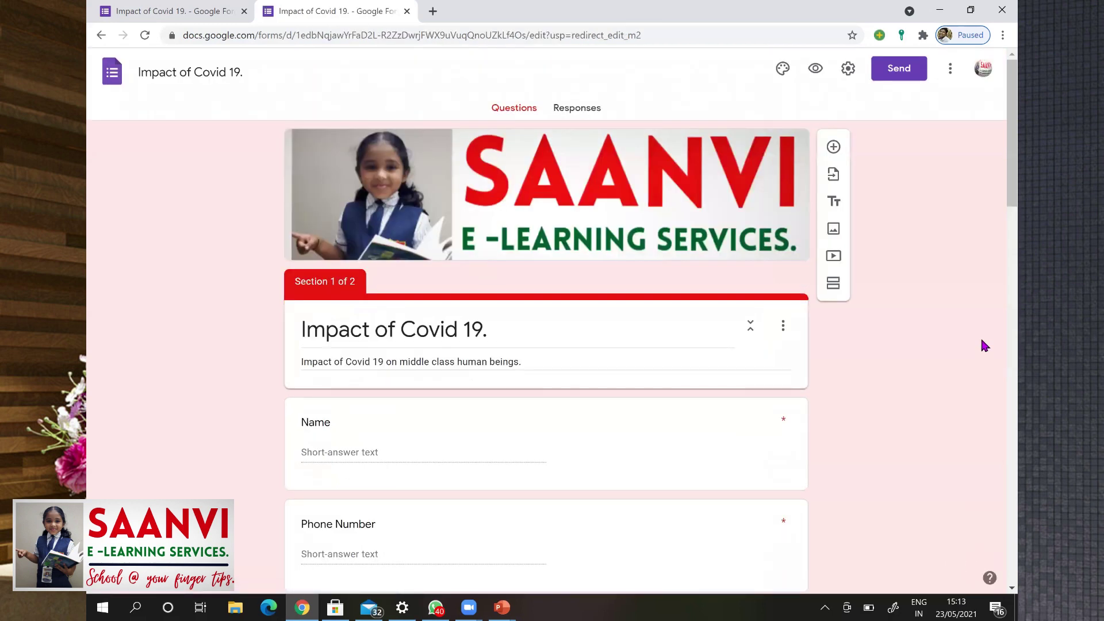
In the form's general settings, limit to 1 response, allow editing after submission and viewing summary charts, and leave email collection off
{"action": "left_click", "coordinate": [849, 70]}
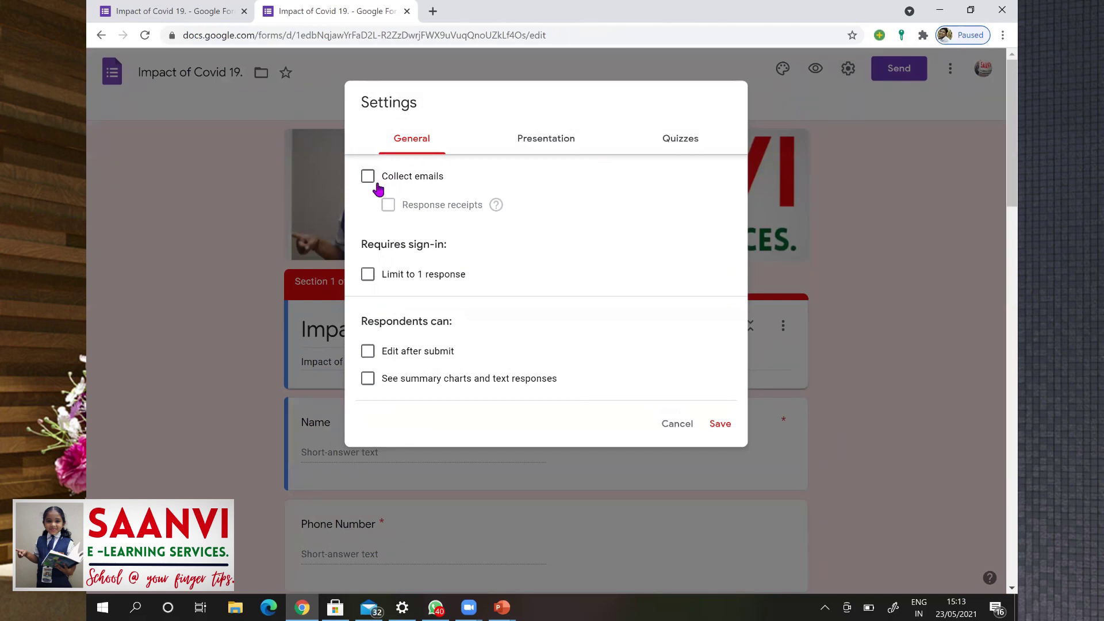
{"action": "left_click", "coordinate": [368, 178]}
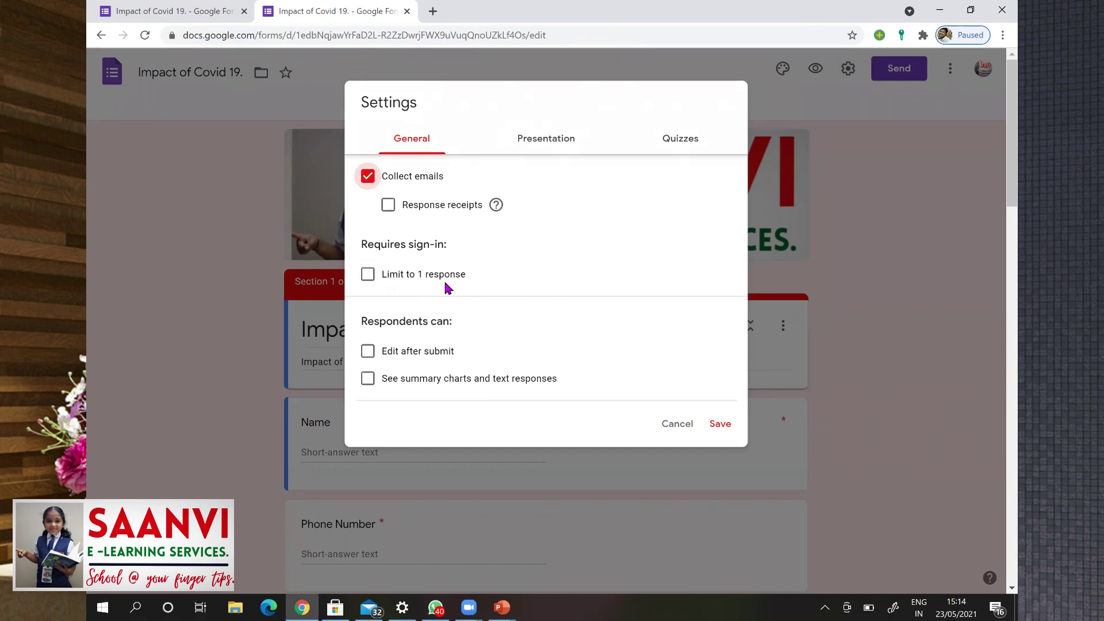
{"action": "left_click", "coordinate": [368, 276]}
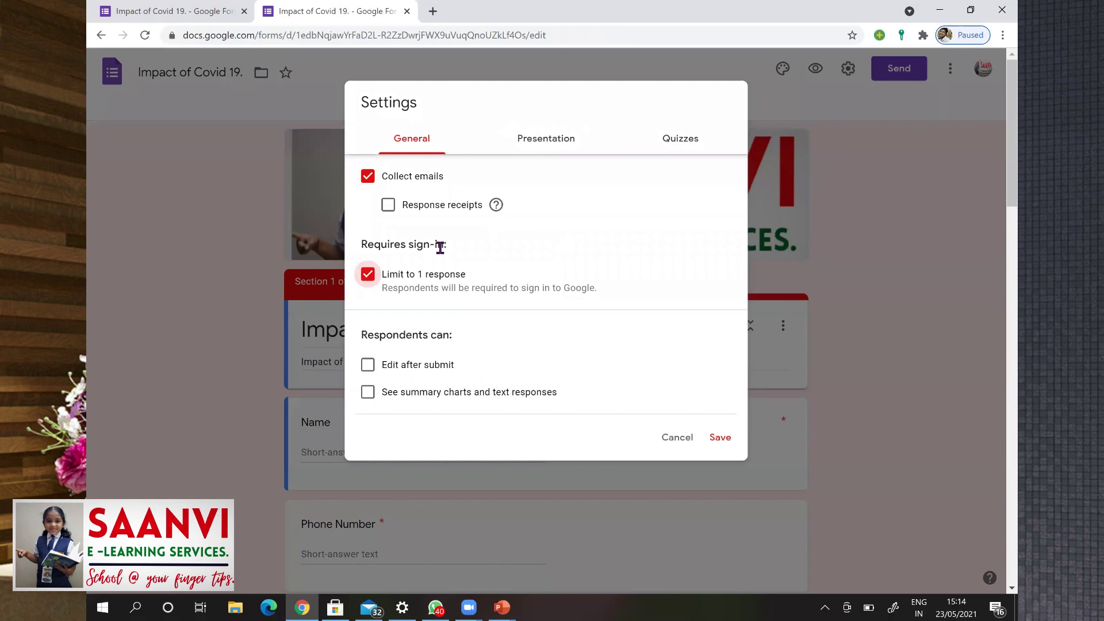
{"action": "left_click", "coordinate": [368, 176]}
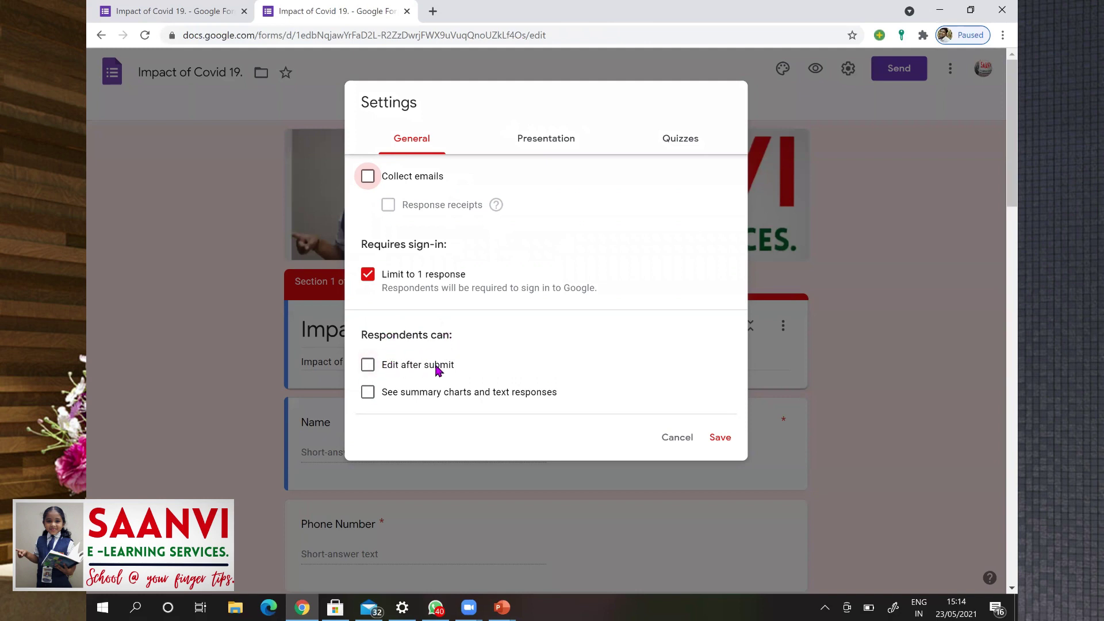
{"action": "left_click", "coordinate": [539, 395]}
{"action": "left_click", "coordinate": [368, 364]}
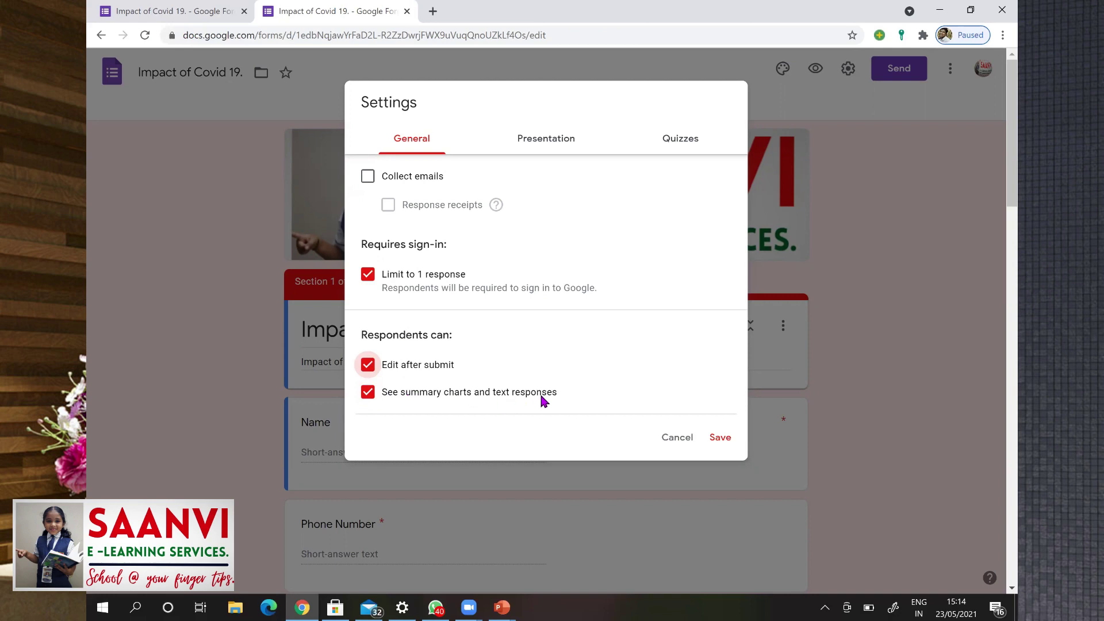
Set the form's confirmation message to "Thank You, Your information was very valuable in understanding the situation." in the presentation settings and save
{"action": "left_click", "coordinate": [550, 140]}
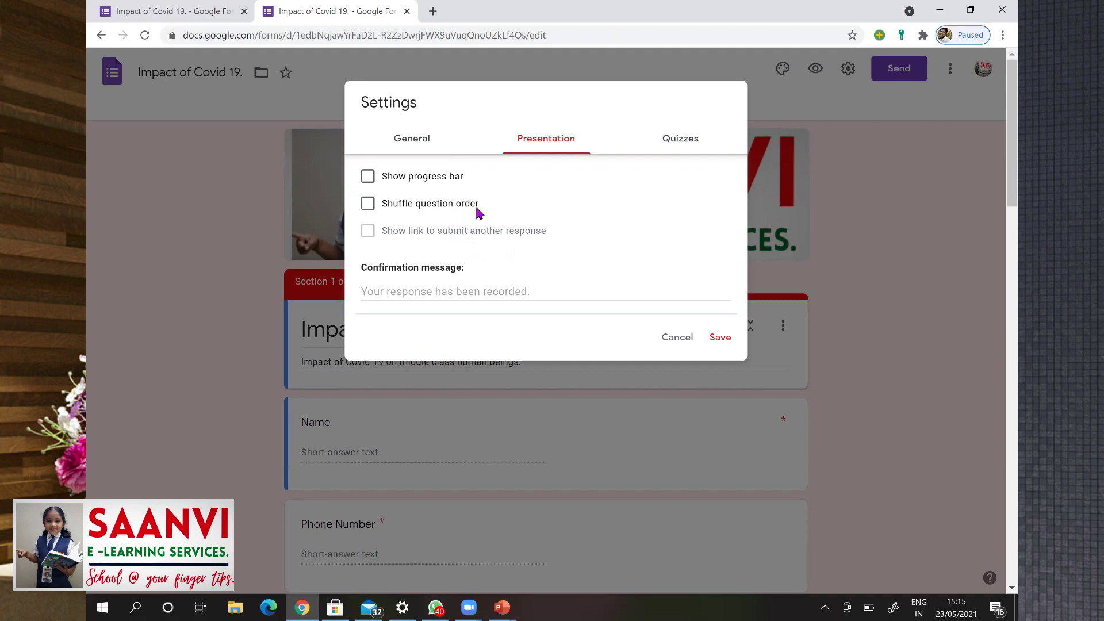
{"action": "left_click", "coordinate": [432, 291]}
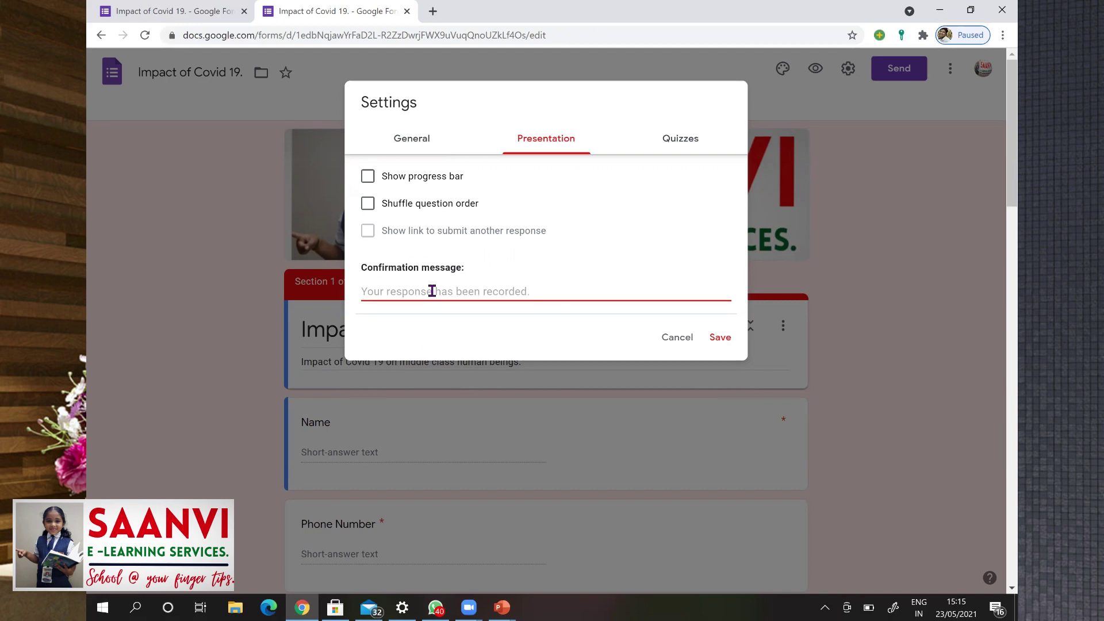
{"action": "type", "text": "Thank You, Your in"}
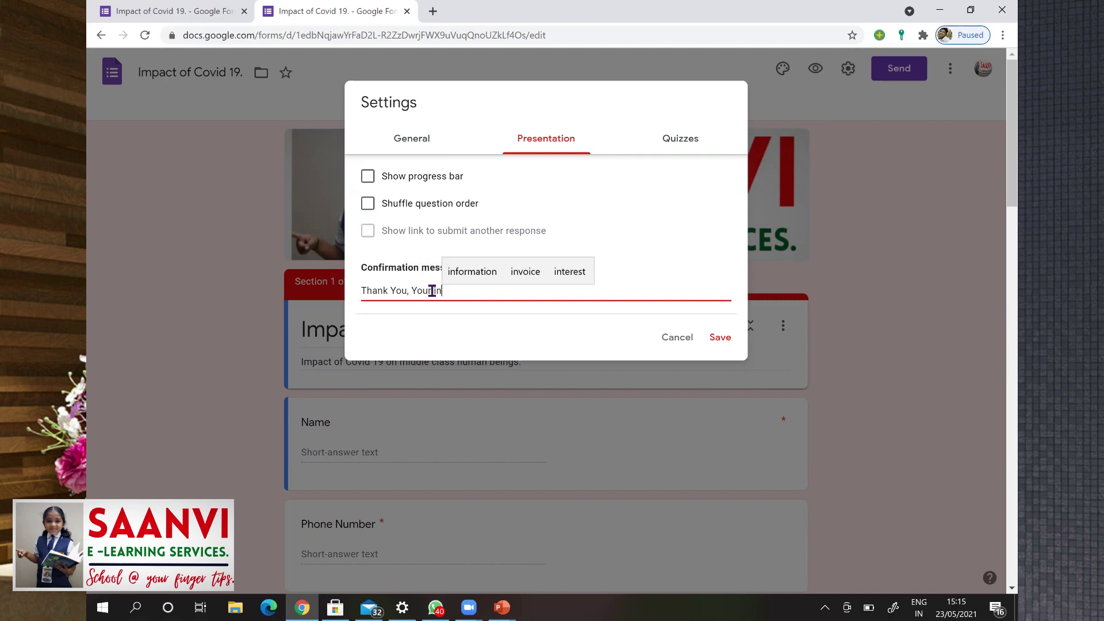
{"action": "key", "text": "BackSpace"}
{"action": "key", "text": "BackSpace"}
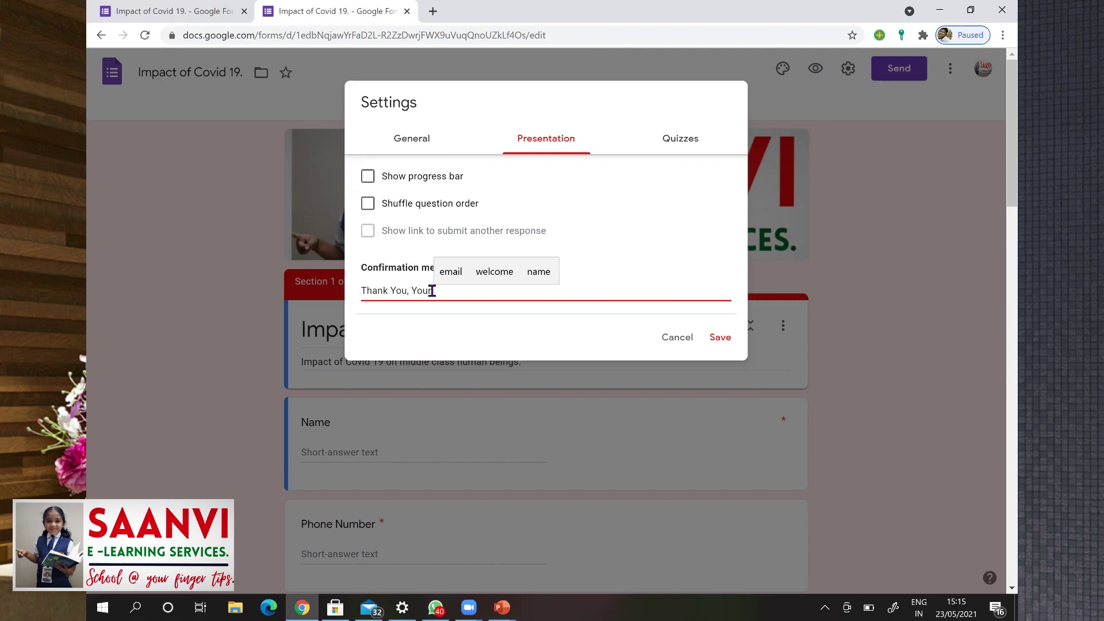
{"action": "type", "text": "infor"}
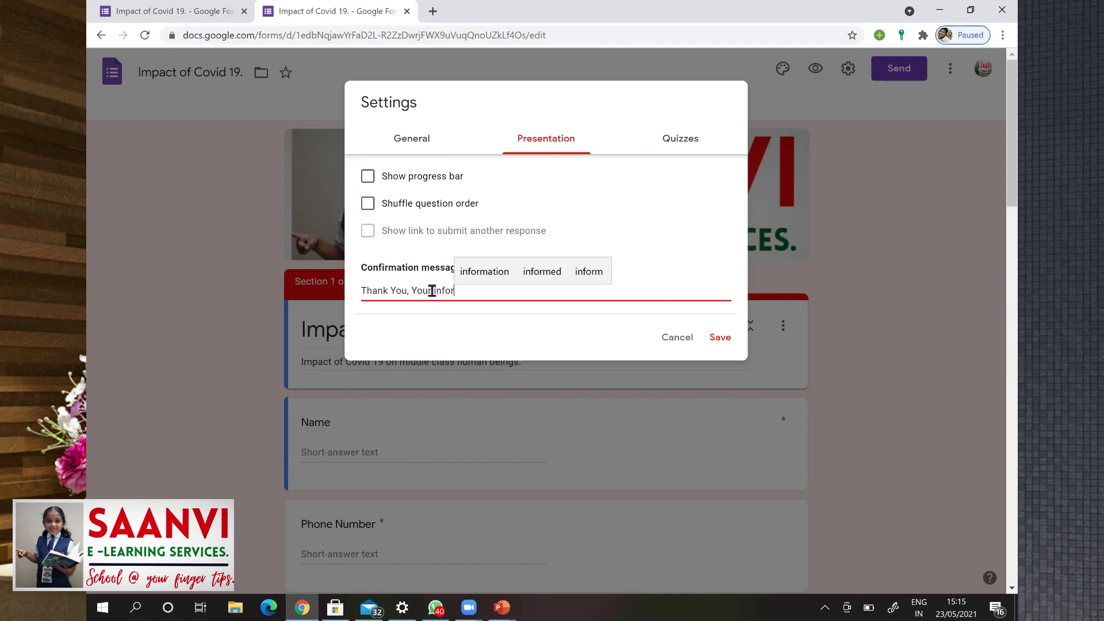
{"action": "type", "text": "mation wa"}
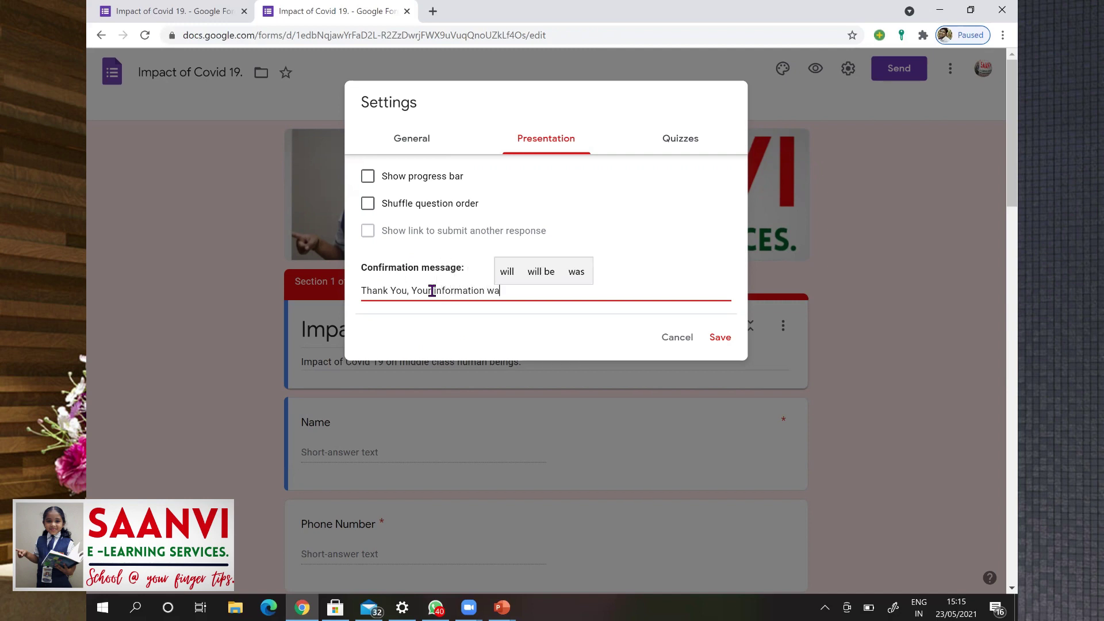
{"action": "type", "text": "s ve"}
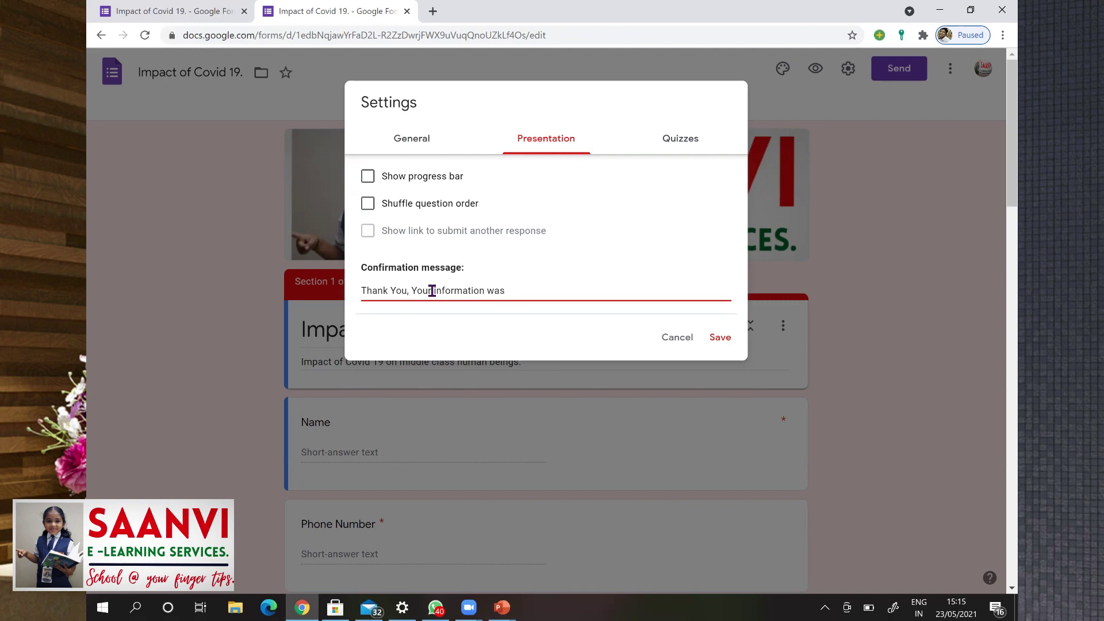
{"action": "type", "text": "ry va"}
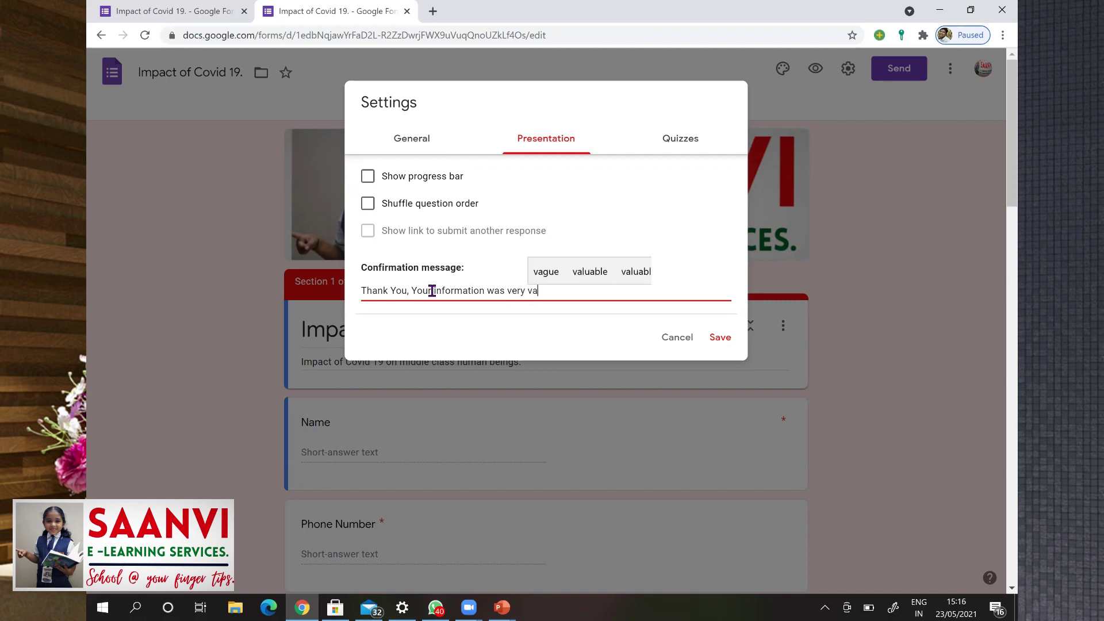
{"action": "type", "text": "luable "}
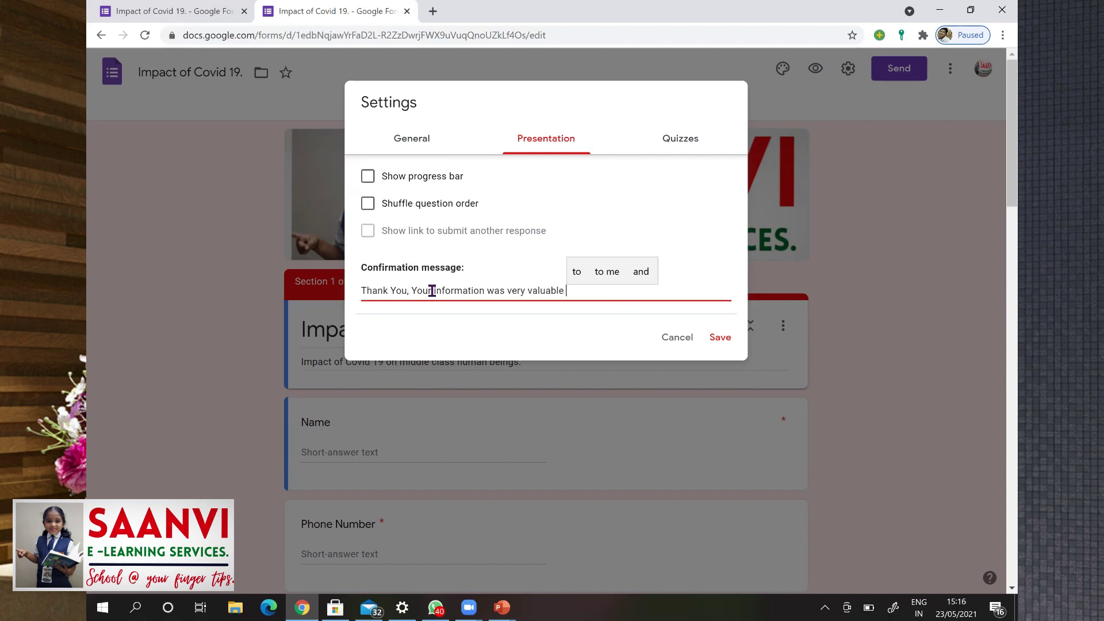
{"action": "type", "text": "in unders"}
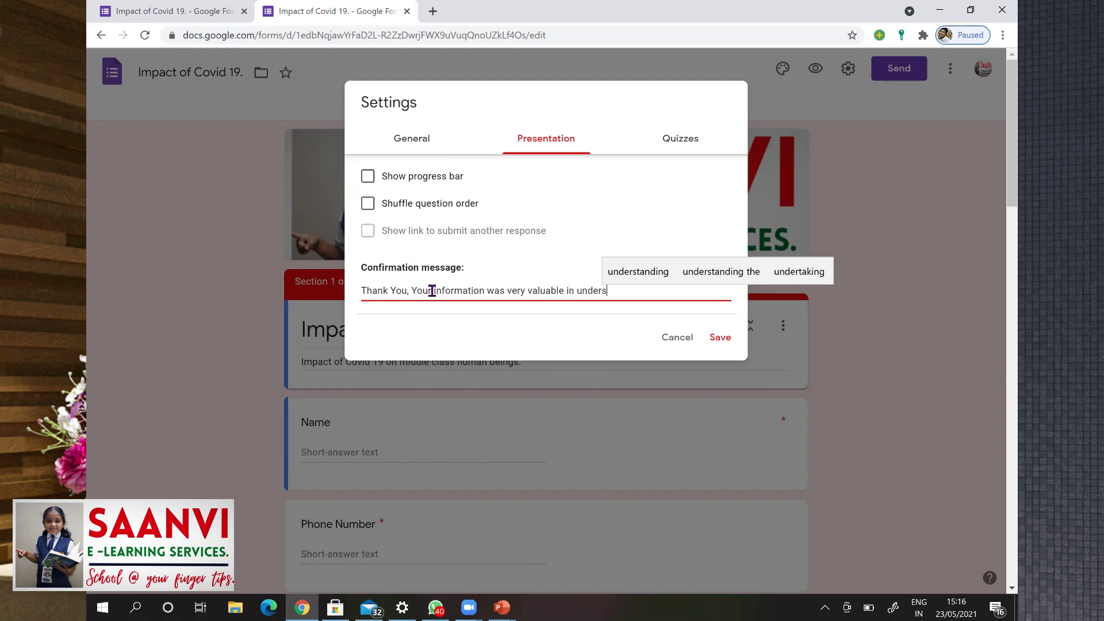
{"action": "type", "text": "tandi"}
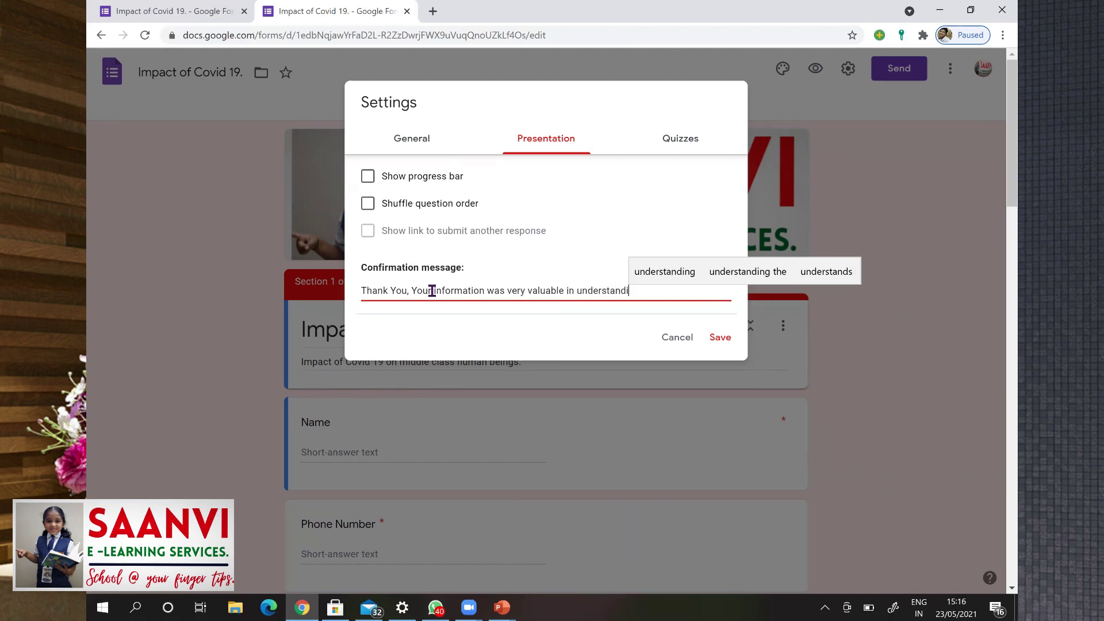
{"action": "type", "text": "ng th"}
{"action": "type", "text": "it"}
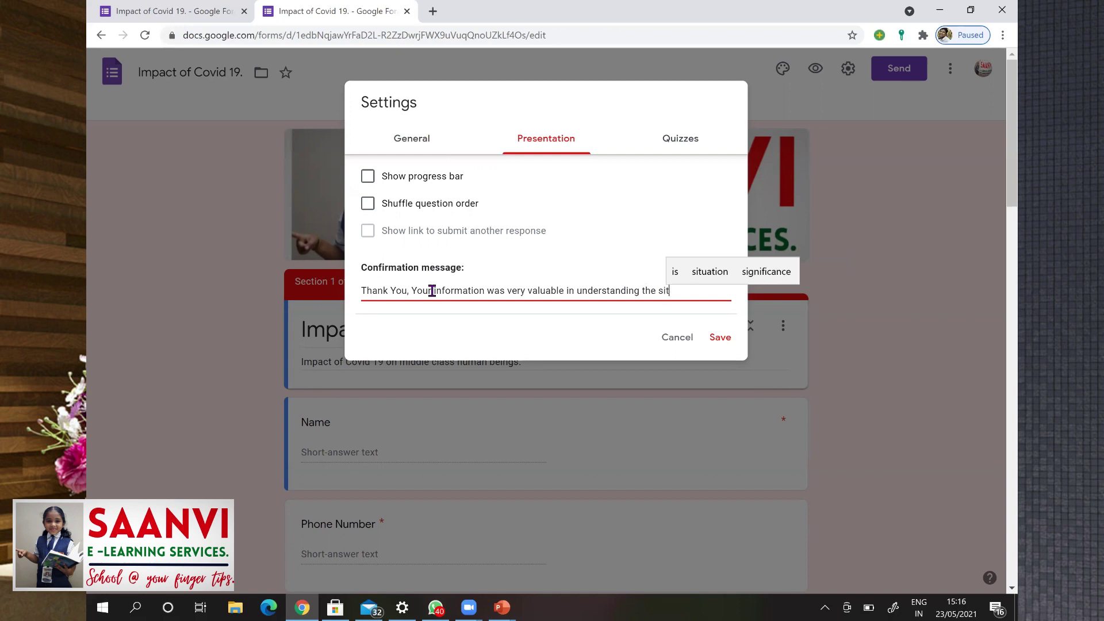
{"action": "type", "text": "uation"}
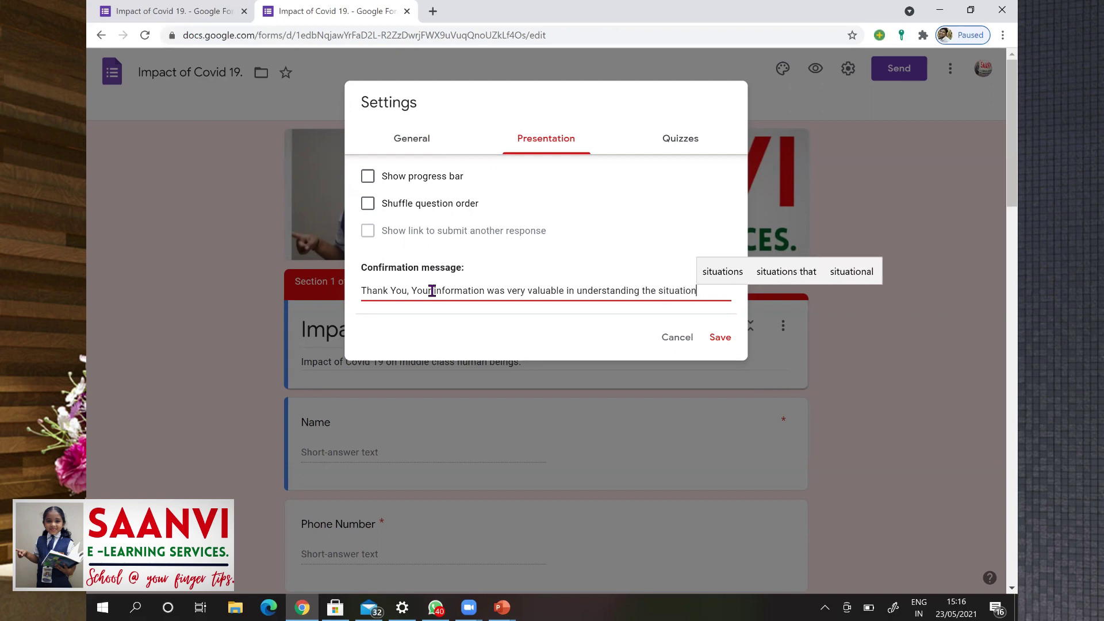
{"action": "type", "text": "."}
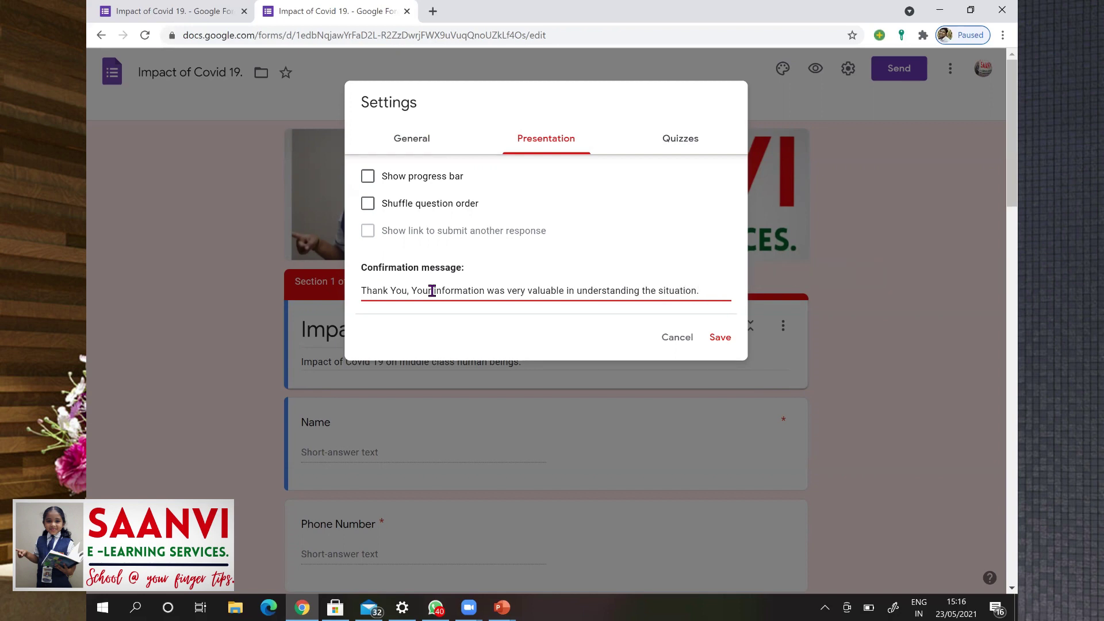
{"action": "left_click", "coordinate": [717, 338]}
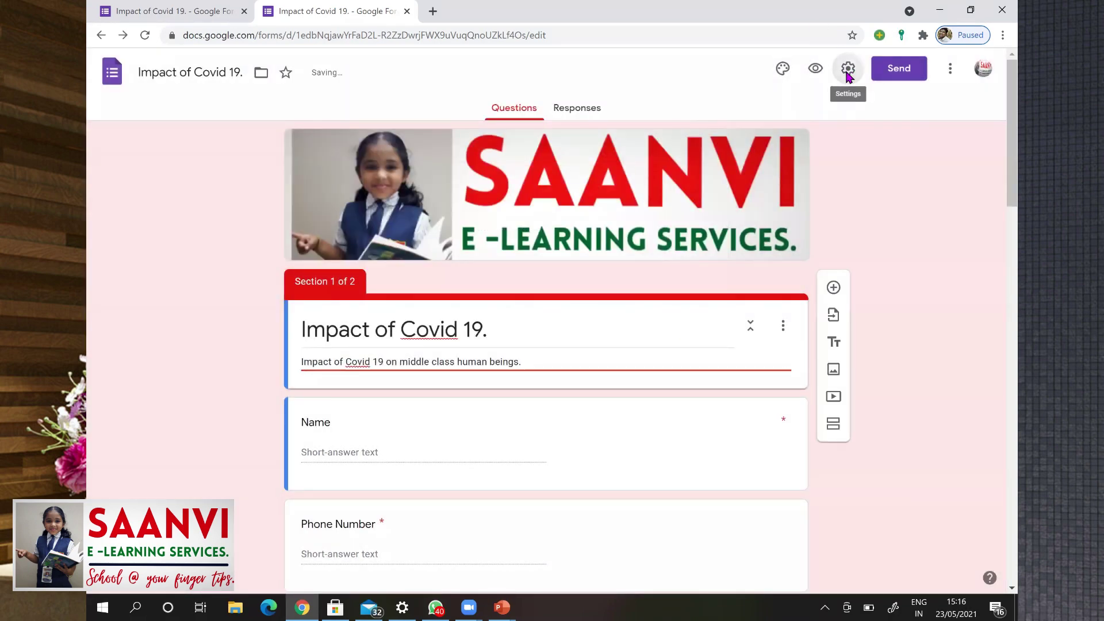
Review the form's quiz settings, leave "Make this a quiz" off, and save
{"action": "left_click", "coordinate": [847, 70]}
{"action": "left_click", "coordinate": [672, 143]}
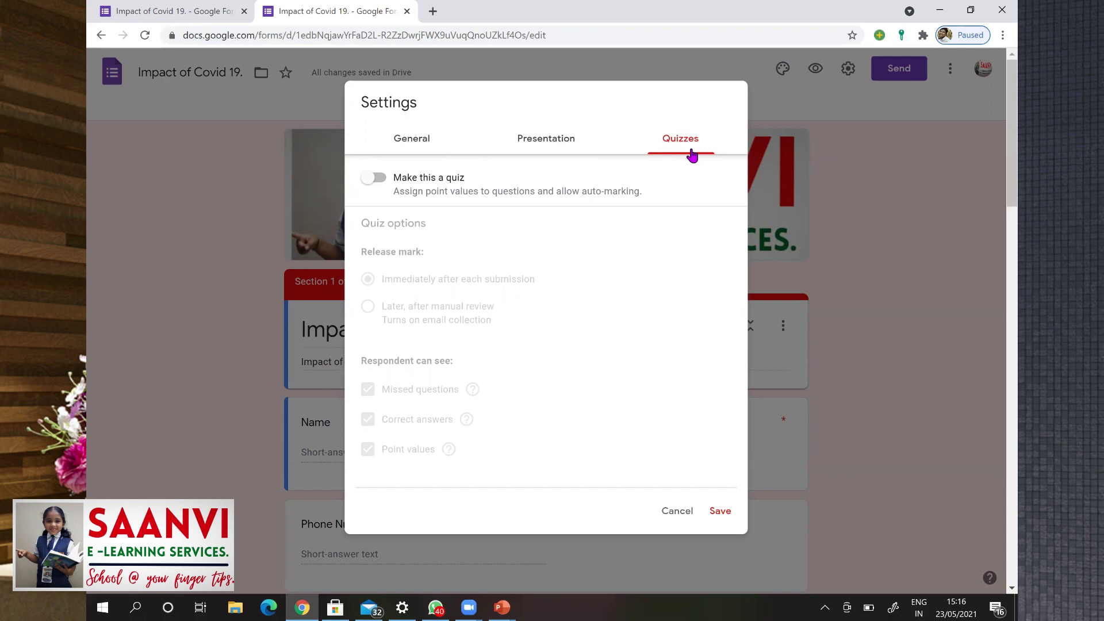
{"action": "left_click", "coordinate": [720, 511]}
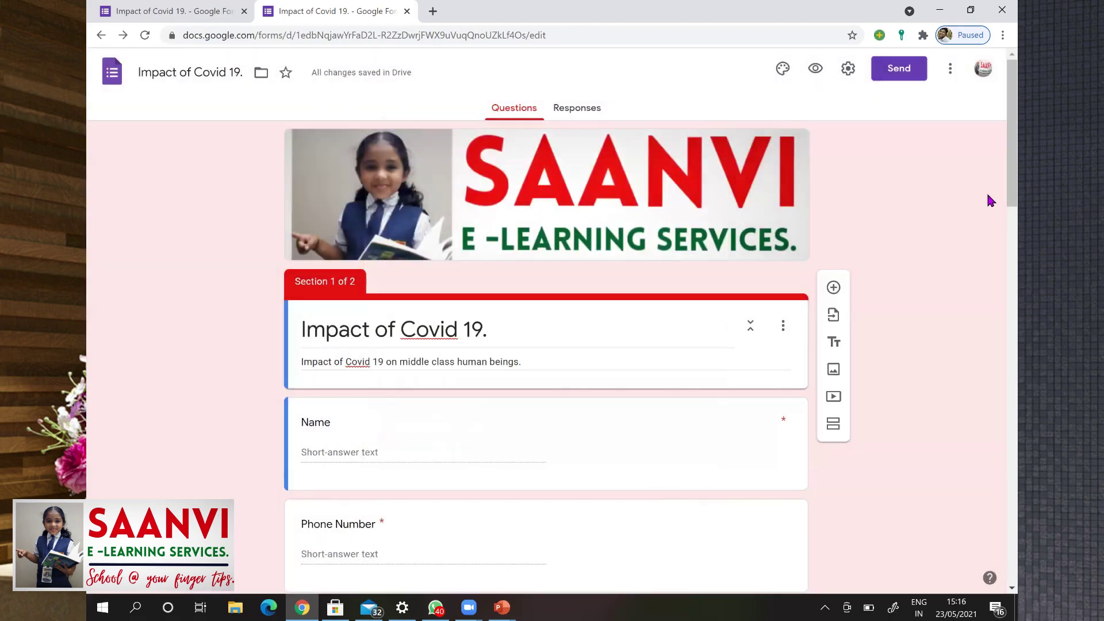
Copy the form's sharing link with the URL shortened, and switch to WhatsApp
{"action": "left_click", "coordinate": [902, 69]}
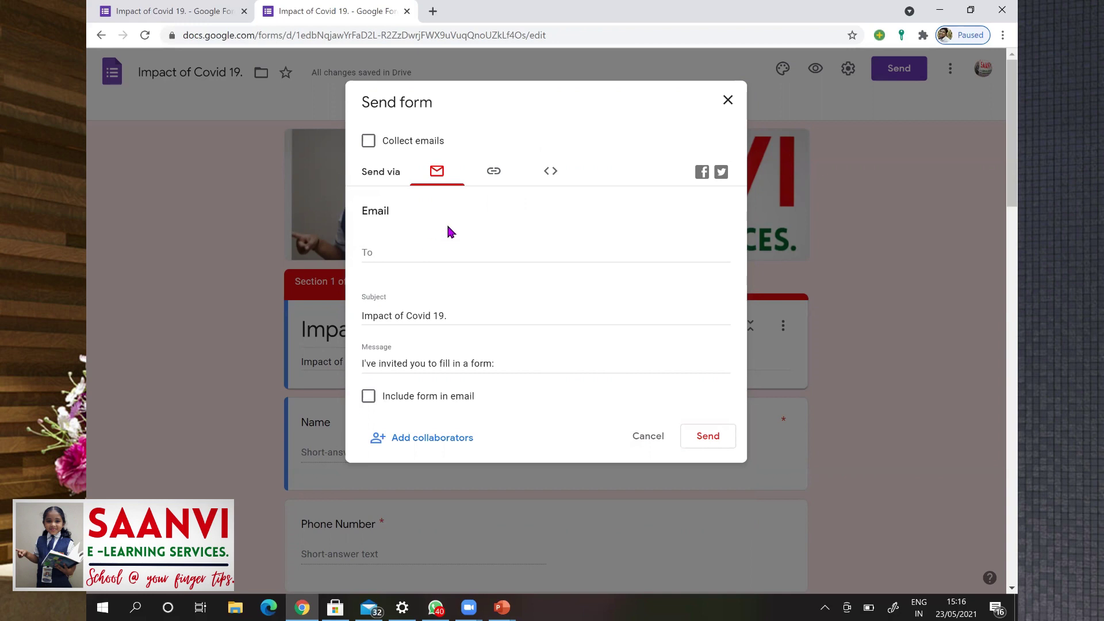
{"action": "left_click", "coordinate": [493, 172]}
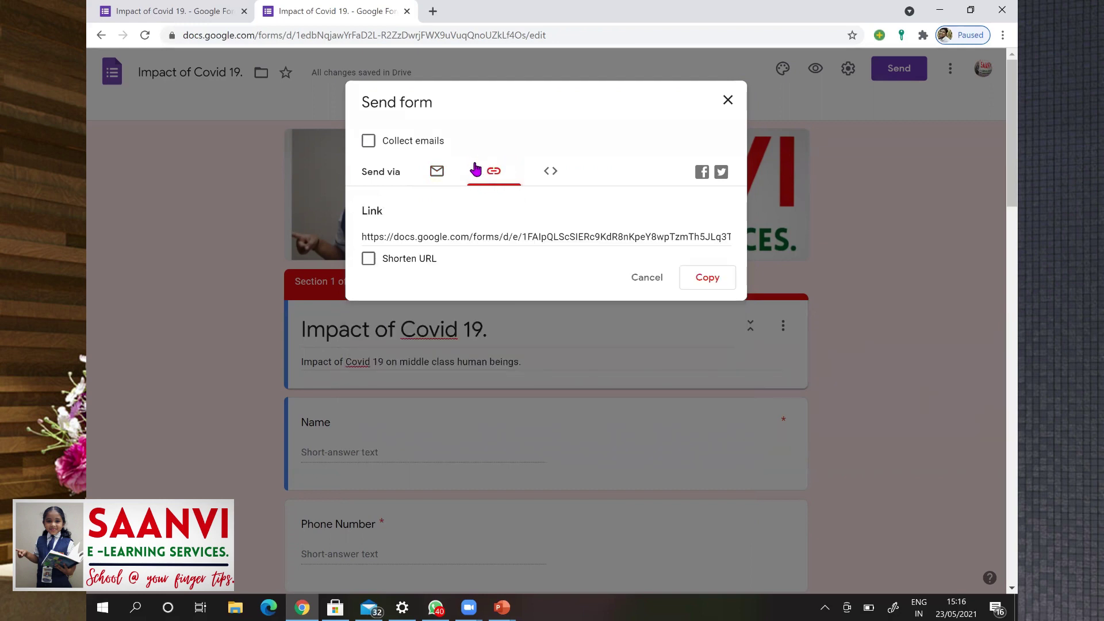
{"action": "left_click", "coordinate": [369, 259]}
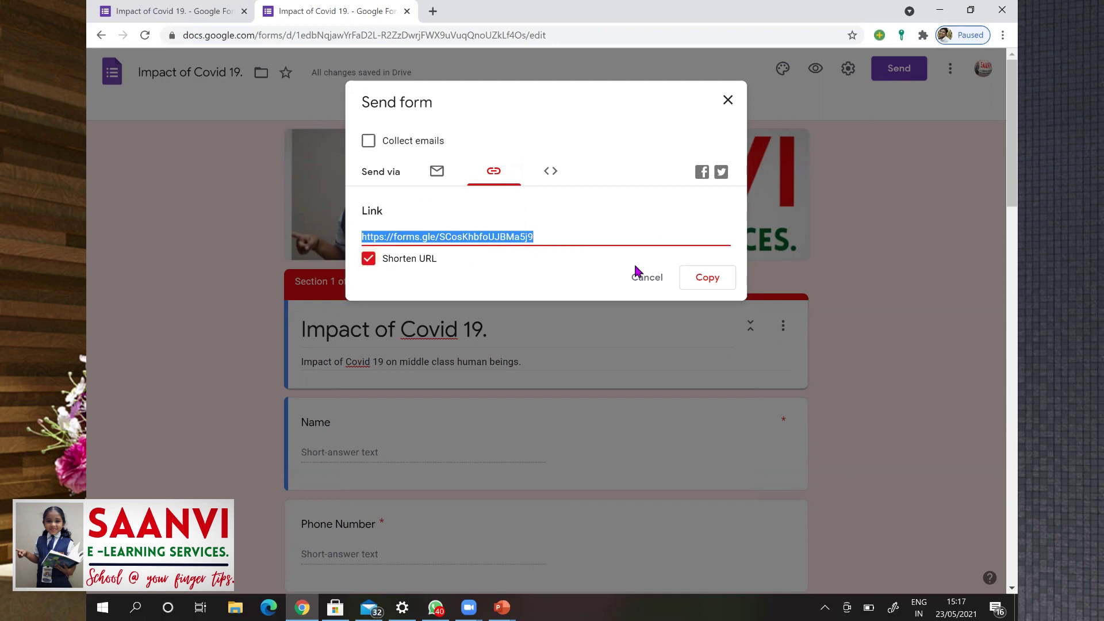
{"action": "left_click", "coordinate": [704, 281]}
{"action": "left_click", "coordinate": [703, 281]}
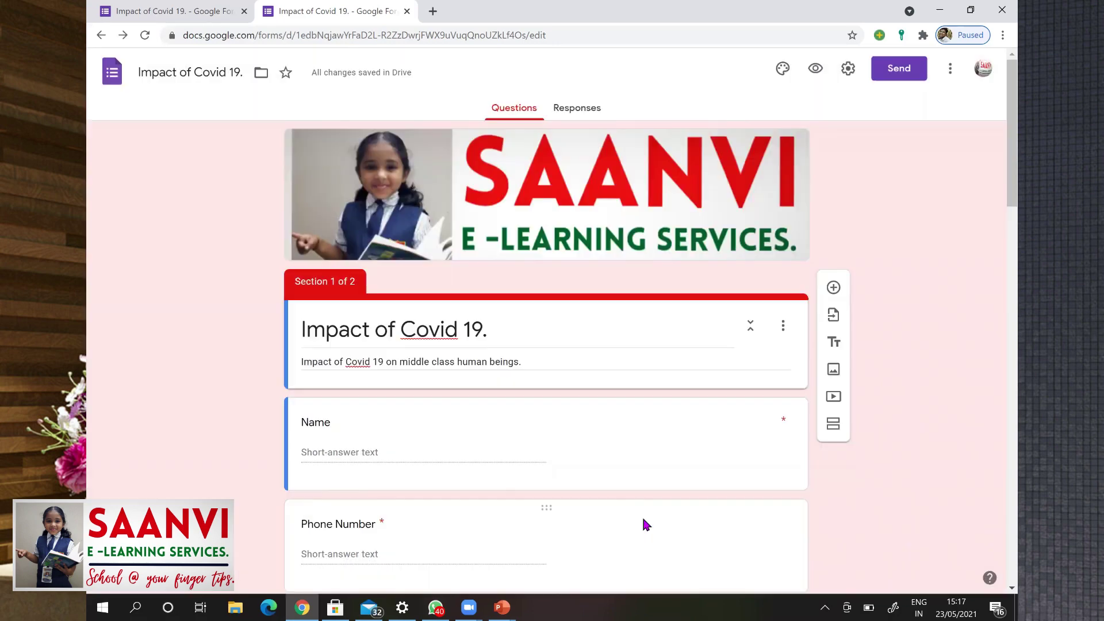
{"action": "left_click", "coordinate": [435, 607]}
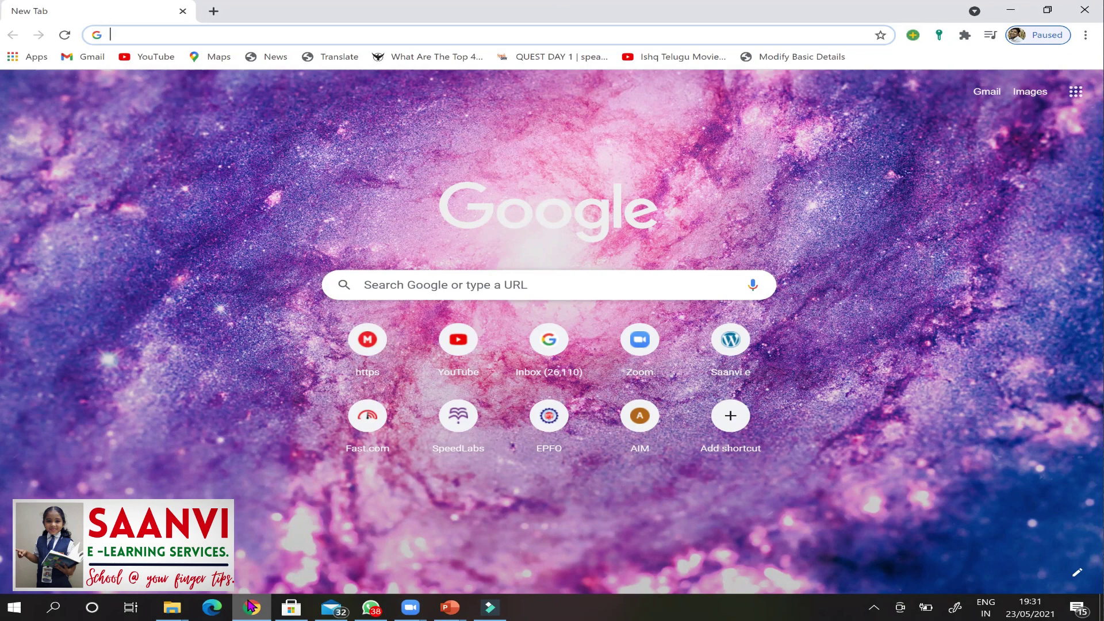
{"action": "type", "text": "www"}
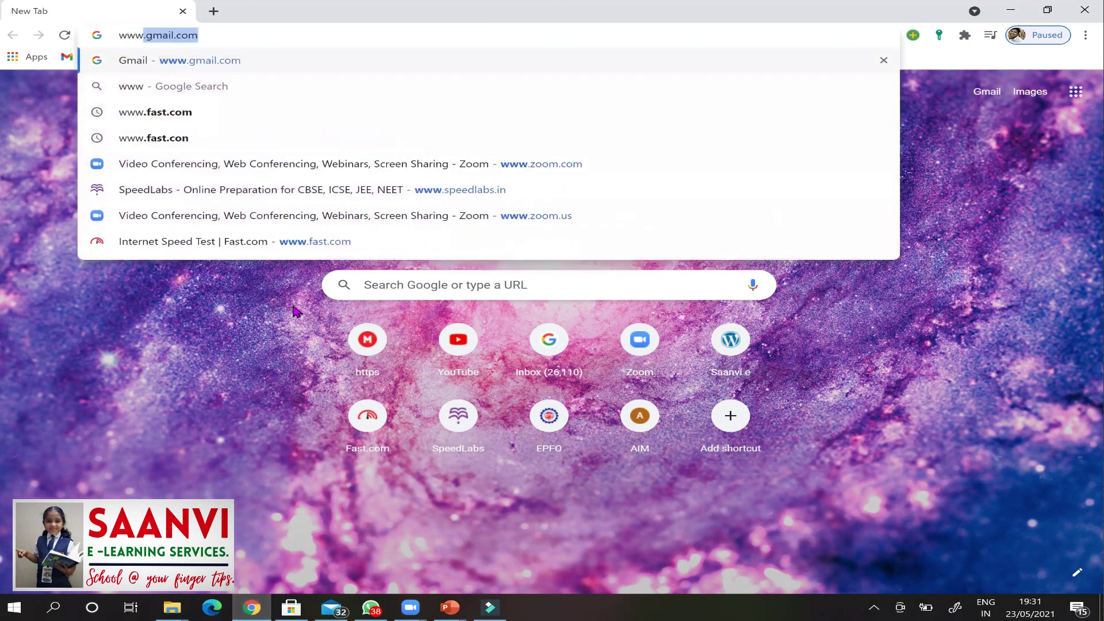
{"action": "key", "text": "Return"}
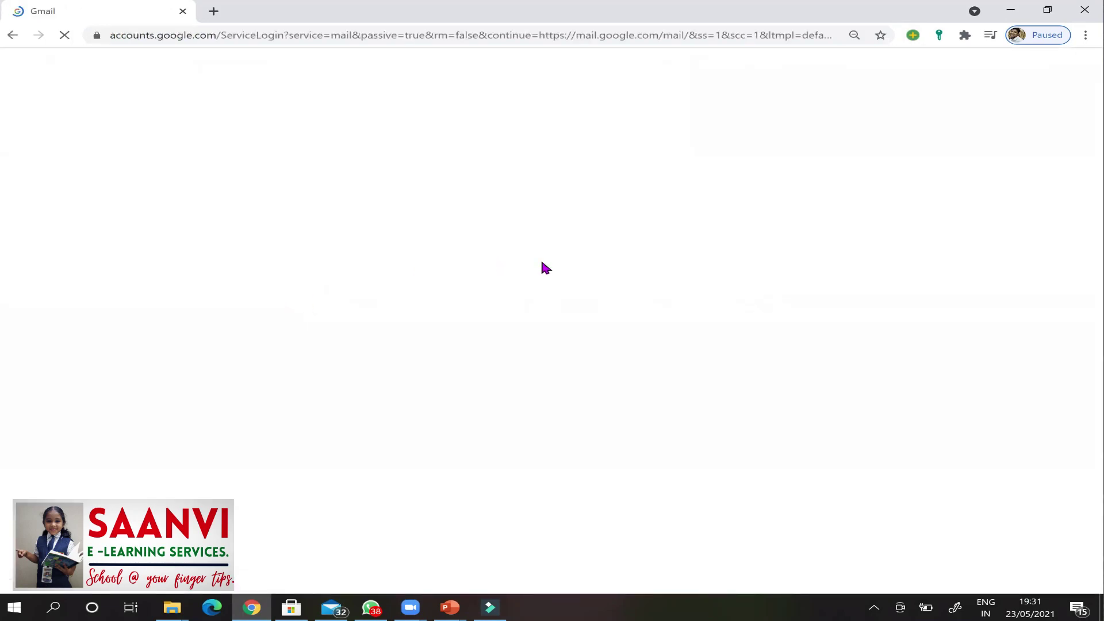
{"action": "left_click", "coordinate": [661, 426]}
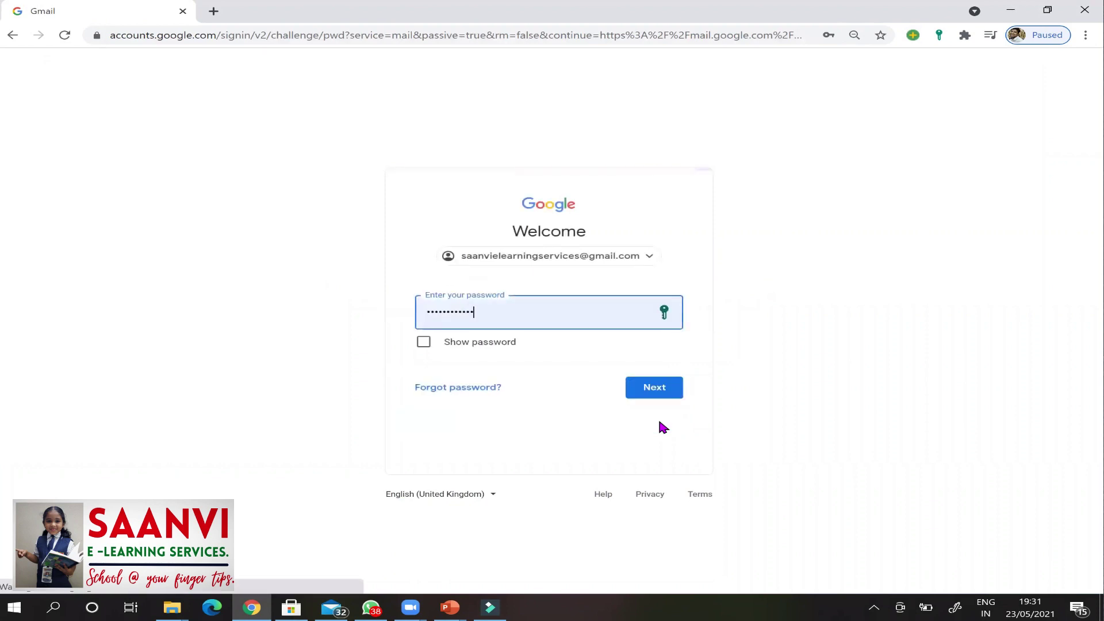
{"action": "left_click", "coordinate": [665, 394]}
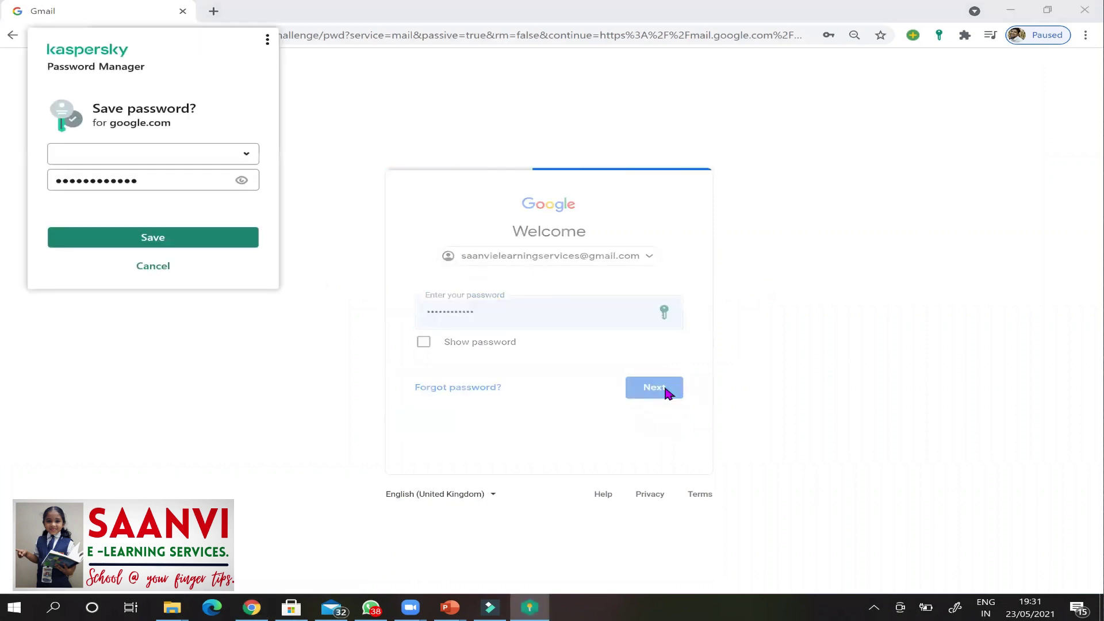
{"action": "left_click", "coordinate": [154, 265]}
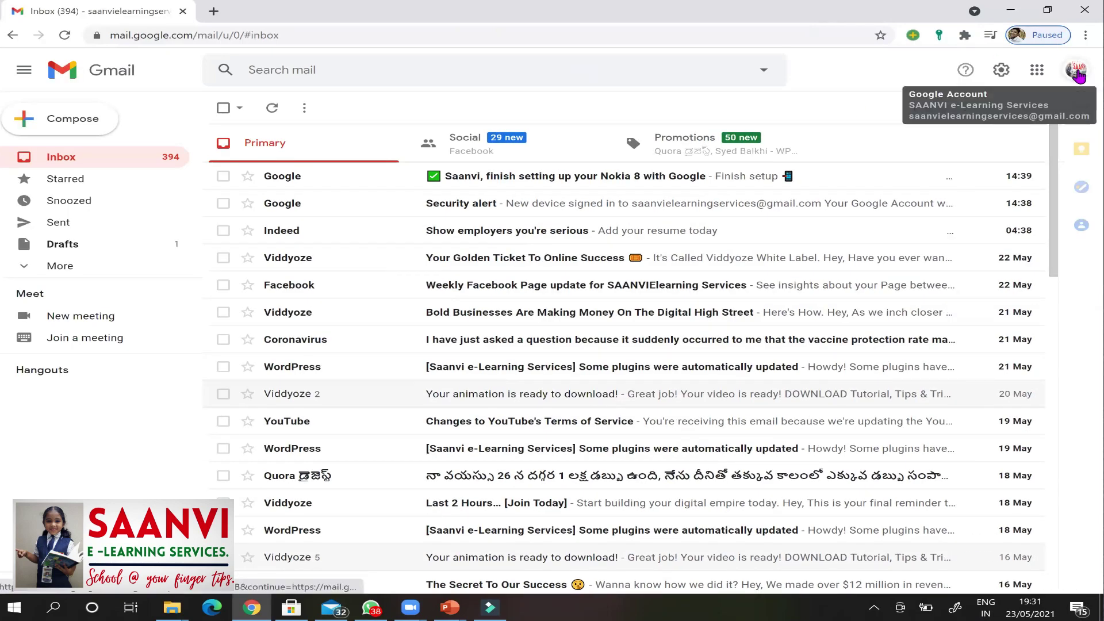
Go from Gmail to Google Drive and open the "Impact of Covid 19." form
{"action": "left_click", "coordinate": [1037, 70]}
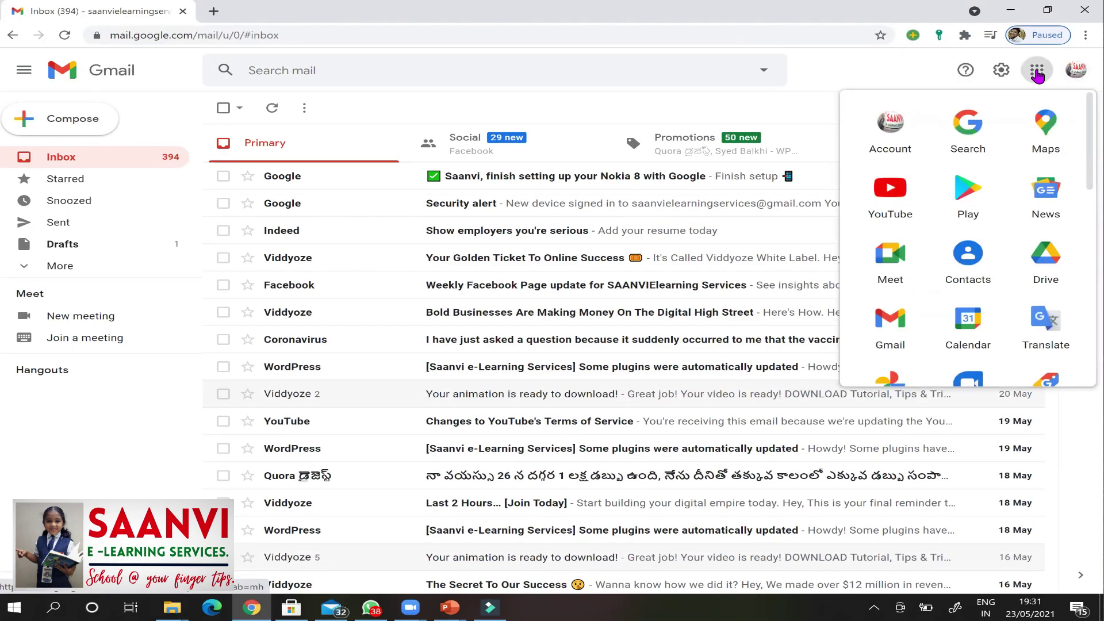
{"action": "left_click", "coordinate": [1048, 260]}
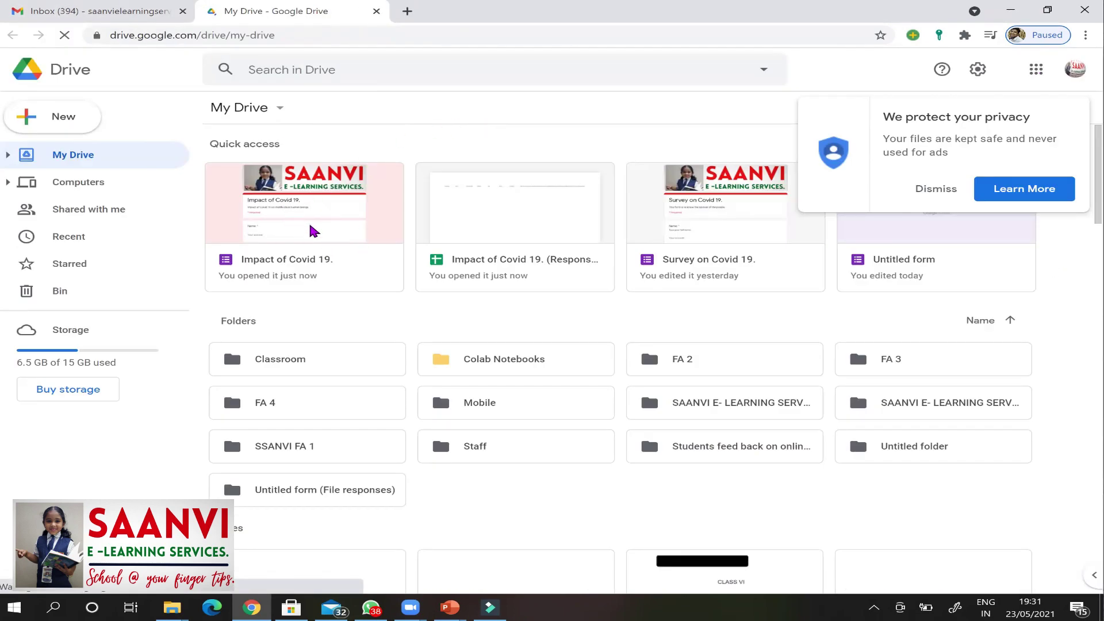
{"action": "left_click", "coordinate": [316, 242]}
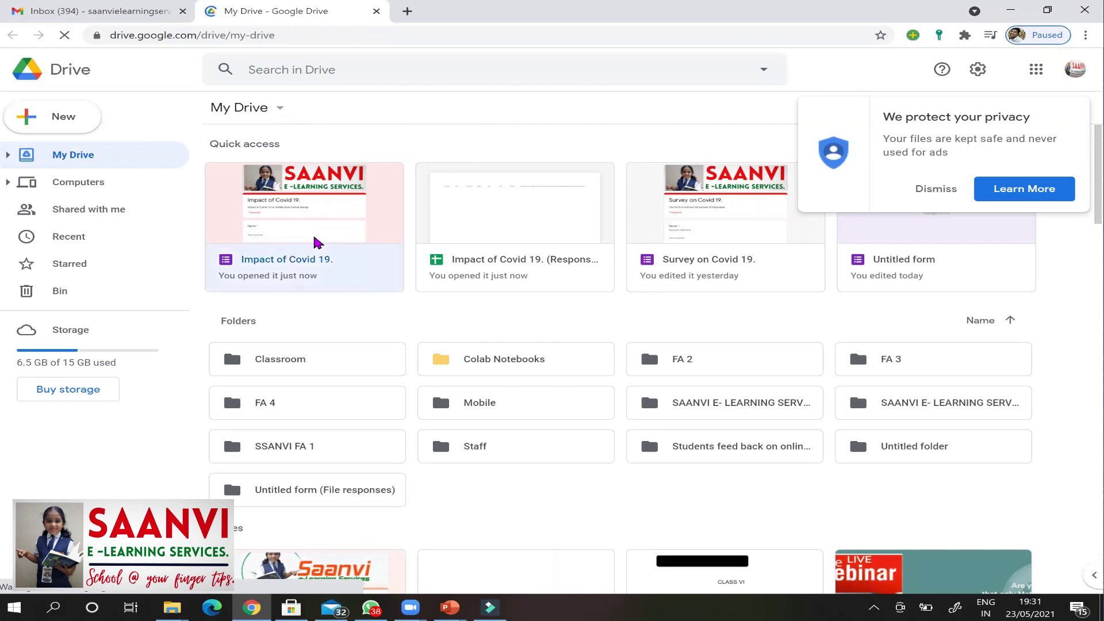
{"action": "double_click", "coordinate": [316, 242]}
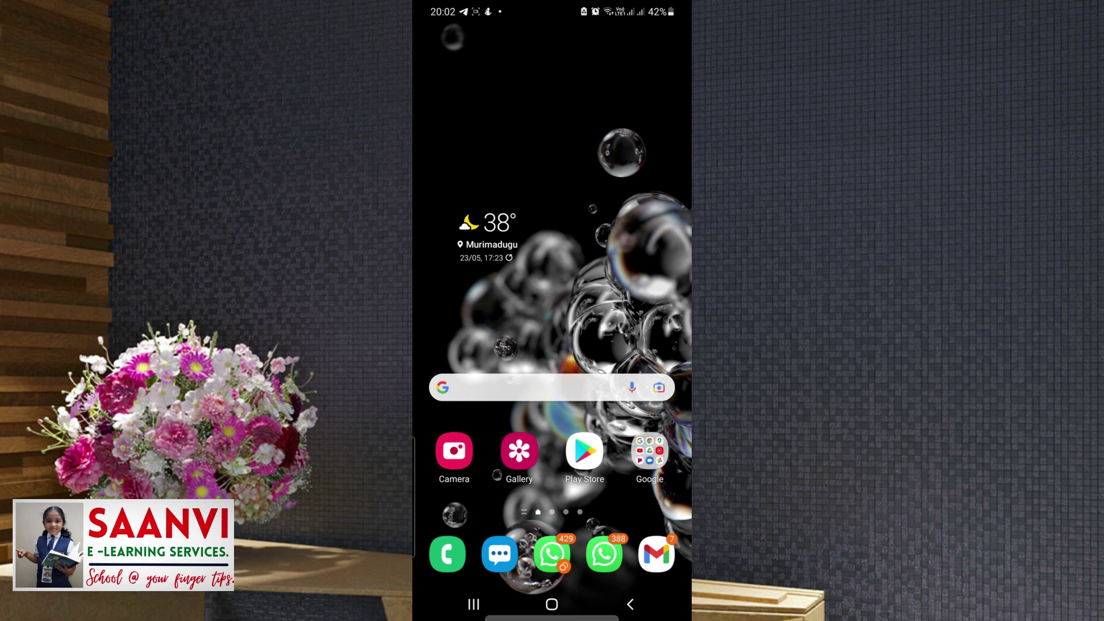
On the phone, search the Play Store for "drive" and open the "Impact of Covid 19." form from the Drive app
{"action": "left_click", "coordinate": [584, 451]}
{"action": "left_click", "coordinate": [529, 37]}
{"action": "type", "text": "dr"}
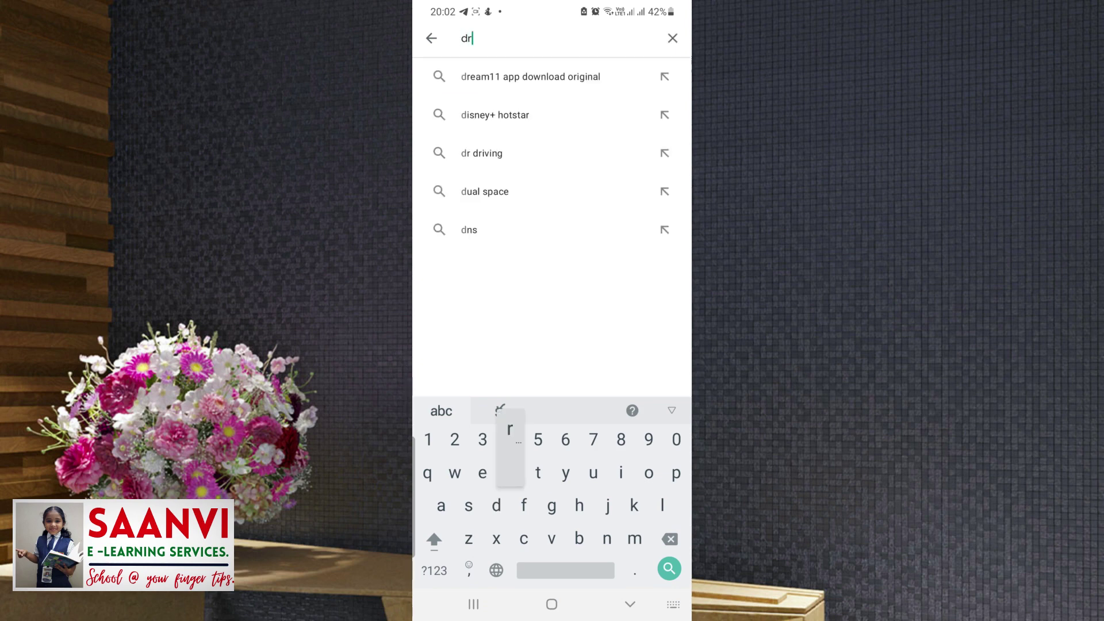
{"action": "type", "text": "ive"}
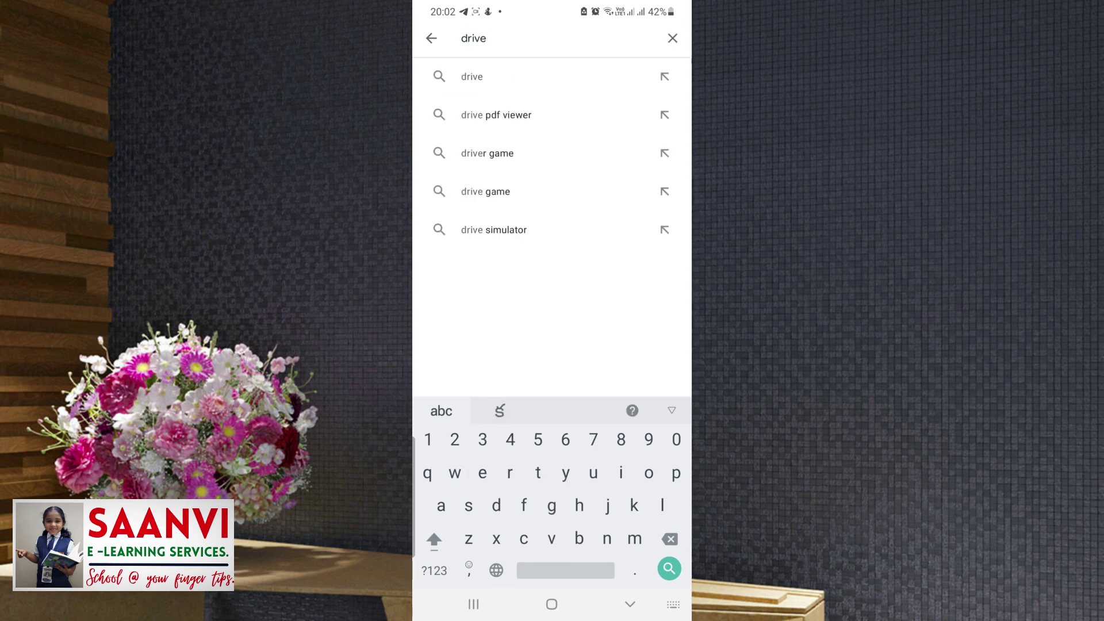
{"action": "key", "text": "Return"}
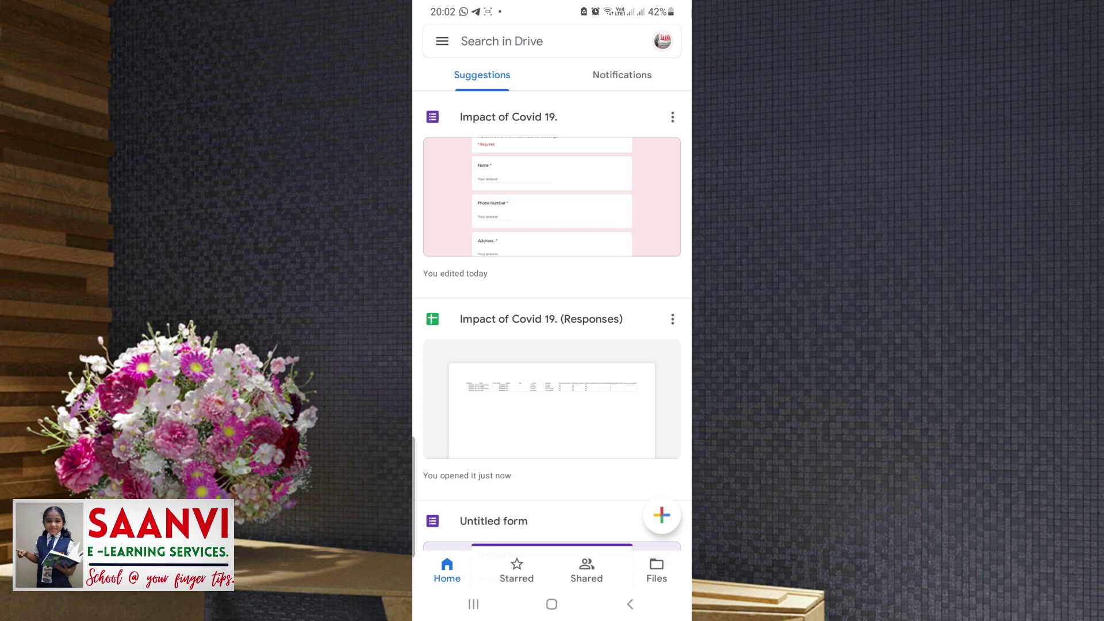
{"action": "left_click", "coordinate": [551, 196]}
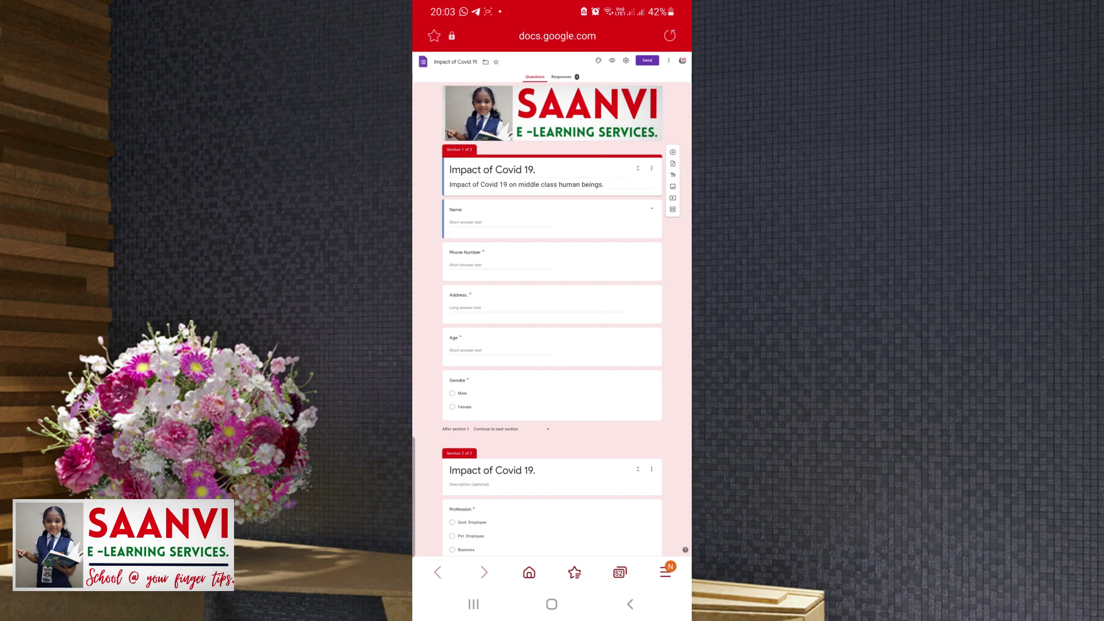
On the phone, open the form from its shared WhatsApp link and reach its responses through the form editor
{"action": "left_click", "coordinate": [561, 76]}
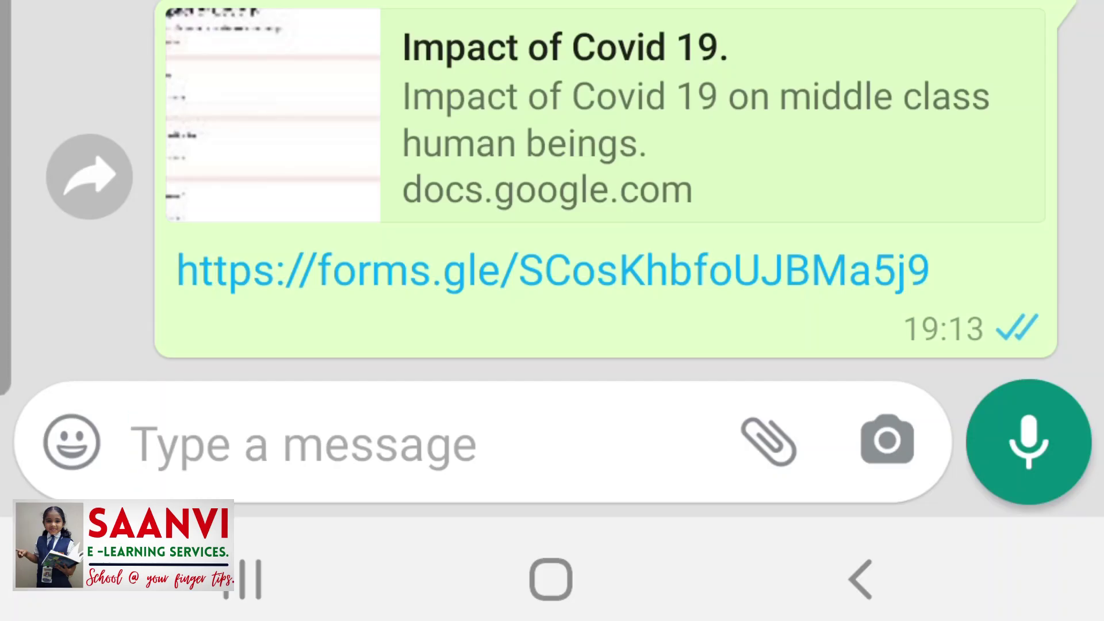
{"action": "left_click", "coordinate": [552, 270]}
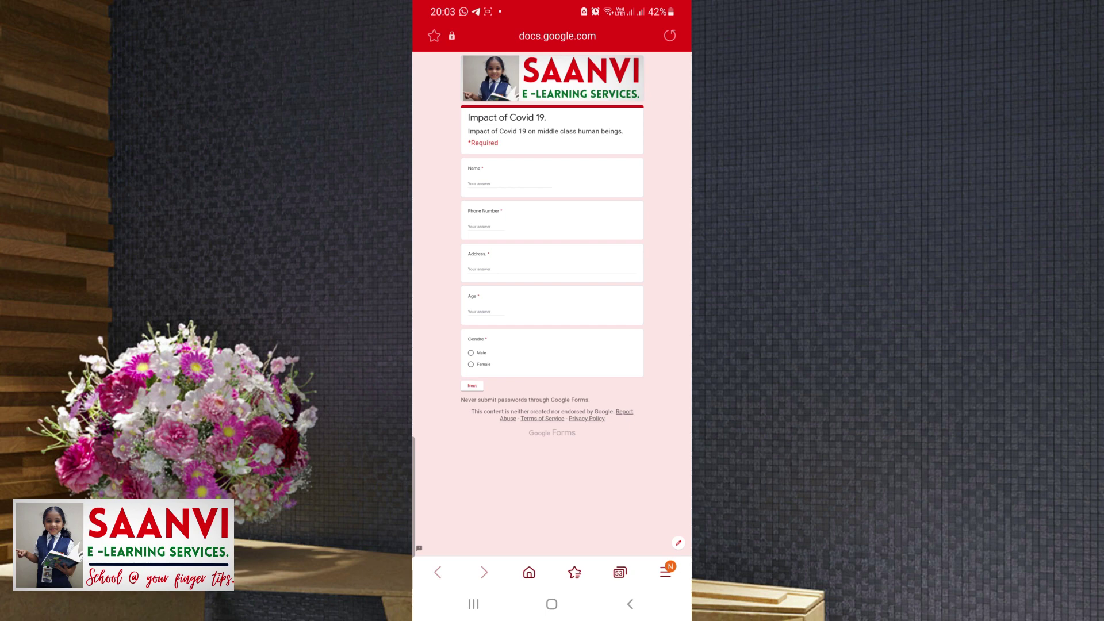
{"action": "left_click", "coordinate": [678, 543]}
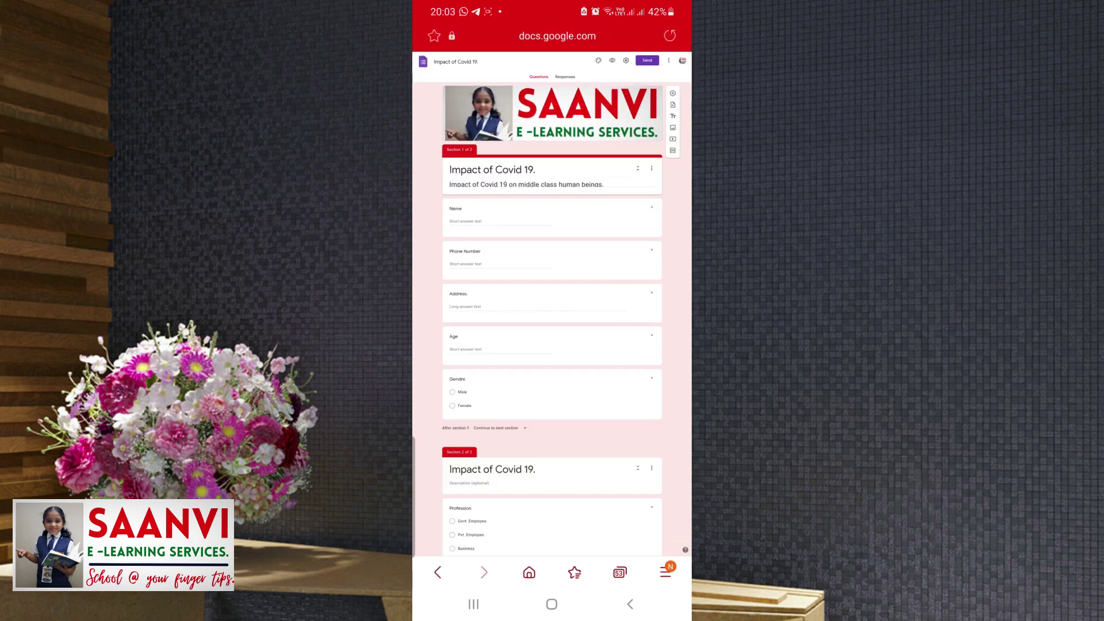
{"action": "left_click", "coordinate": [565, 76]}
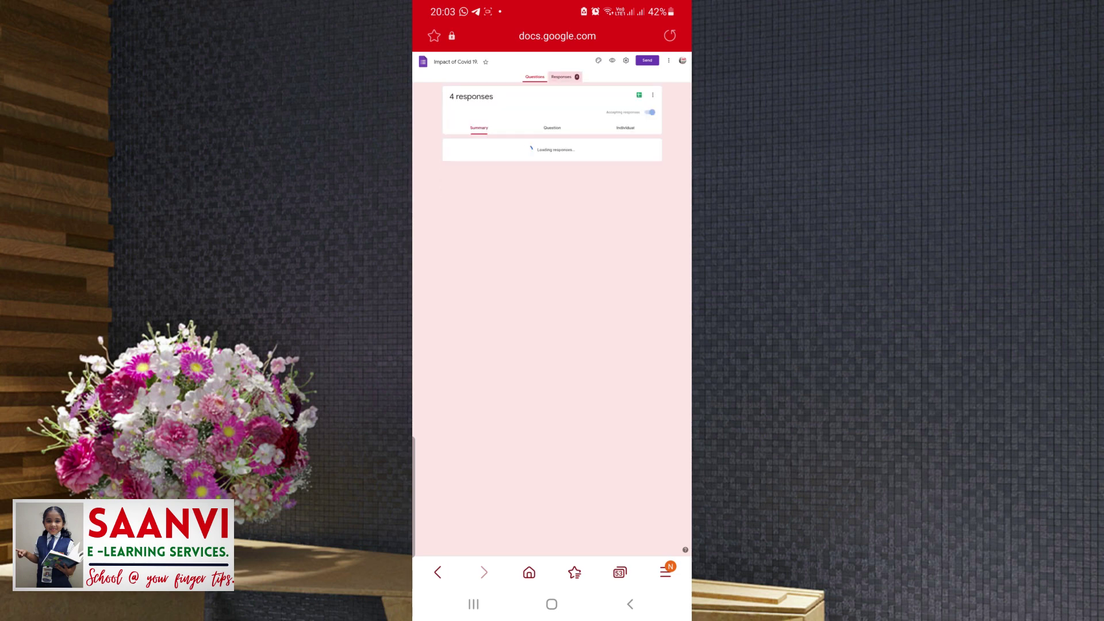
Examine the response summary charts for gender, profession, income impact, and Covid 19 effects on respondents and family members
{"action": "scroll", "coordinate": [552, 316], "scroll_direction": "down", "scroll_amount": 7}
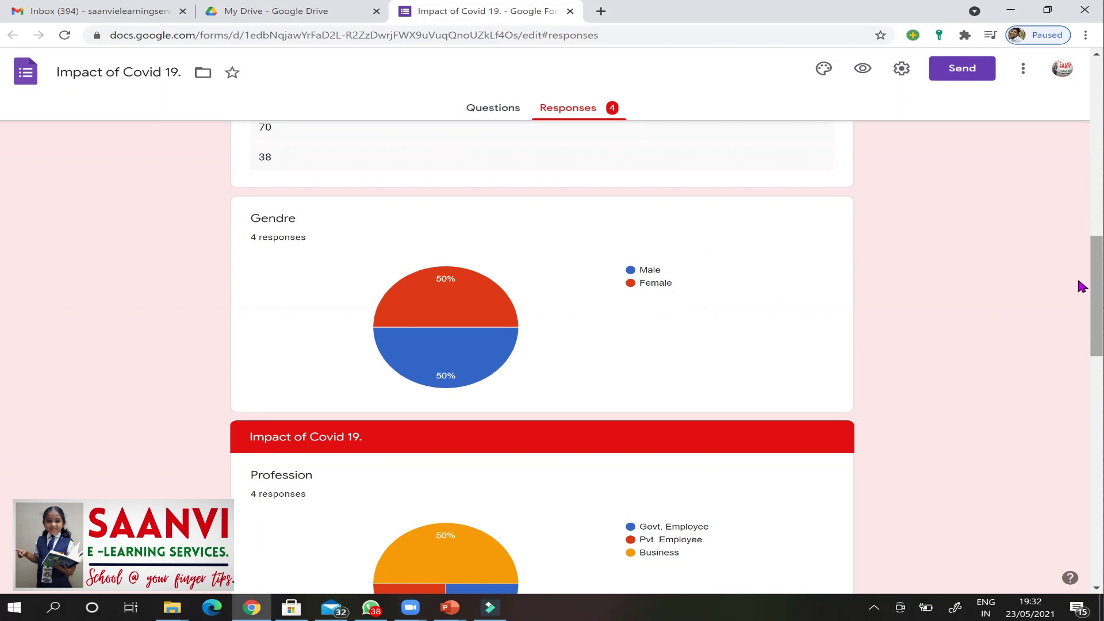
{"action": "scroll", "coordinate": [1081, 290], "scroll_direction": "down", "scroll_amount": 1}
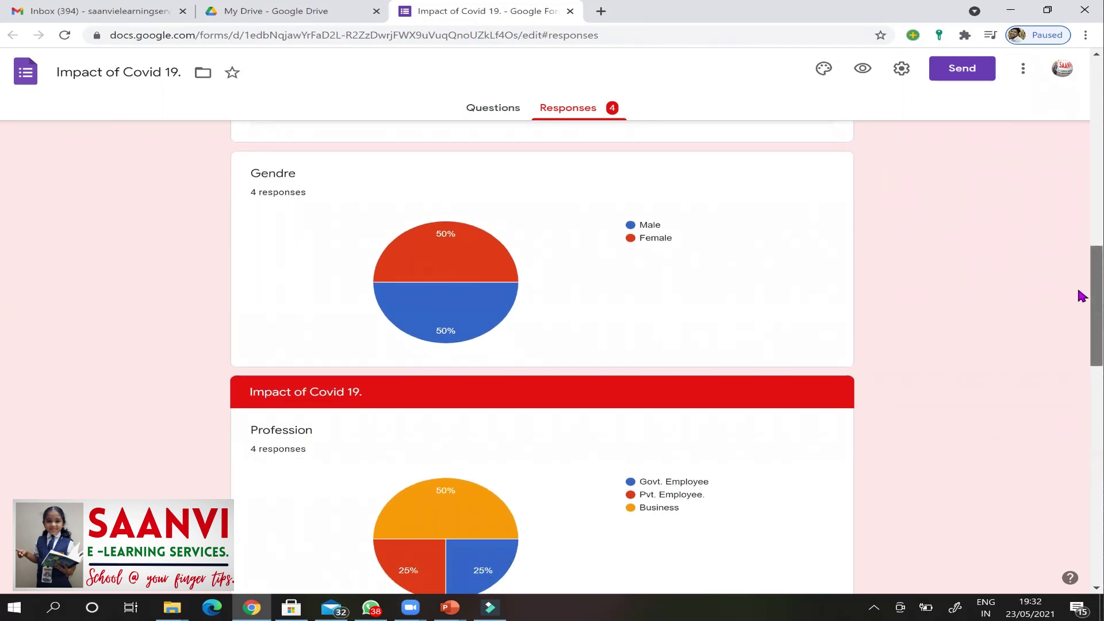
{"action": "scroll", "coordinate": [1082, 296], "scroll_direction": "down", "scroll_amount": 1}
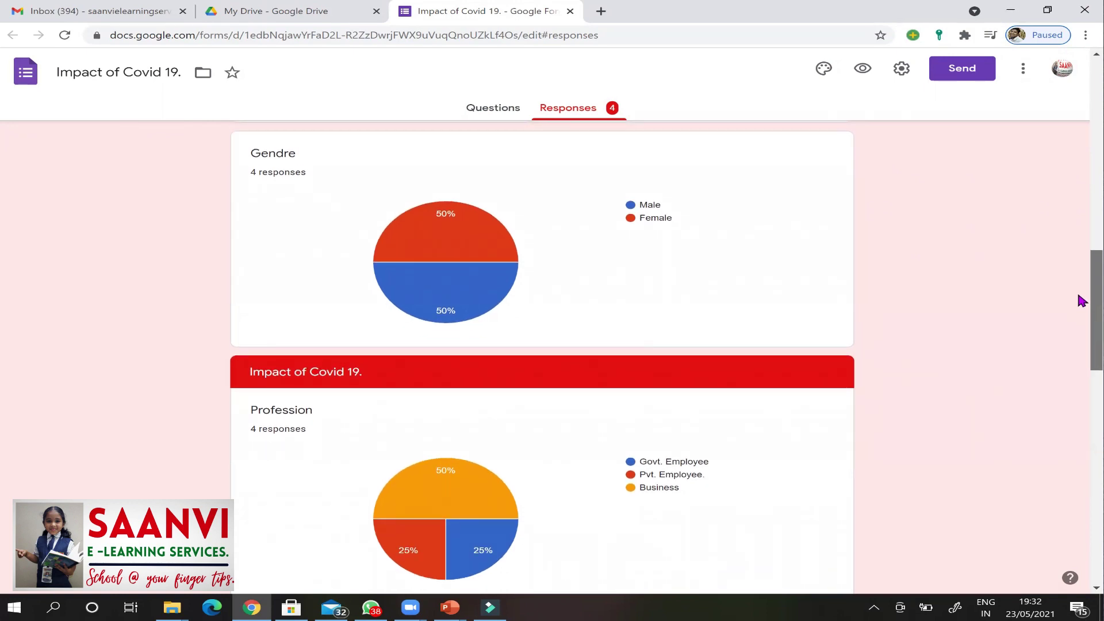
{"action": "left_click_drag", "start_coordinate": [1082, 300], "coordinate": [1082, 348]}
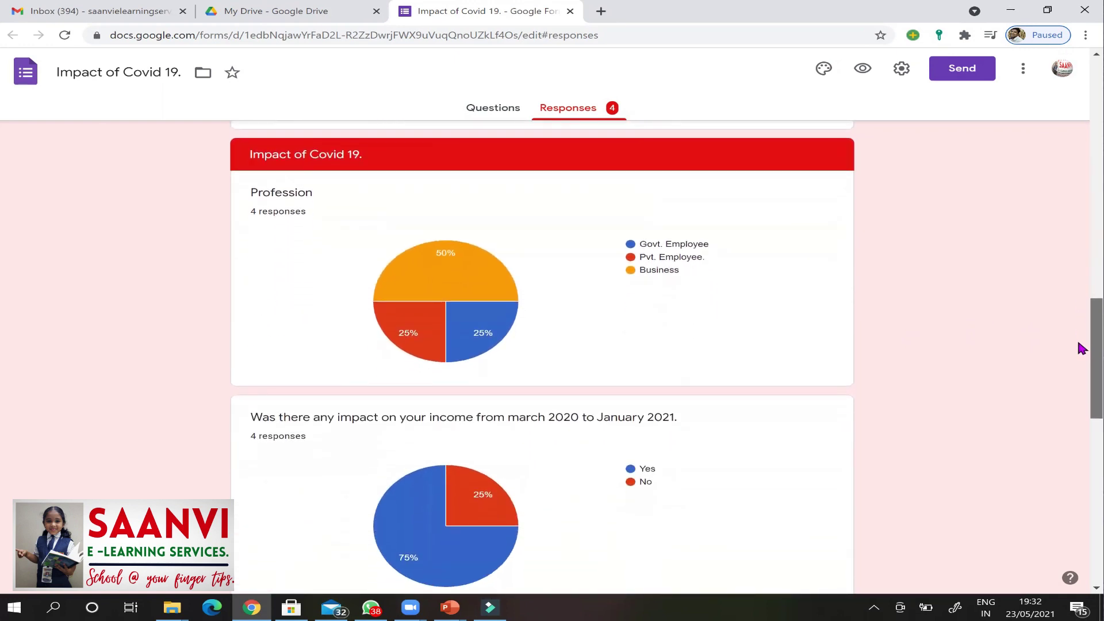
{"action": "left_click_drag", "start_coordinate": [1082, 348], "coordinate": [1081, 354]}
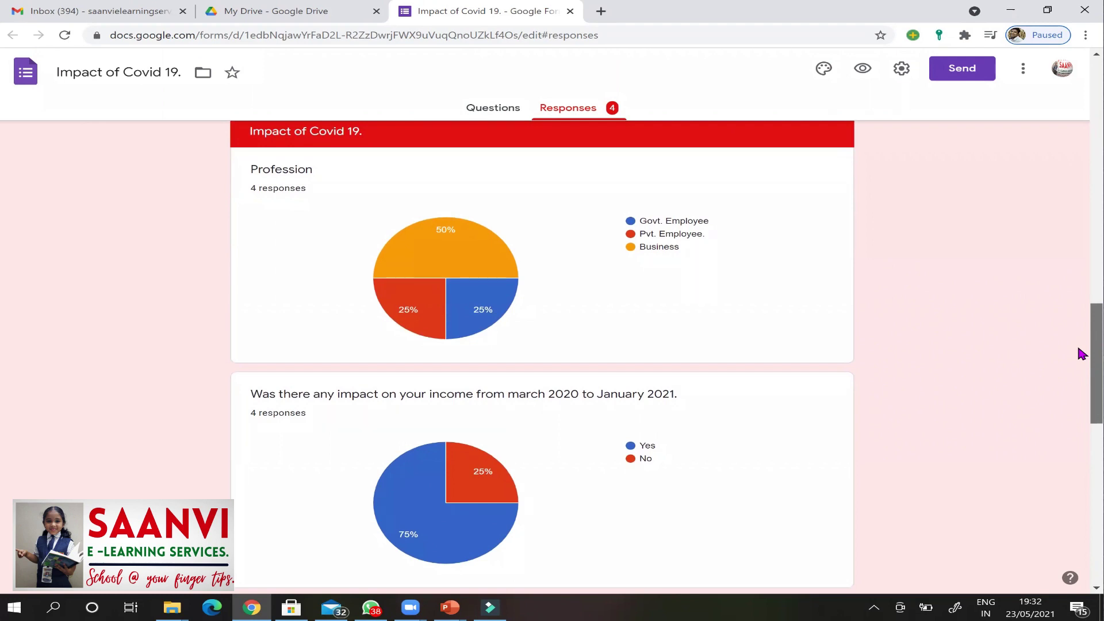
{"action": "left_click_drag", "start_coordinate": [1082, 354], "coordinate": [1082, 401]}
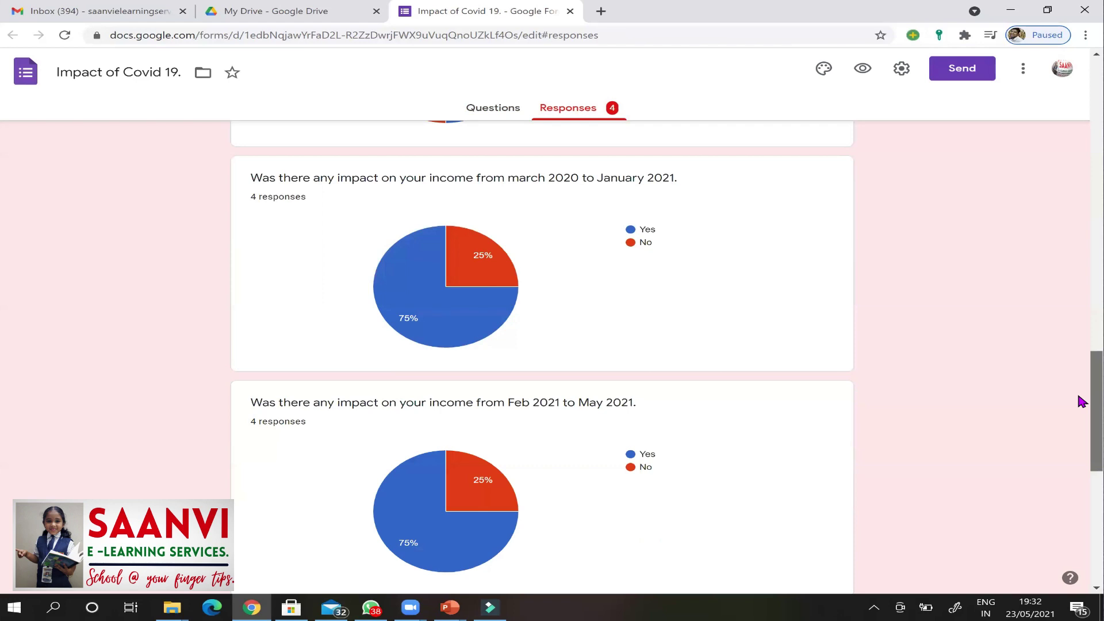
{"action": "left_click_drag", "start_coordinate": [1082, 401], "coordinate": [1082, 483]}
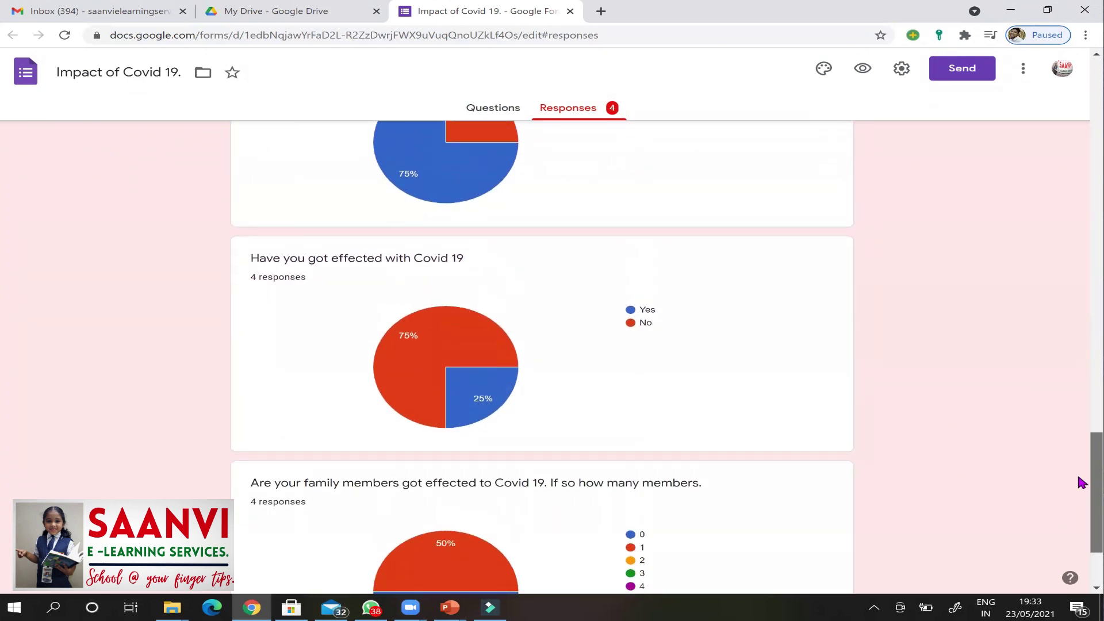
{"action": "left_click_drag", "start_coordinate": [1082, 483], "coordinate": [1082, 529]}
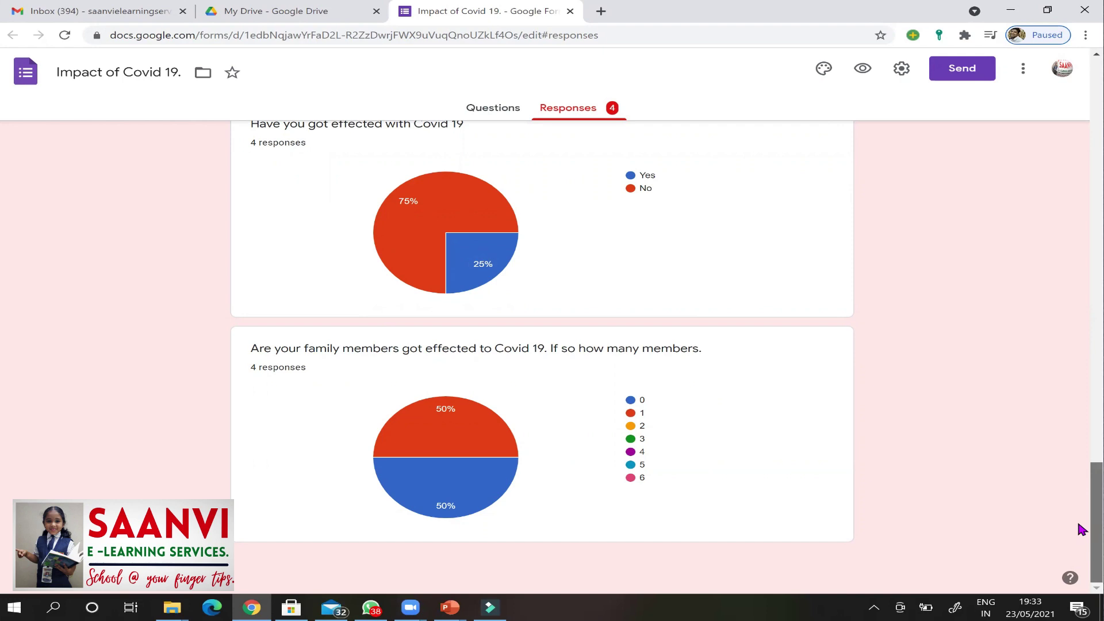
{"action": "left_click_drag", "start_coordinate": [1079, 528], "coordinate": [1064, 125]}
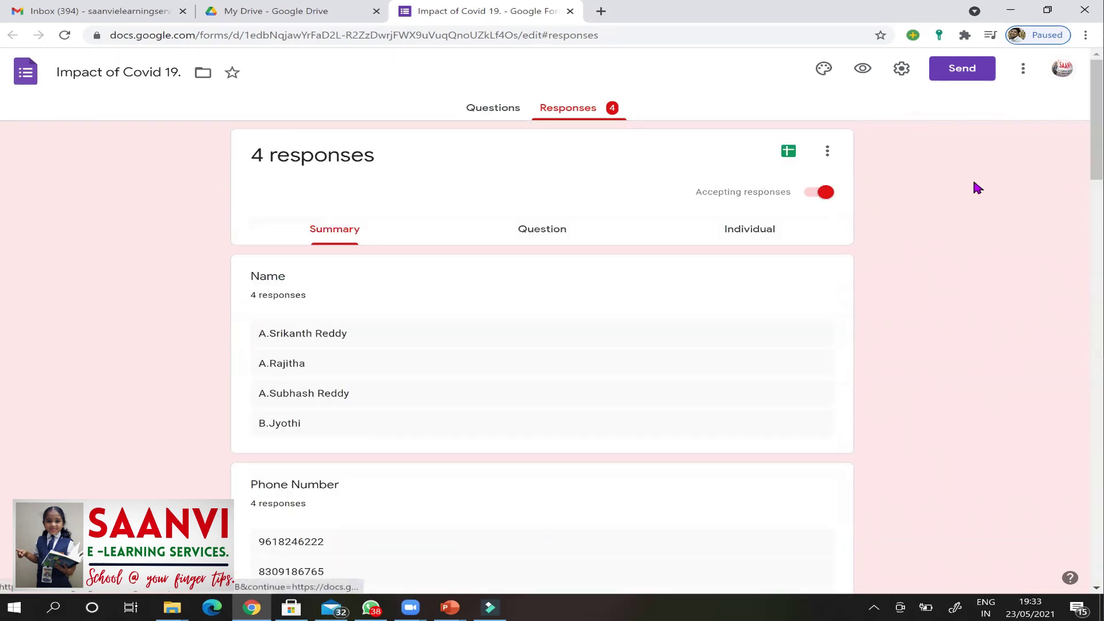
Check the response options, including the CSV download, and open the form's responses in the linked Google Sheets spreadsheet
{"action": "left_click", "coordinate": [827, 153]}
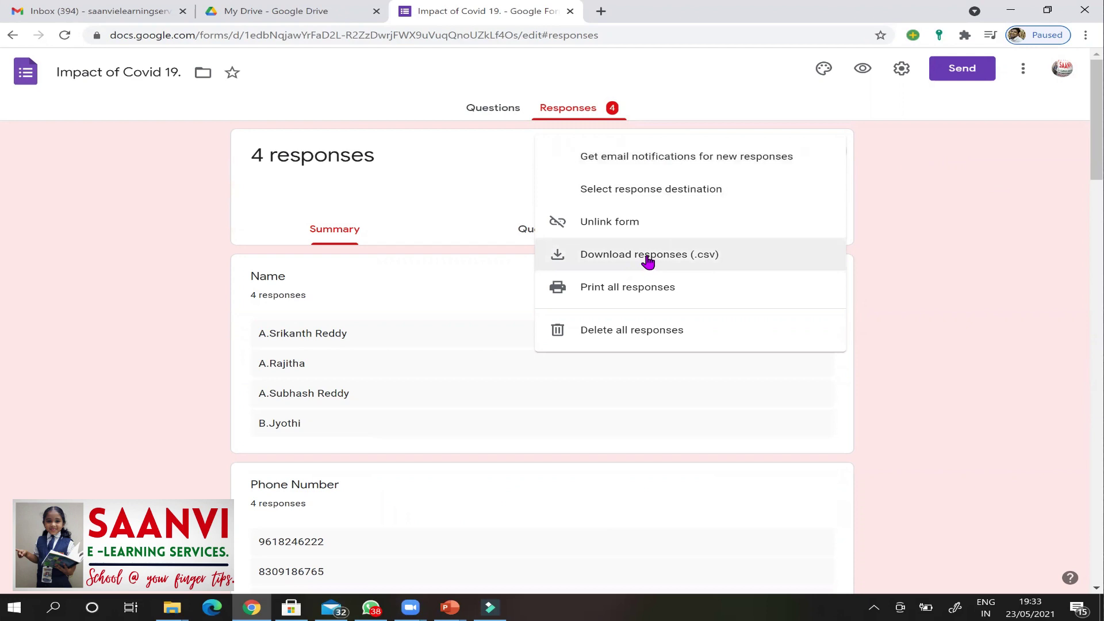
{"action": "left_click", "coordinate": [875, 264]}
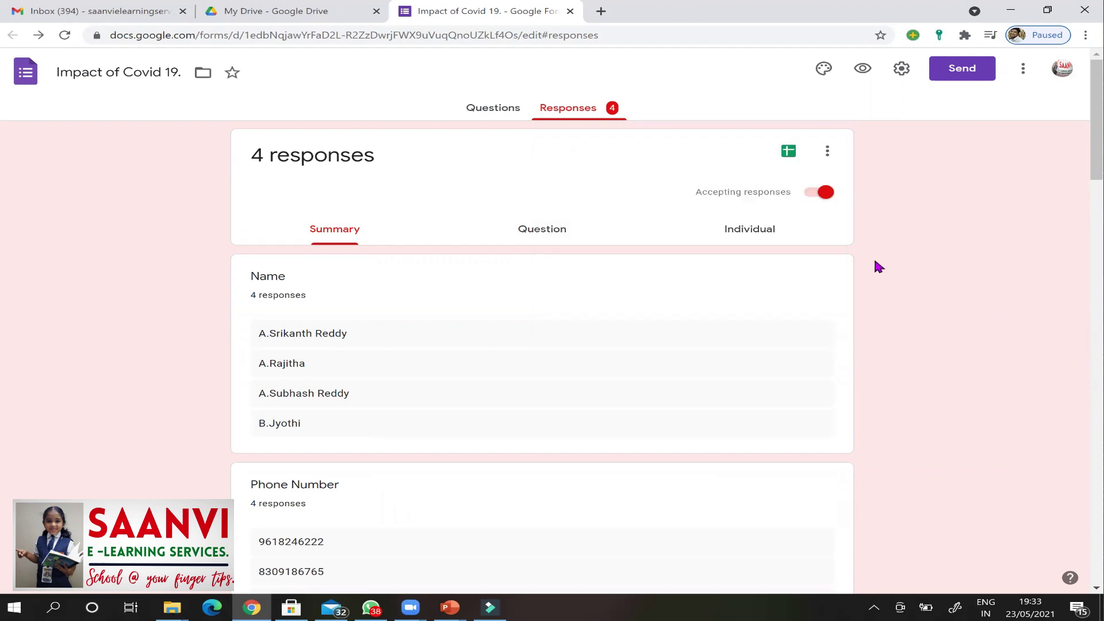
{"action": "left_click", "coordinate": [789, 153]}
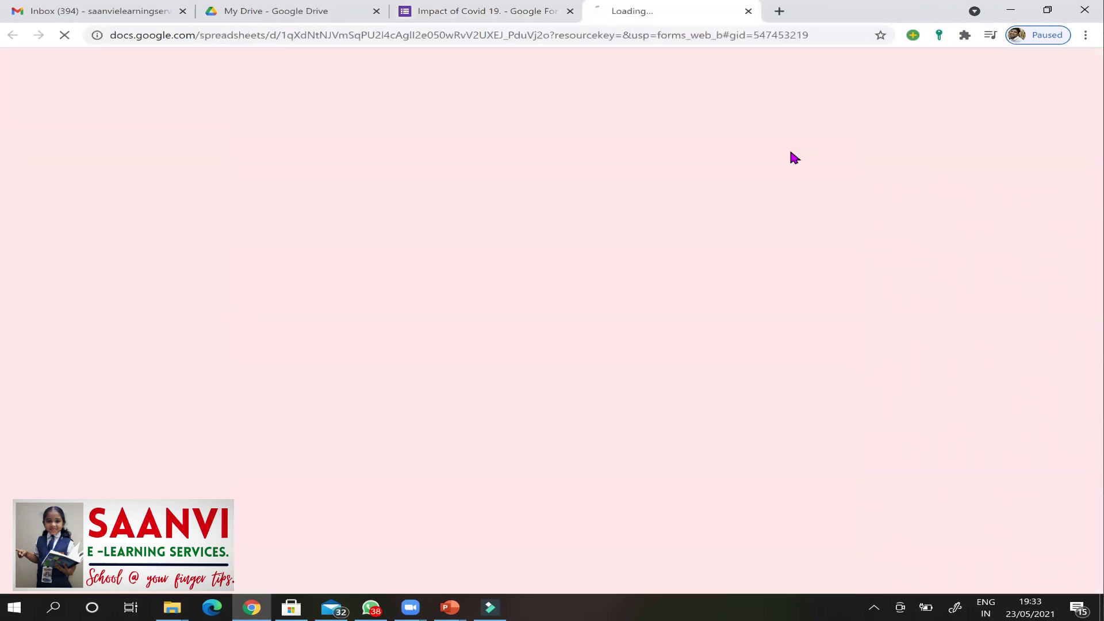